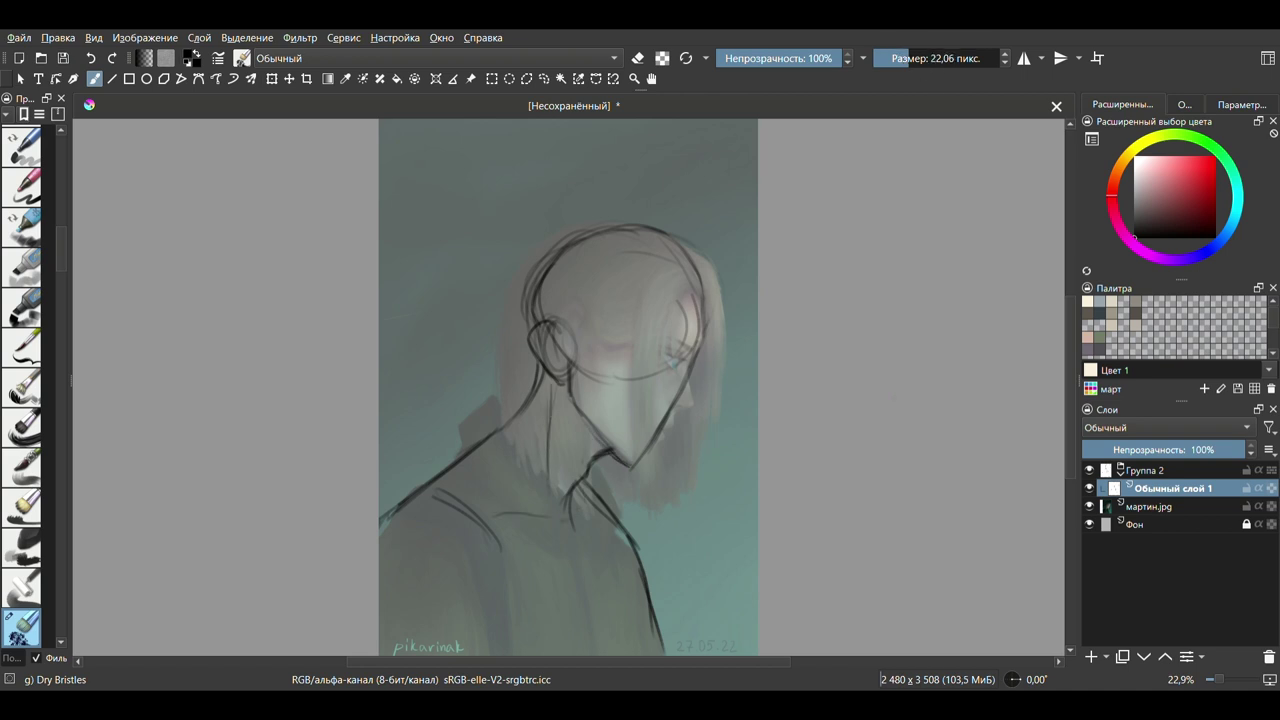
Add a new layer above the construction sketch and sketch the forehead, nose and hairline with a 19.66 px brush.
key(Insert)
key(BackSpace)
key(bracketleft)
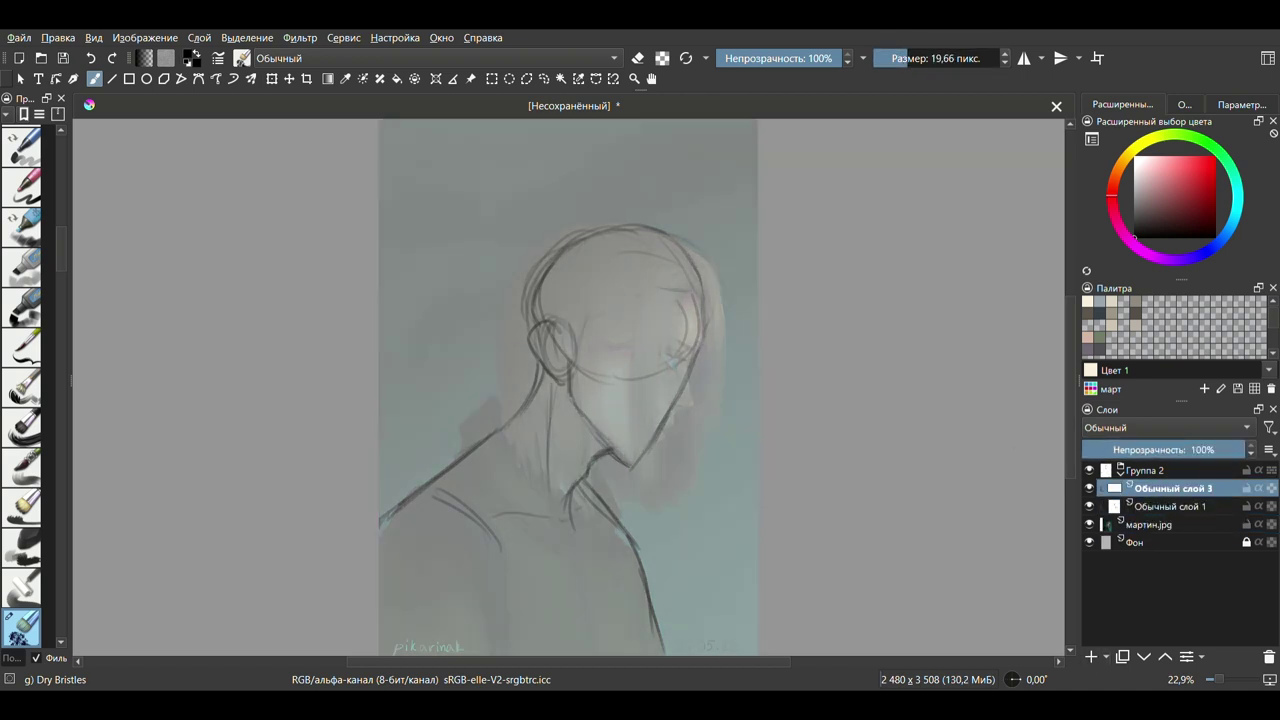
key(plus)
key(e)
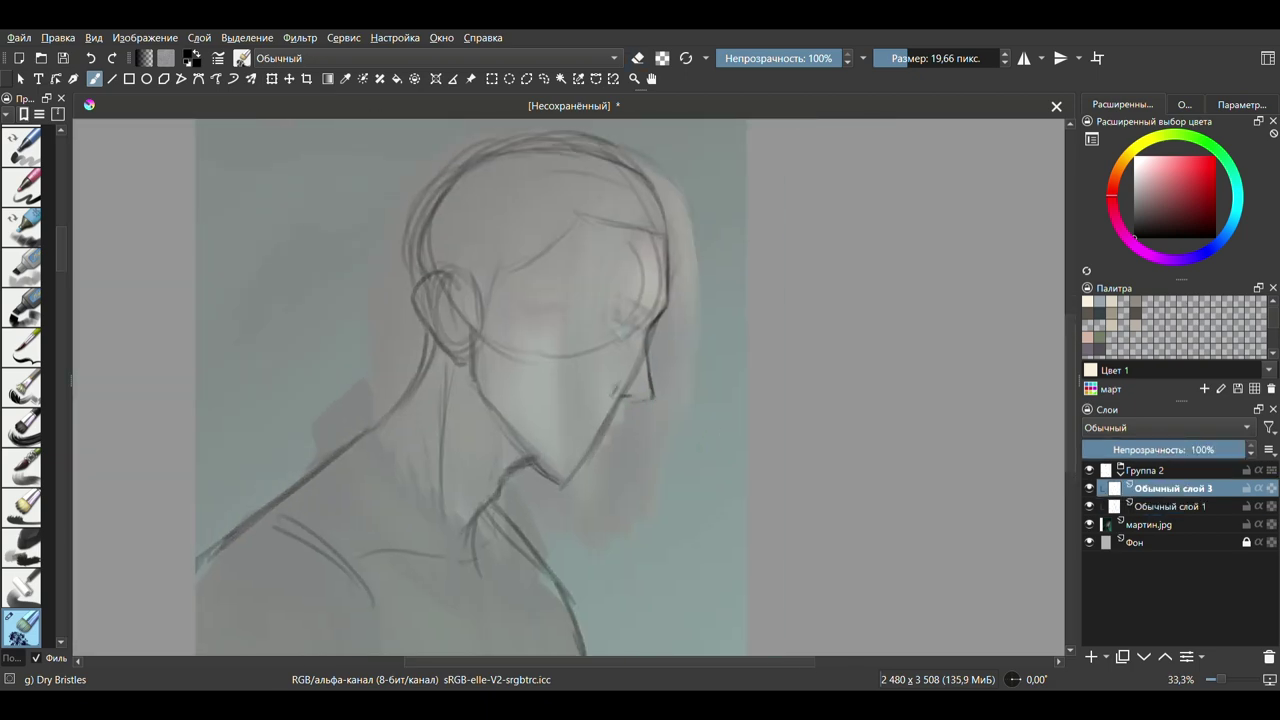
key(plus)
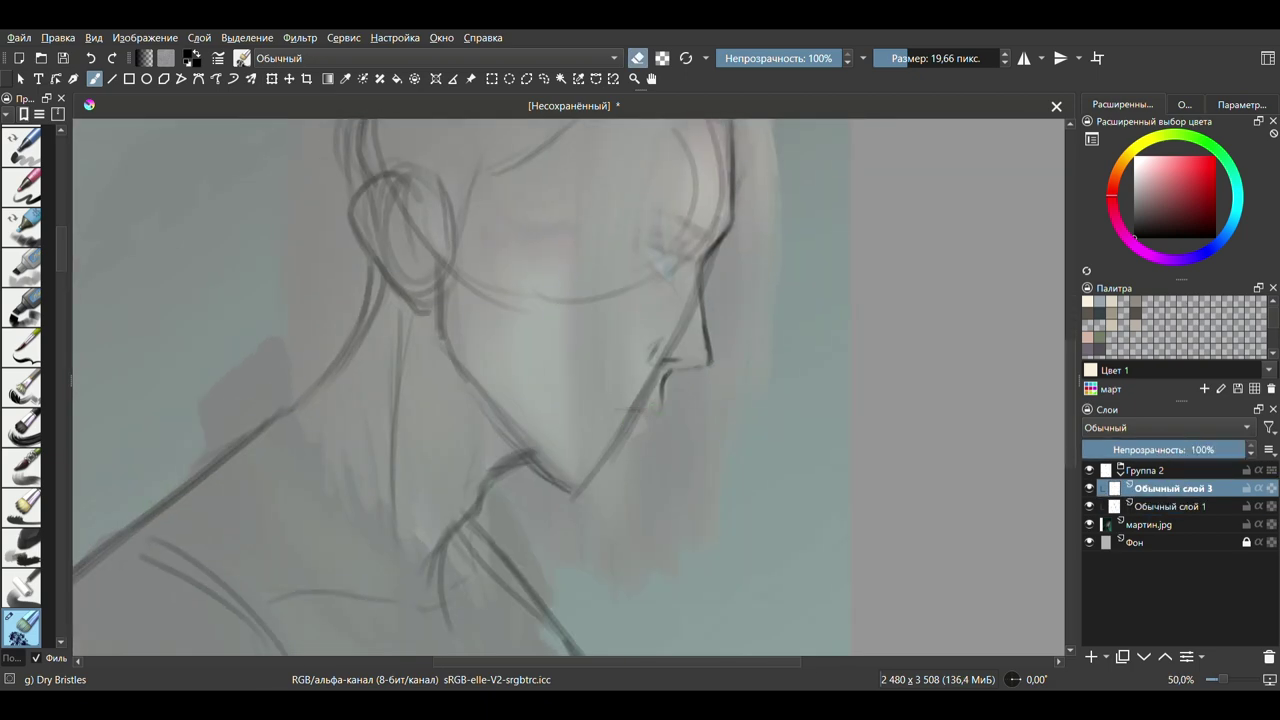
Sketch the lips, chin and jaw of the profile, and hide the construction sketch layer.
mouse_move(520, 440)
mouse_down()
mouse_move(615, 450)
mouse_move(618, 490)
mouse_up()
click(1089, 506)
key(minus)
key(plus)
key(e)
key(m)
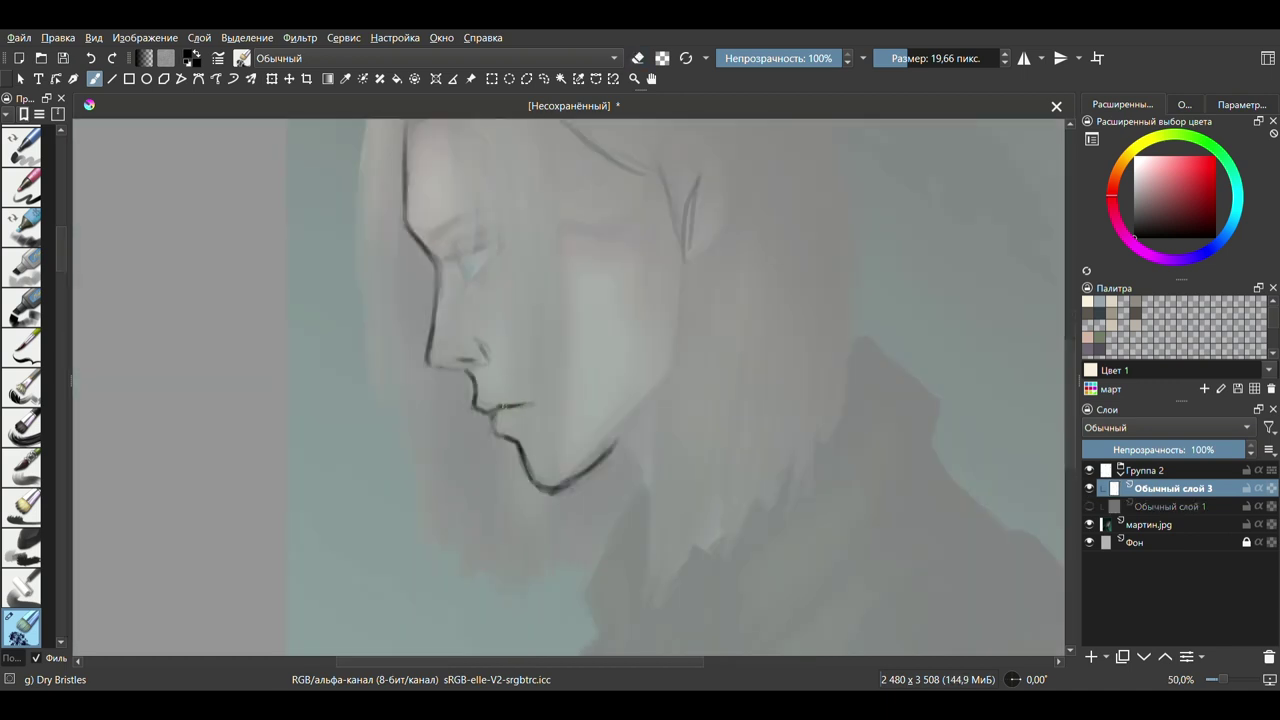
Refine the nostril and the tip of the nose, and draw the first lines of the eye.
key(minus)
key(plus)
key(e)
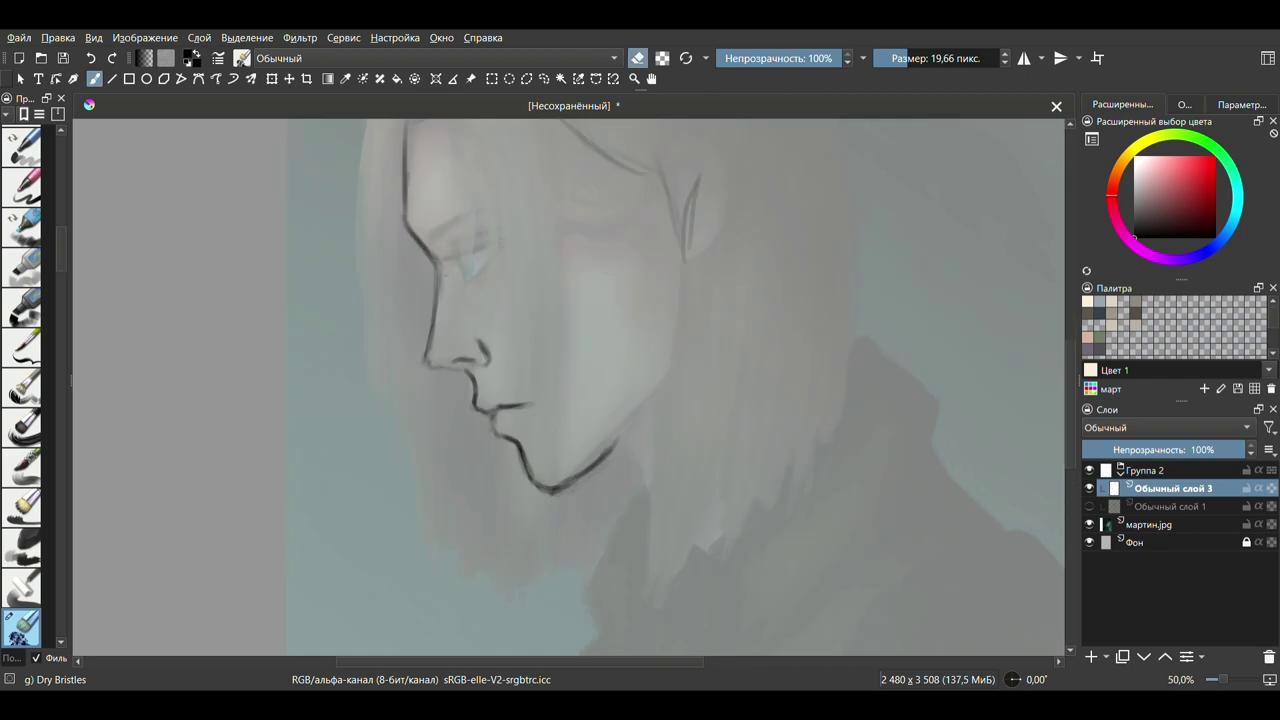
key(e)
drag(428, 338, 422, 360)
drag(452, 232, 456, 266)
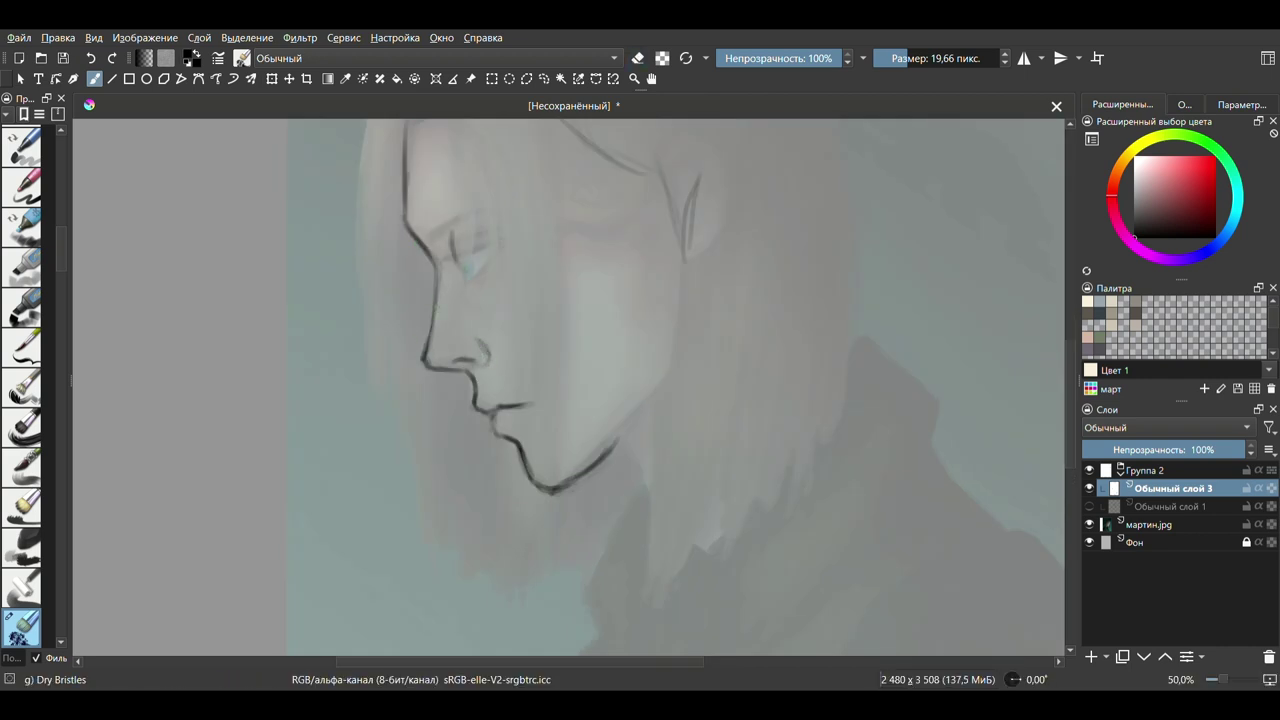
Compare the face sketch with the reference image hidden and shown, and open the canvas overview.
key(minus)
click(1089, 524)
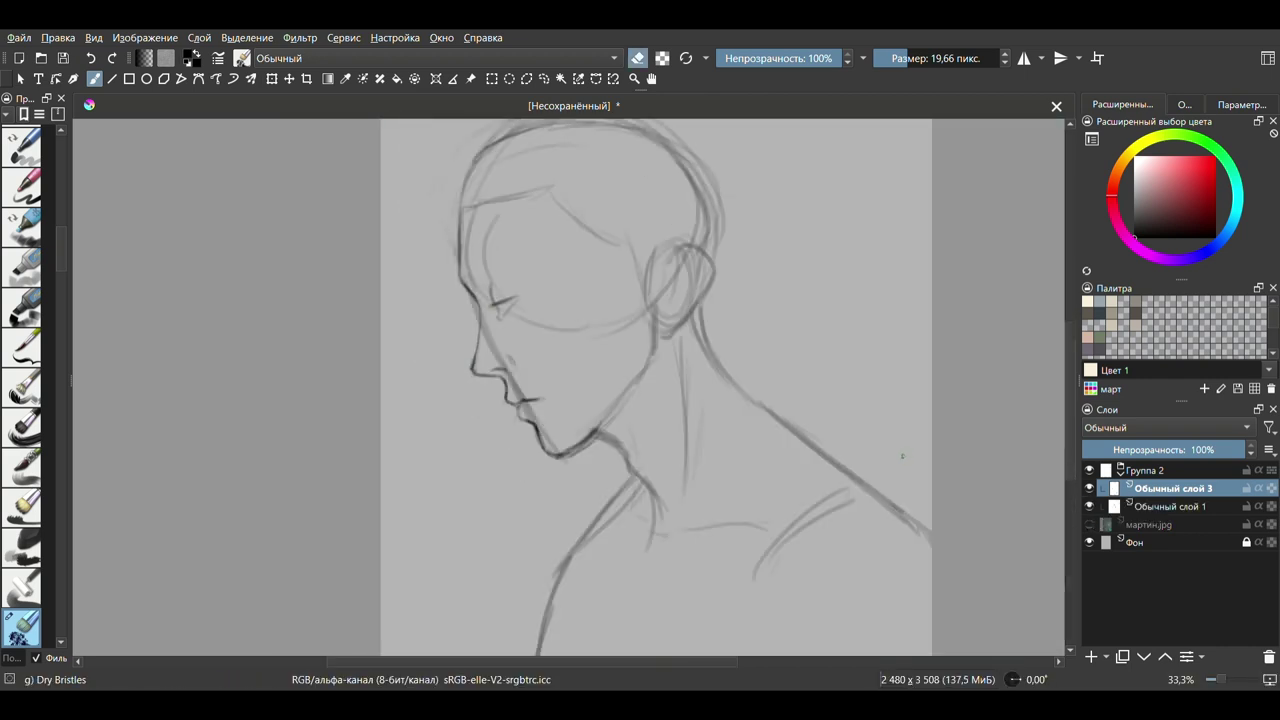
click(1089, 524)
click(1089, 524)
click(1184, 104)
click(1100, 270)
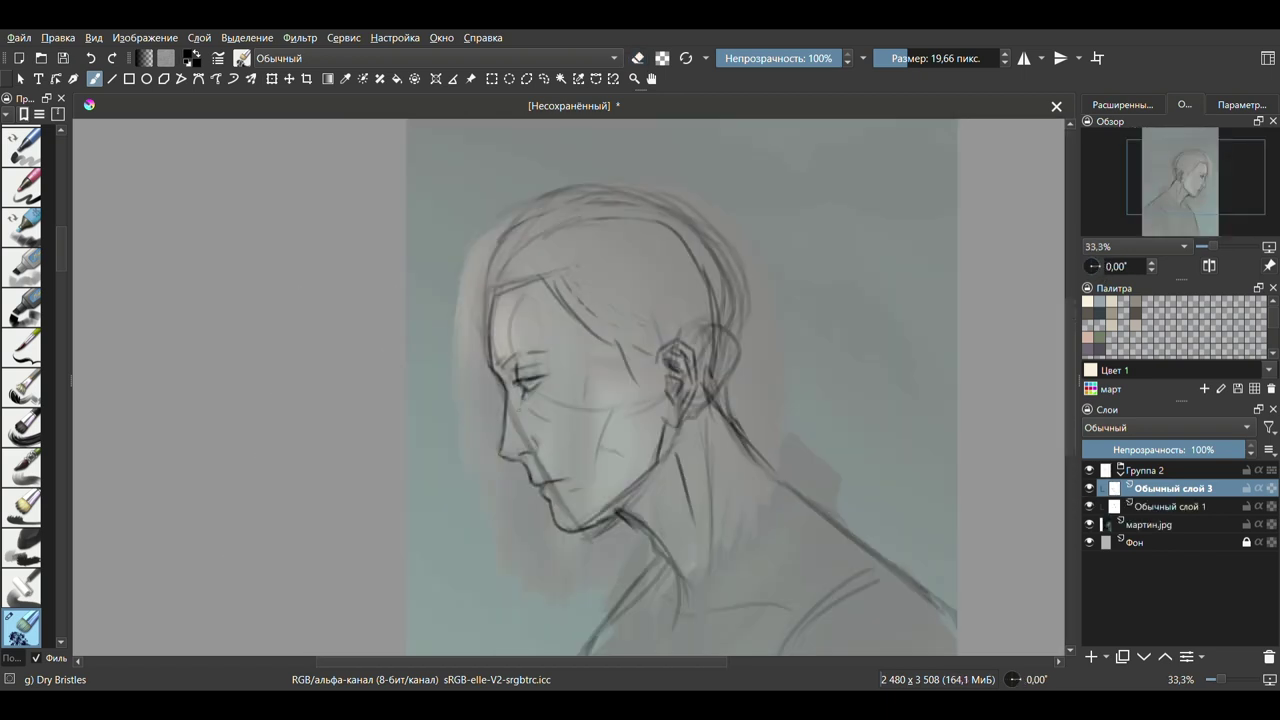
Hide the construction sketch layer and clean up stray lines at the hairline and head outline.
click(1107, 507)
click(1105, 489)
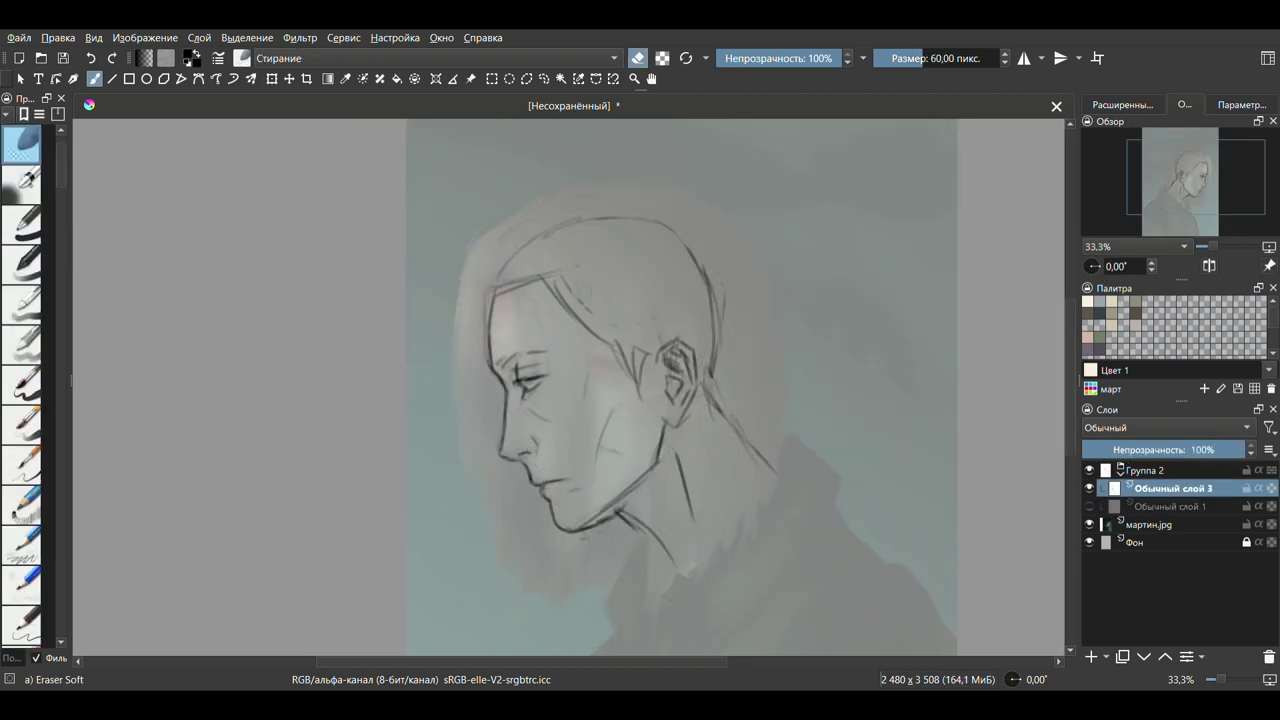
right_click(613, 463)
click(560, 400)
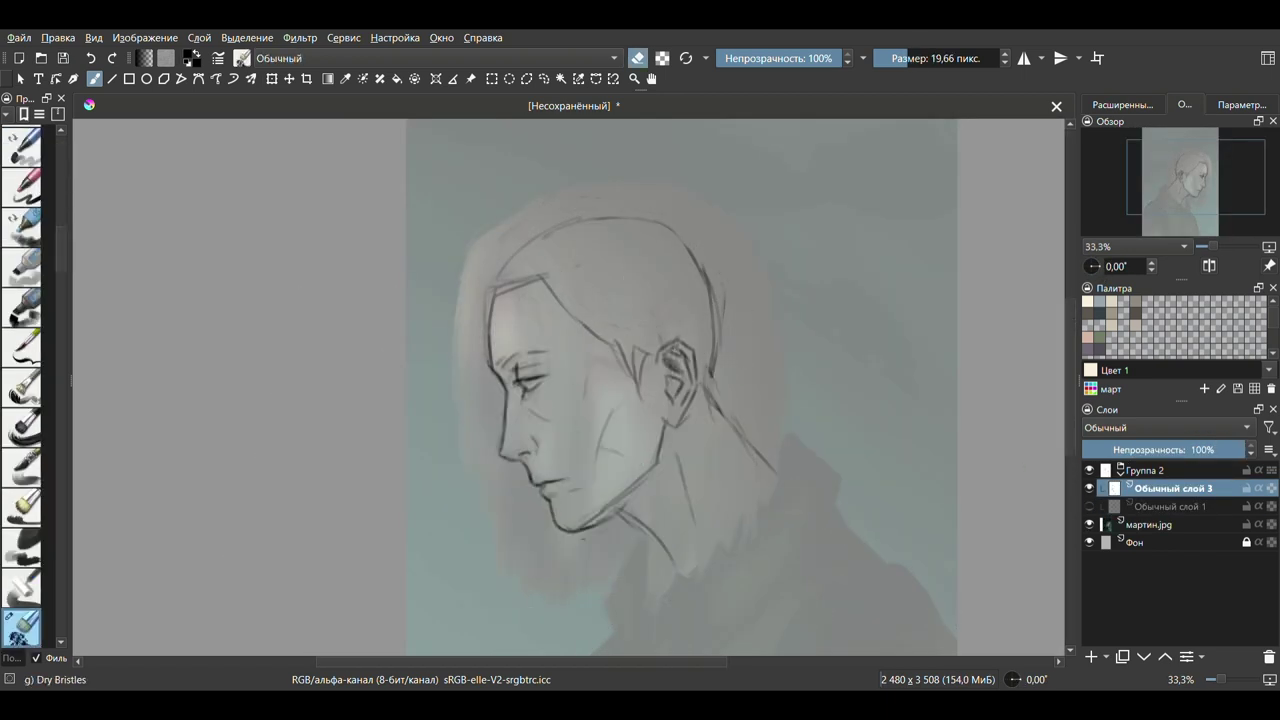
key(m)
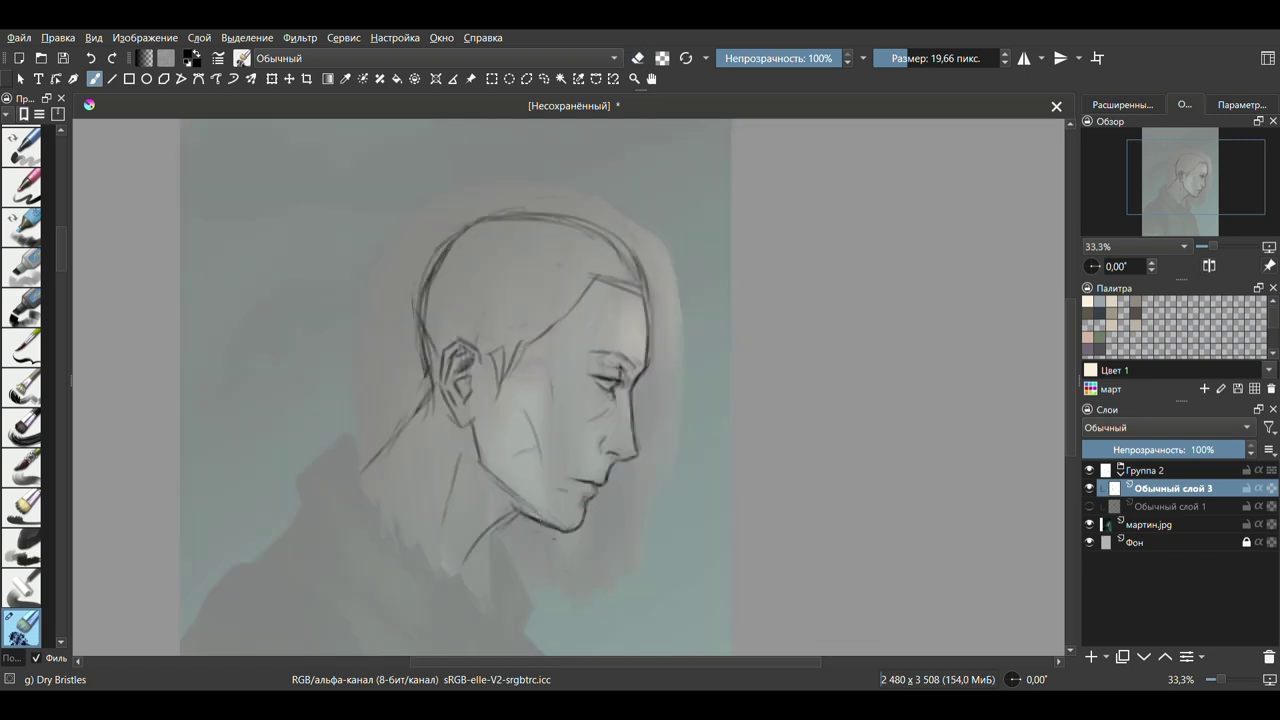
key(minus)
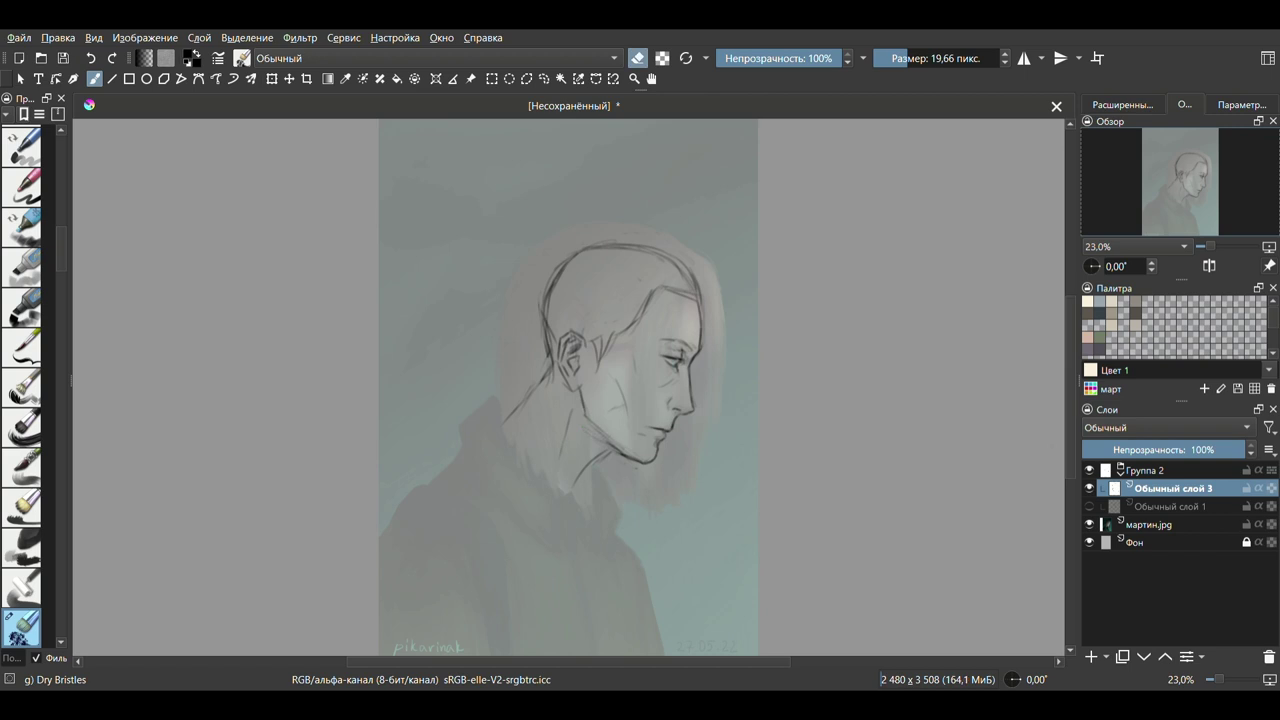
Slightly enlarge the face sketch with Transform, and prepare a new layer above it with a 35.31 px brush.
key(Insert)
key(Page_Down)
key(ctrl+t)
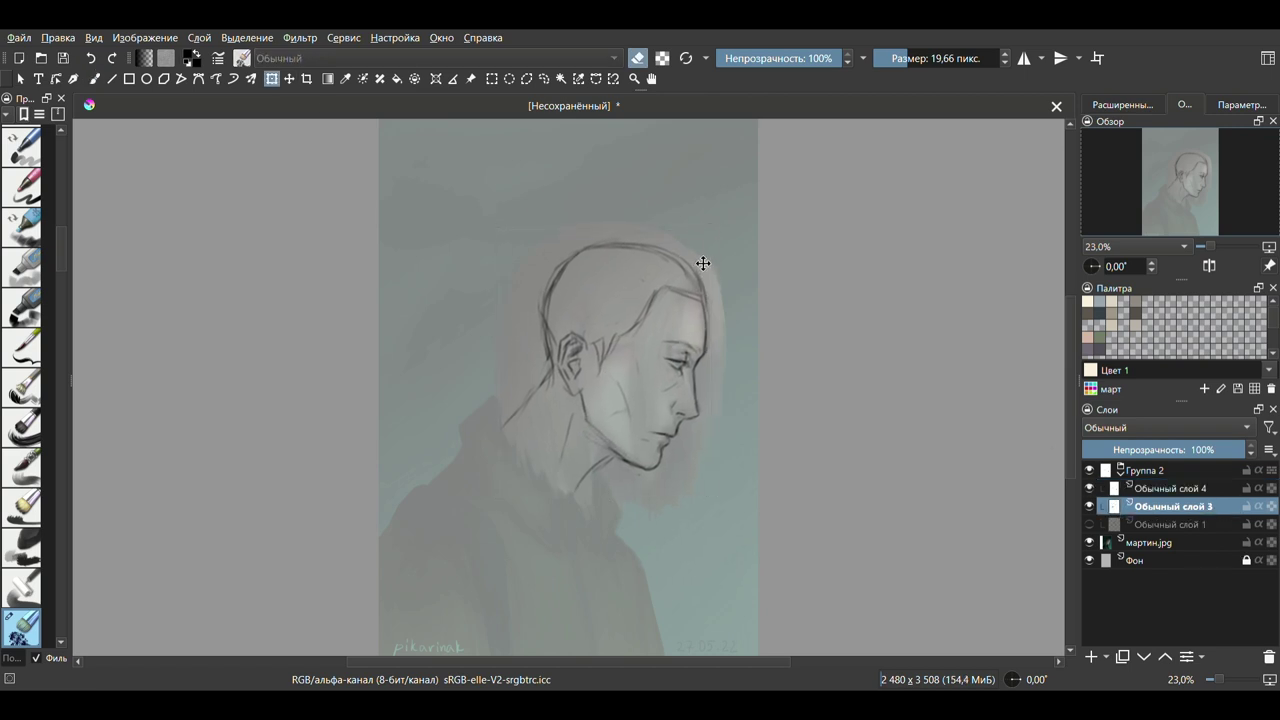
key(b)
key(e)
key(Page_Up)
key(bracketright)
key(bracketright)
Sketch long hair strands falling from the forehead over the face and from the crown down the back.
drag(660, 248, 706, 296)
drag(690, 290, 660, 520)
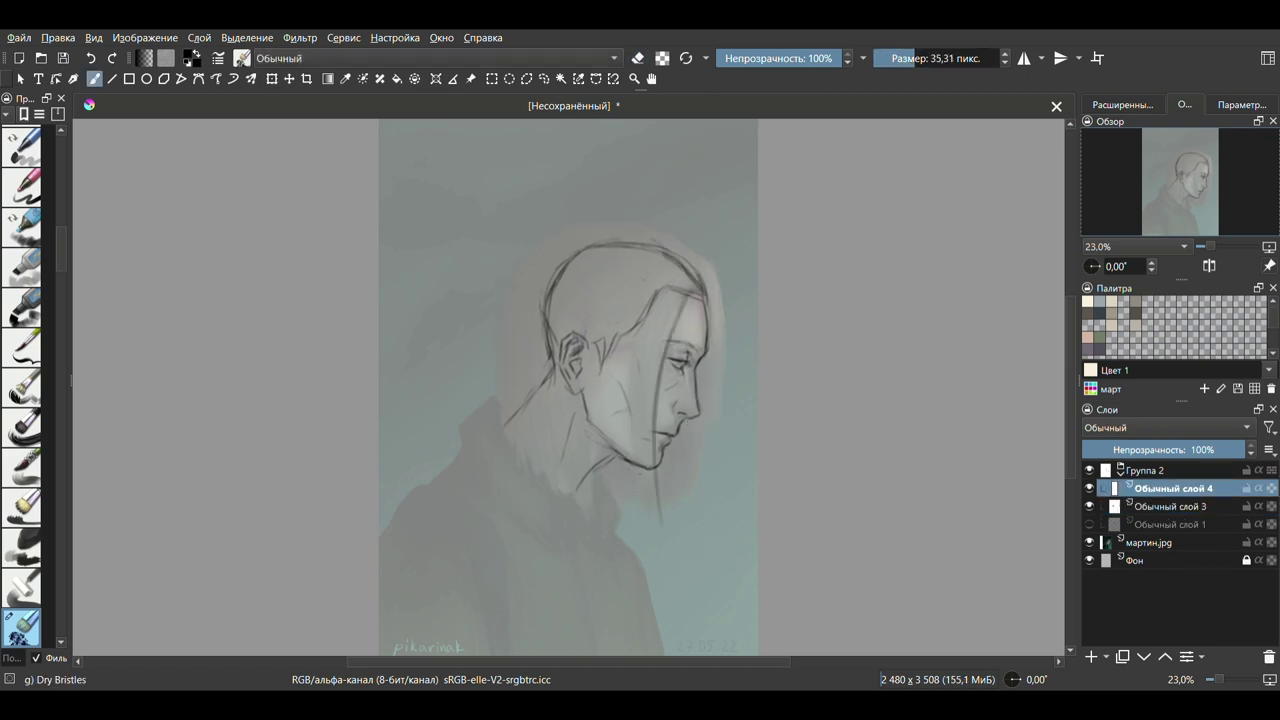
drag(700, 352, 698, 524)
drag(660, 482, 662, 590)
drag(588, 244, 505, 460)
drag(530, 300, 435, 490)
drag(660, 450, 662, 645)
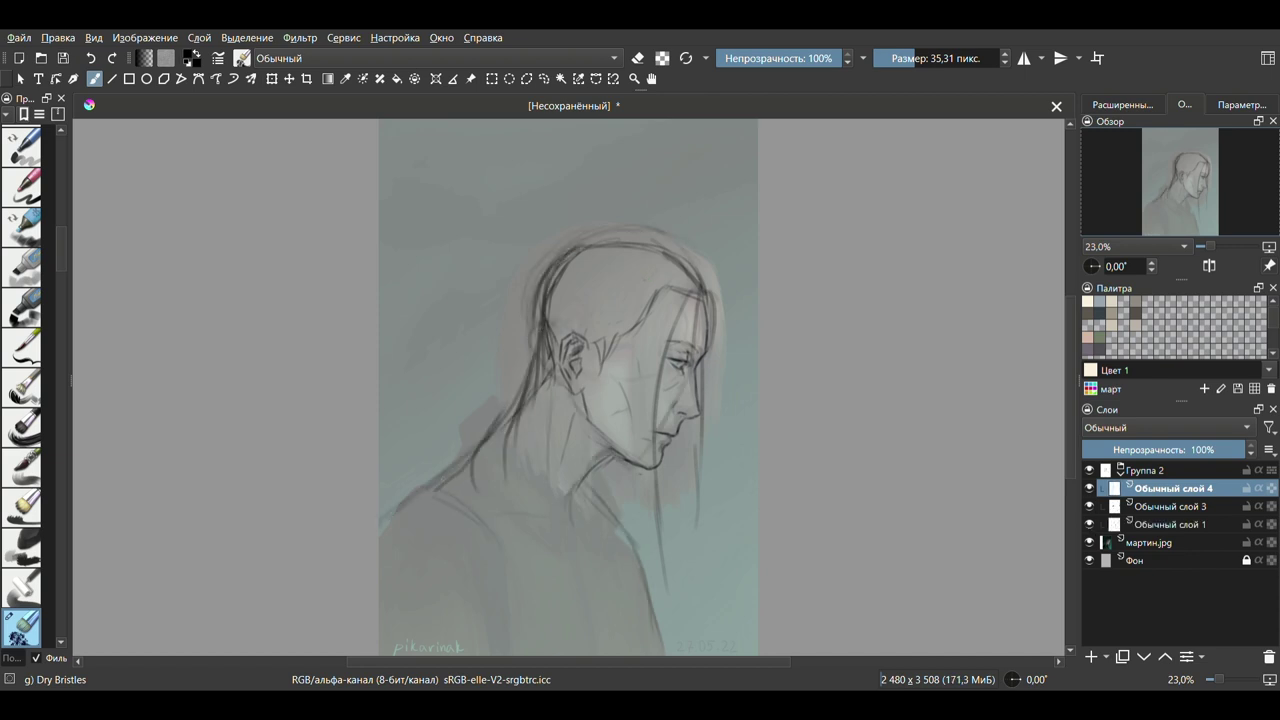
Sketch more long strands behind the head, over the shoulder and down the chest.
drag(535, 300, 425, 475)
drag(550, 370, 425, 515)
drag(524, 410, 406, 624)
drag(544, 284, 490, 638)
drag(576, 394, 540, 652)
drag(662, 296, 596, 610)
Erase the long strands over the back, shoulder and chest with a large Eraser Soft brush.
key(slash)
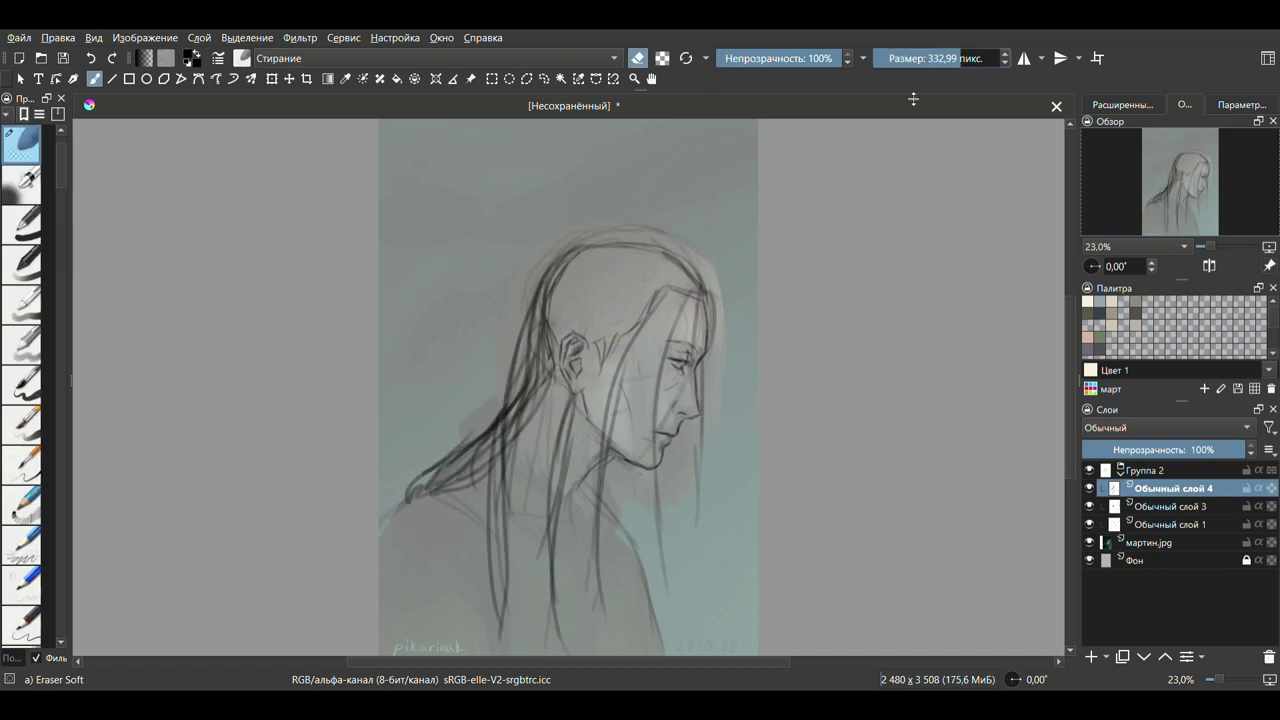
drag(580, 250, 410, 630)
drag(556, 636, 632, 300)
key(slash)
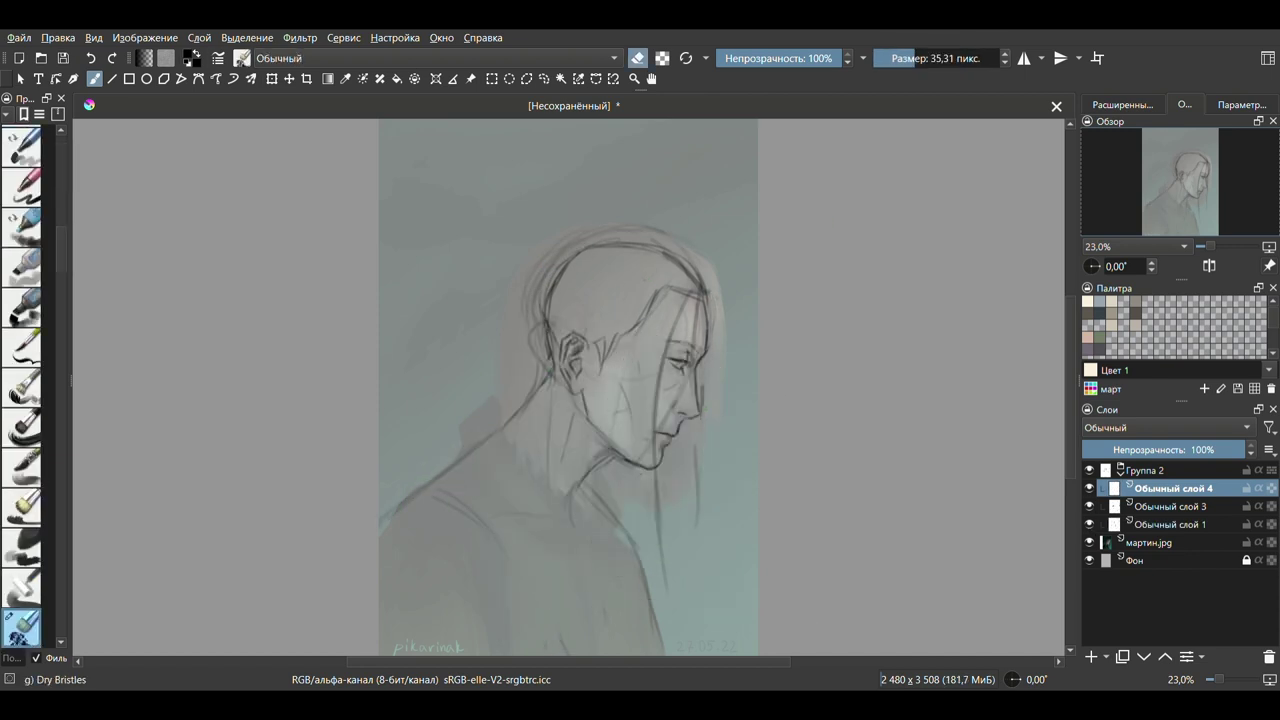
Redraw the strands over the forehead and cheek, and erase all the hair in front of the face.
drag(688, 258, 714, 364)
drag(672, 290, 662, 540)
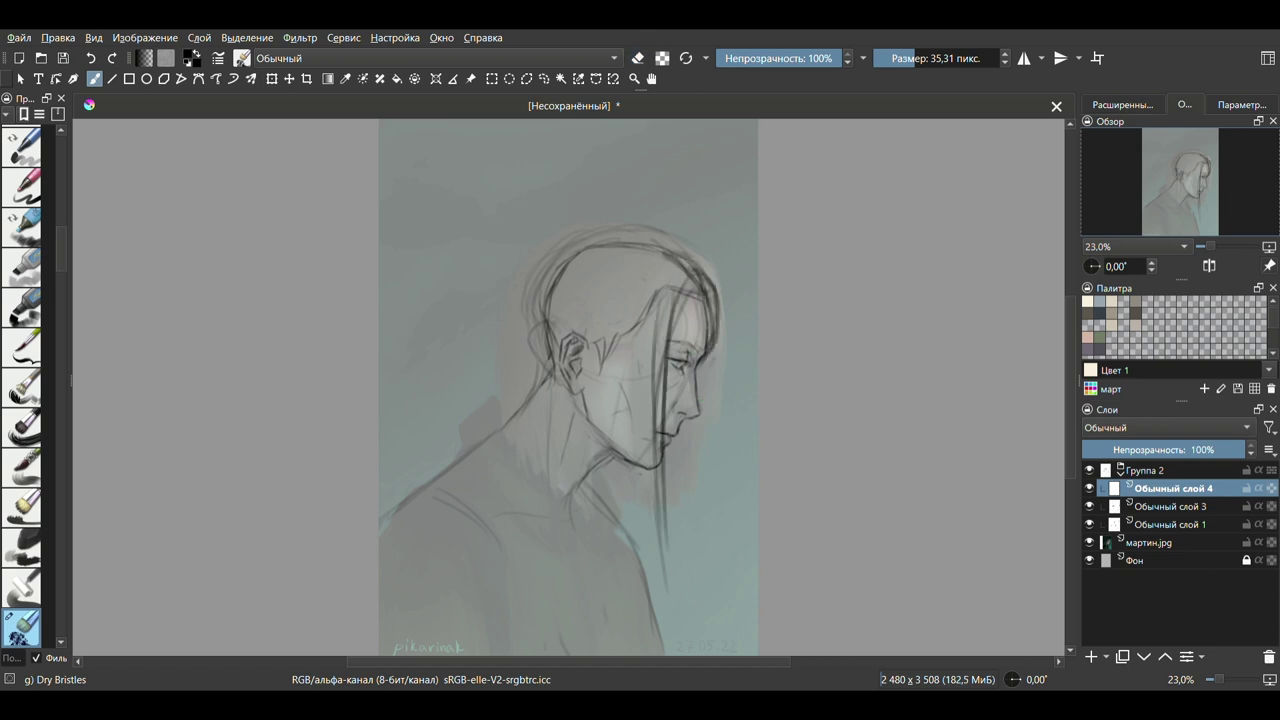
key(slash)
drag(700, 260, 660, 560)
key(slash)
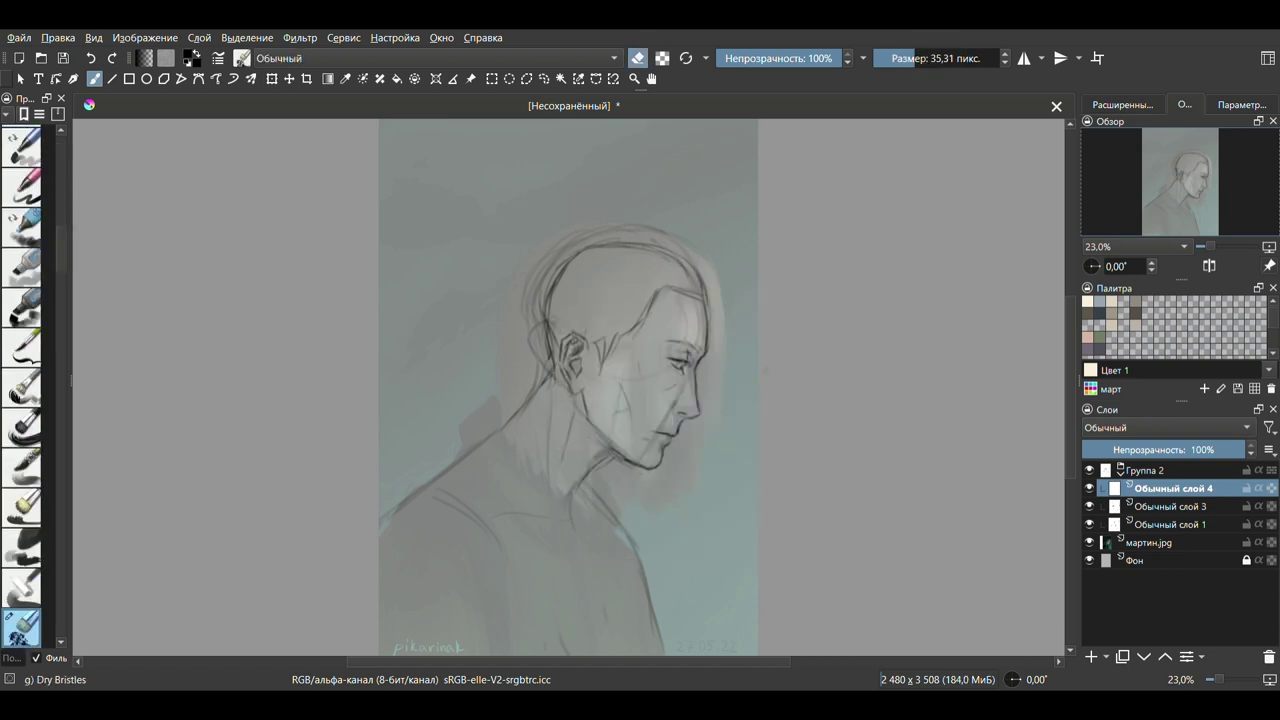
Sketch one long strand in front of the face and strands from the crown down the back and neck.
key(Page_Down)
key(Page_Up)
drag(706, 292, 706, 540)
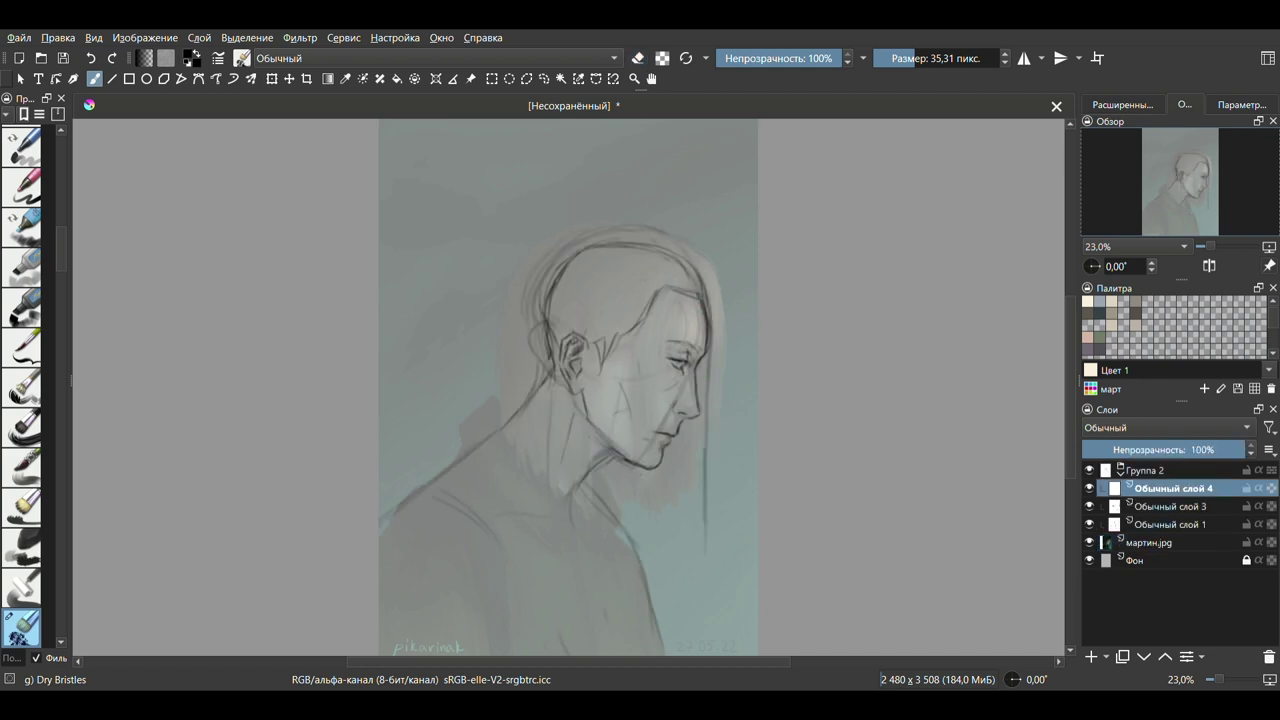
drag(575, 245, 475, 445)
drag(560, 270, 440, 500)
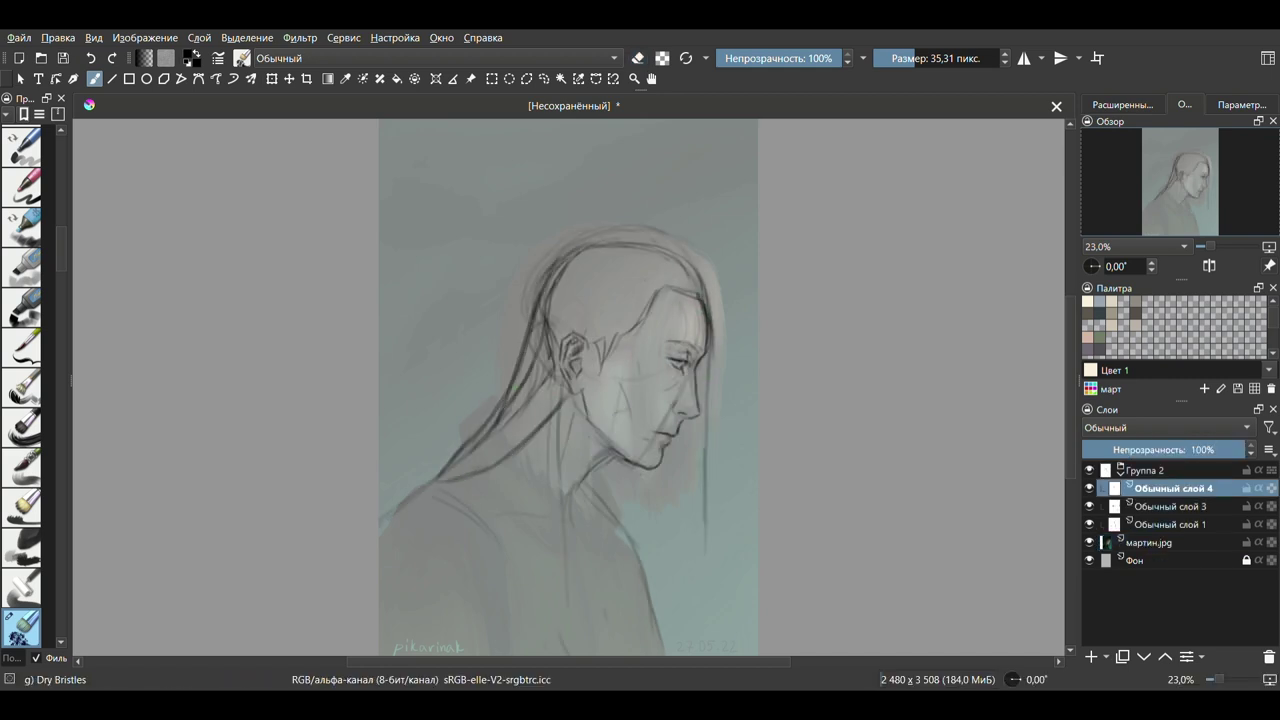
drag(550, 380, 556, 638)
Erase the loose strand hanging in front of the face.
key(e)
drag(710, 325, 706, 520)
drag(708, 295, 708, 360)
key(e)
Sketch hair swept back from the forehead to the ear and over the crown towards the back.
drag(712, 295, 612, 365)
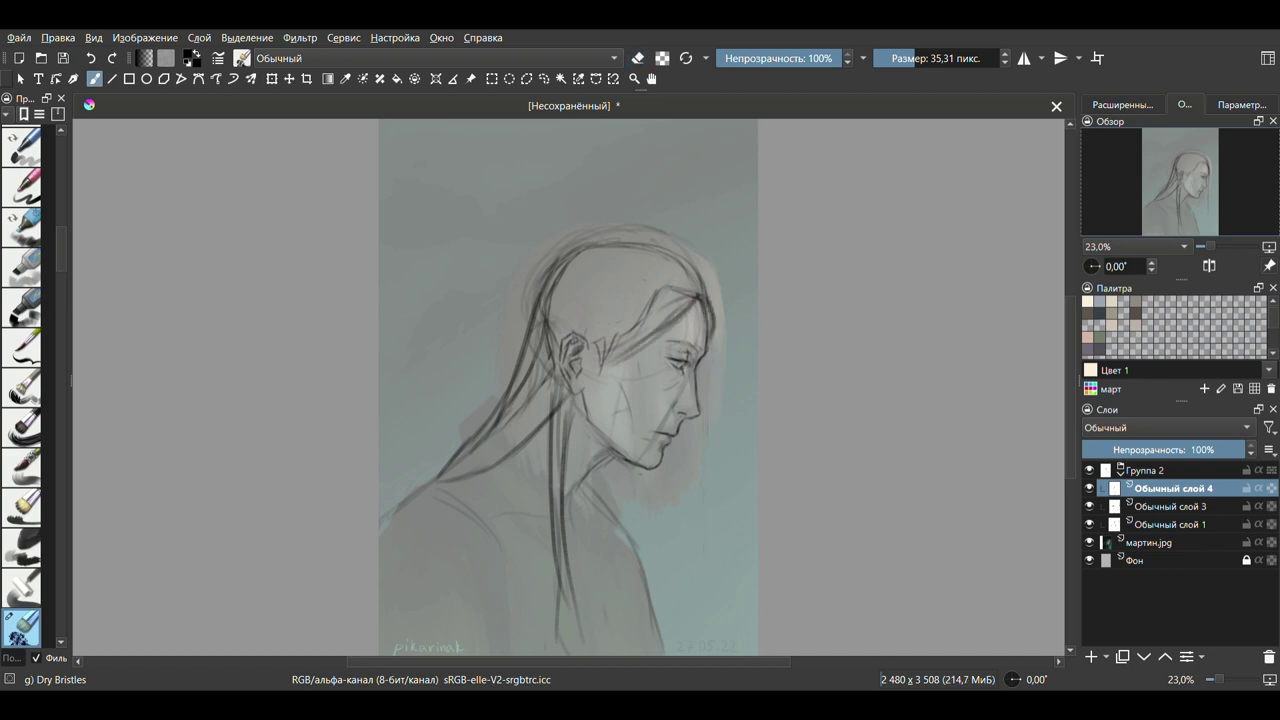
key(e)
drag(700, 250, 600, 355)
drag(670, 235, 590, 360)
drag(700, 255, 540, 275)
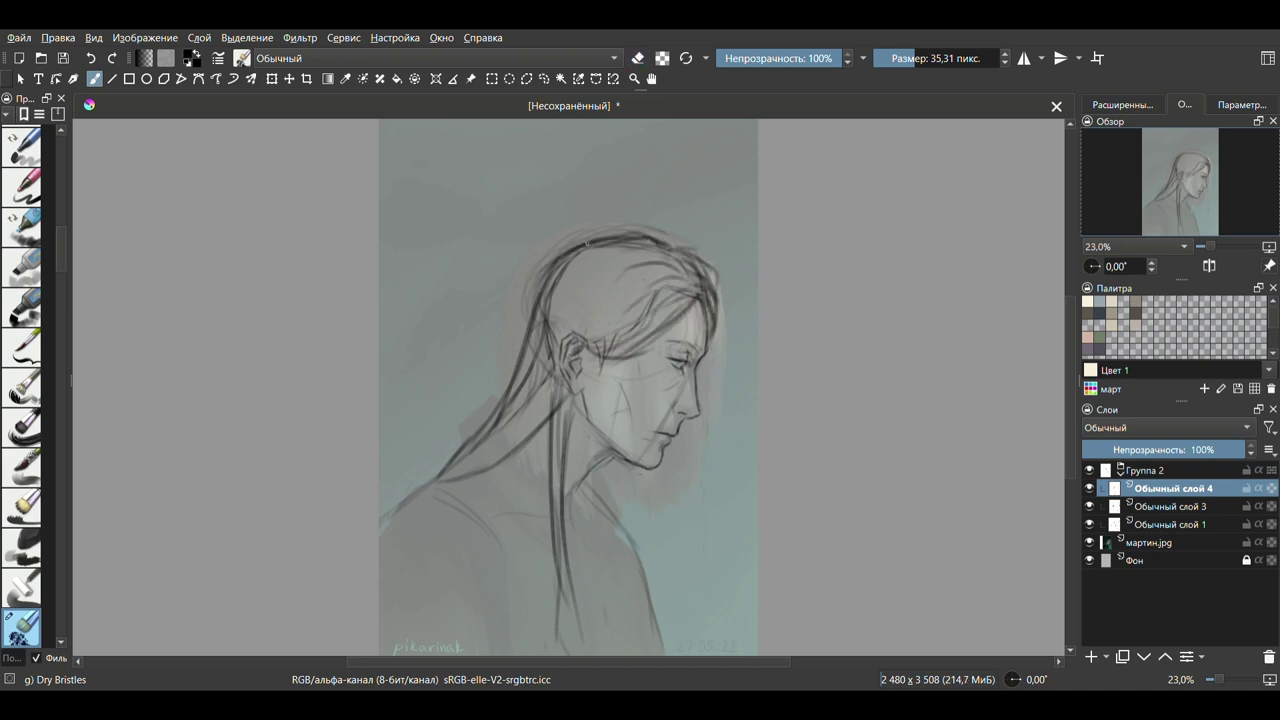
drag(630, 232, 478, 460)
Add strands behind the ear, loose curves across the cheek and thin strands hanging below the chin.
drag(566, 394, 556, 652)
drag(696, 306, 600, 386)
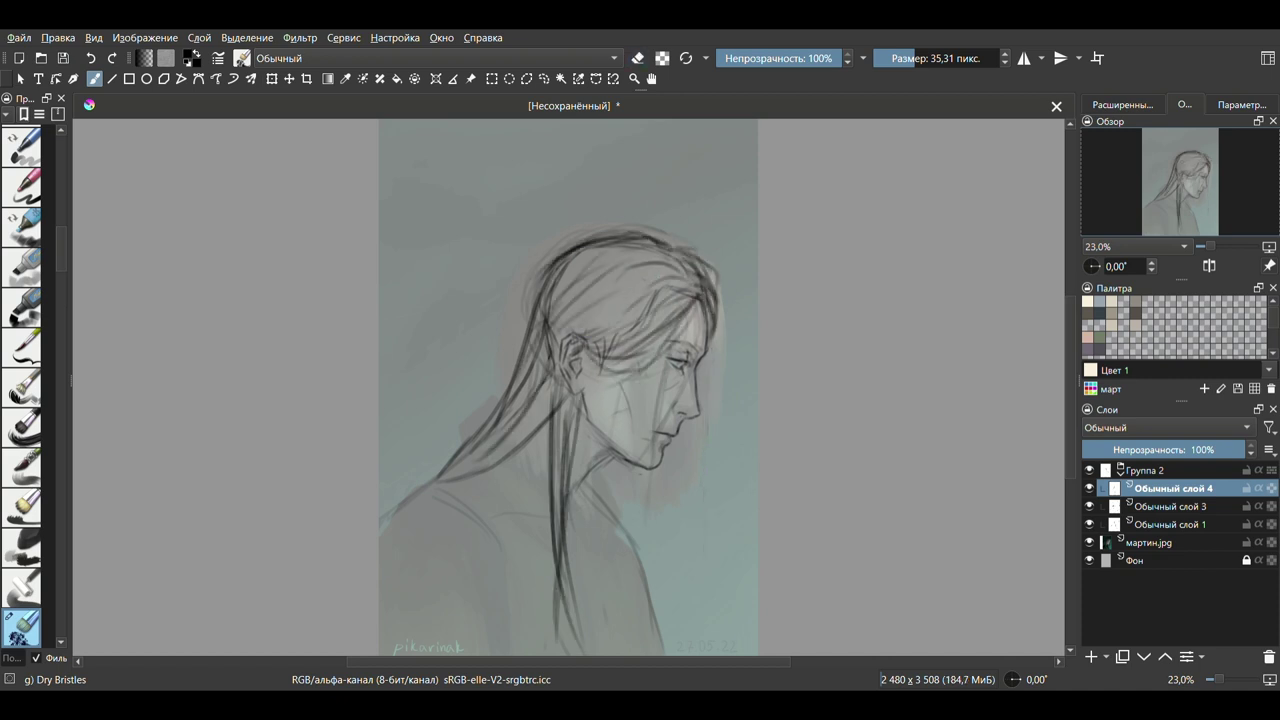
drag(670, 342, 620, 410)
key(e)
drag(692, 306, 618, 364)
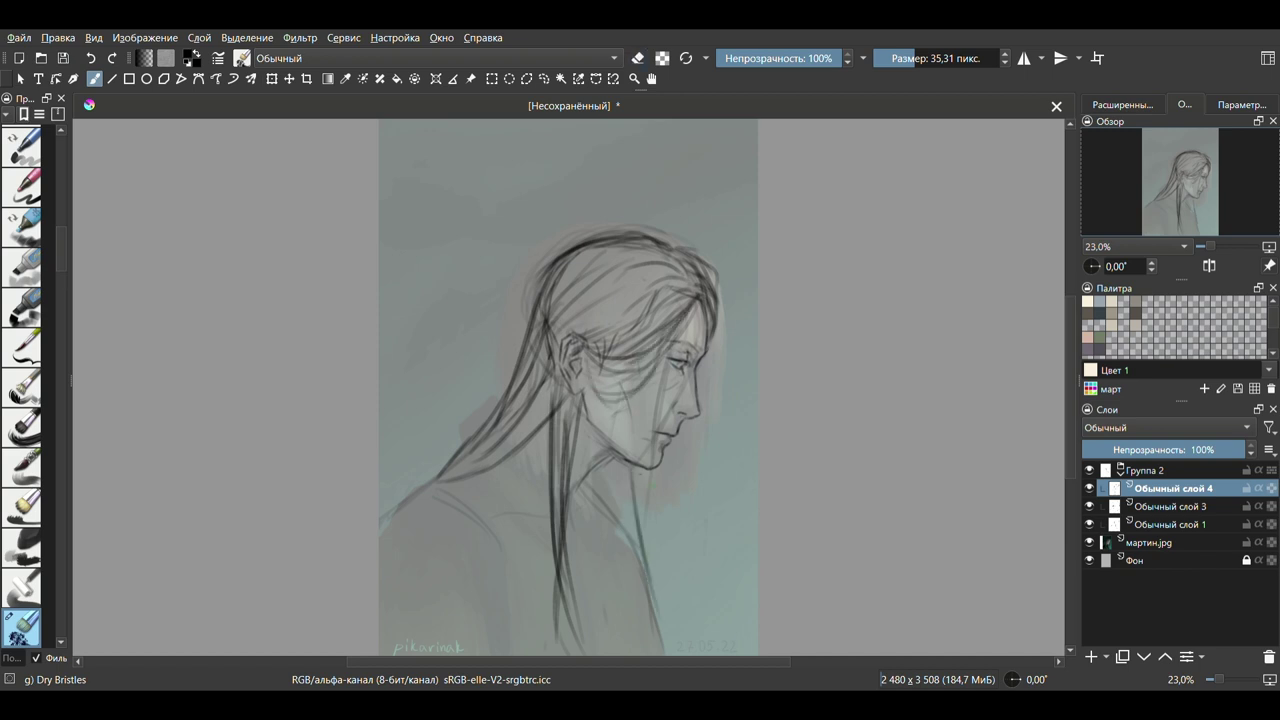
drag(645, 472, 660, 606)
drag(600, 460, 603, 516)
drag(612, 464, 624, 516)
Sketch the neckline, shoulder and chest outlines on a new layer, and hide the construction sketch layer.
key(Insert)
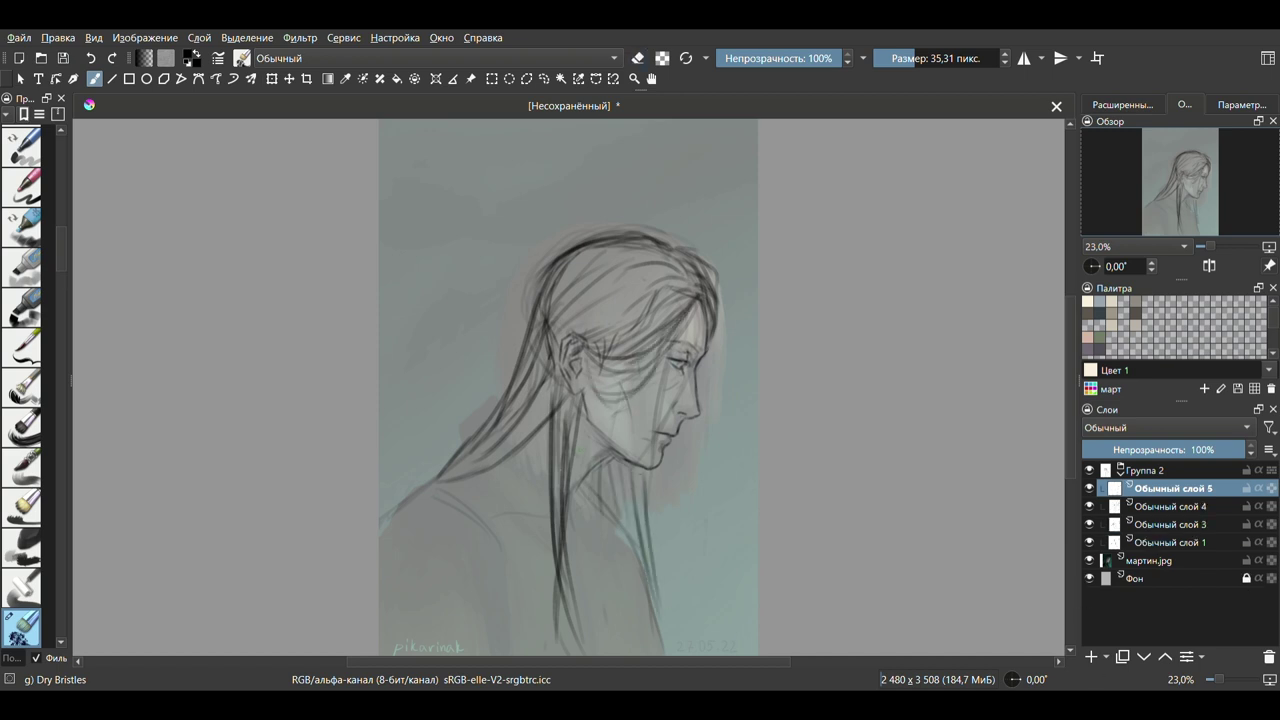
drag(565, 470, 595, 503)
drag(580, 486, 652, 620)
drag(380, 532, 436, 480)
drag(426, 504, 468, 546)
mouse_move(494, 510)
mouse_down()
mouse_move(542, 512)
mouse_move(514, 510)
mouse_up()
click(1090, 542)
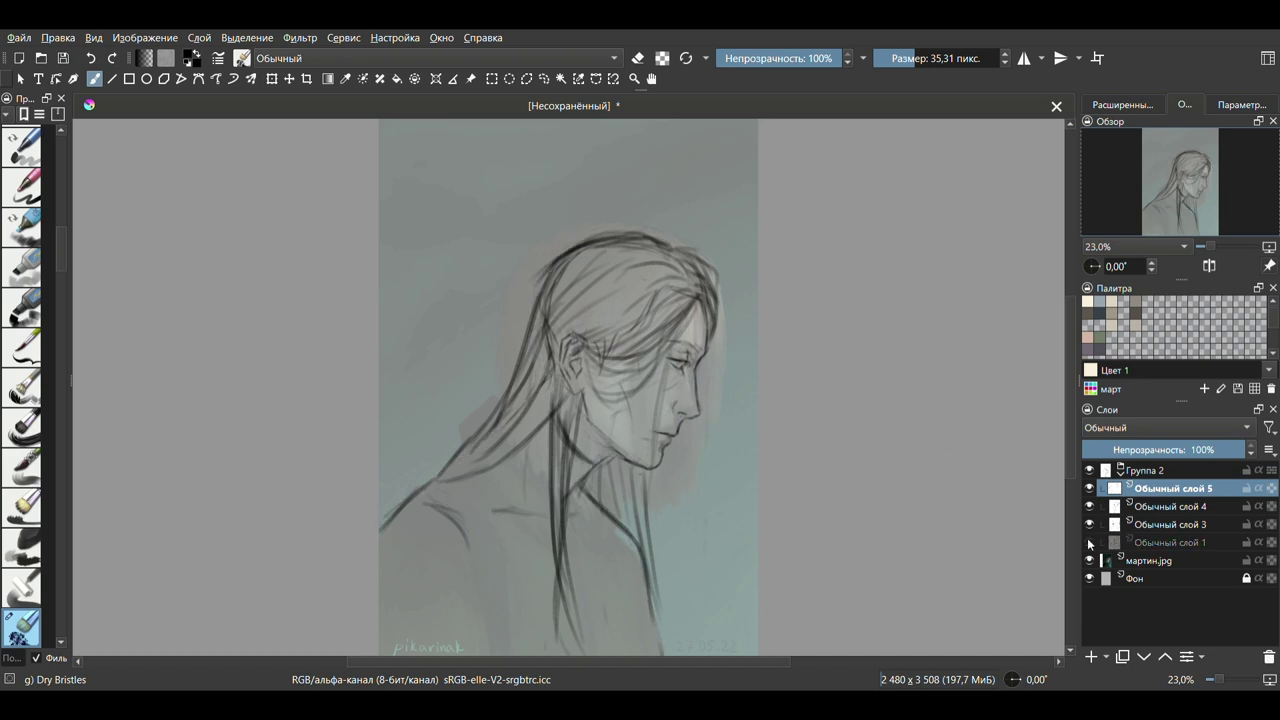
Rename the face layer "лицо", the clothing layer "одежд" and the hair layer "волосы".
double_click(1170, 524)
text(лицо)
double_click(1170, 488)
text(одежд)
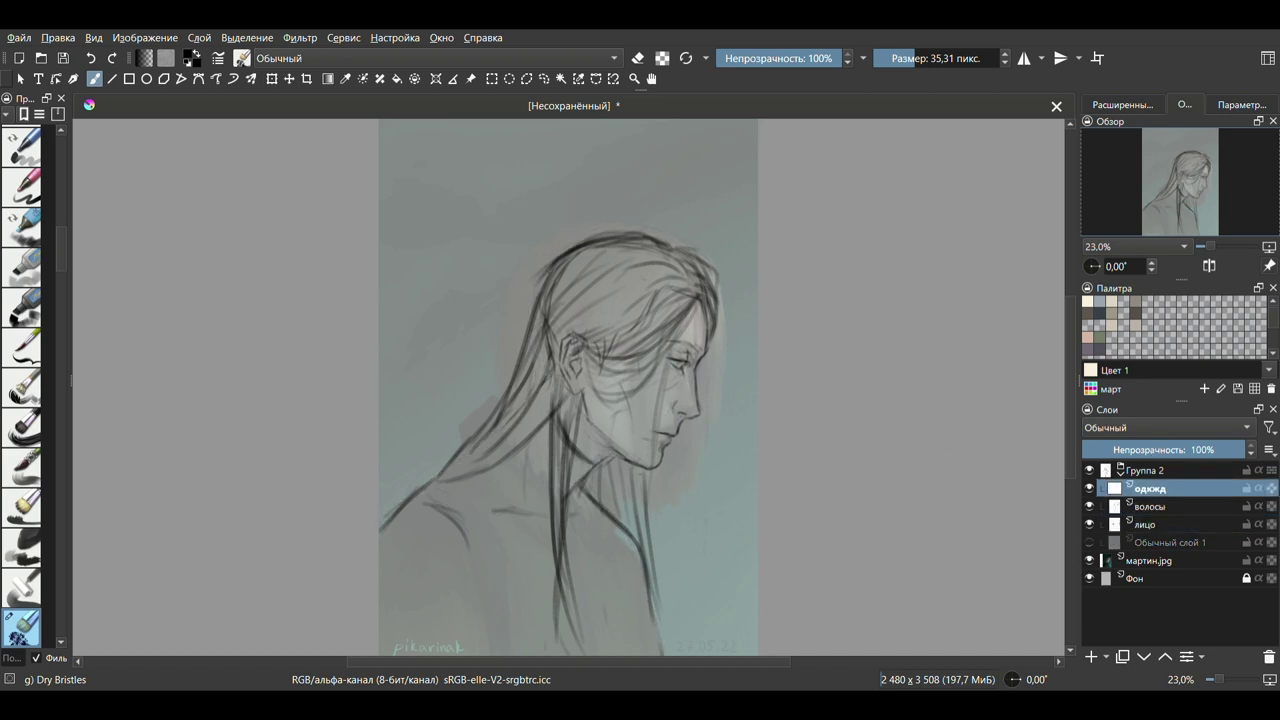
double_click(1165, 506)
text(волосы)
key(Return)
Add a new layer above the мартин.jpg reference and fill it with dark teal green.
click(1150, 560)
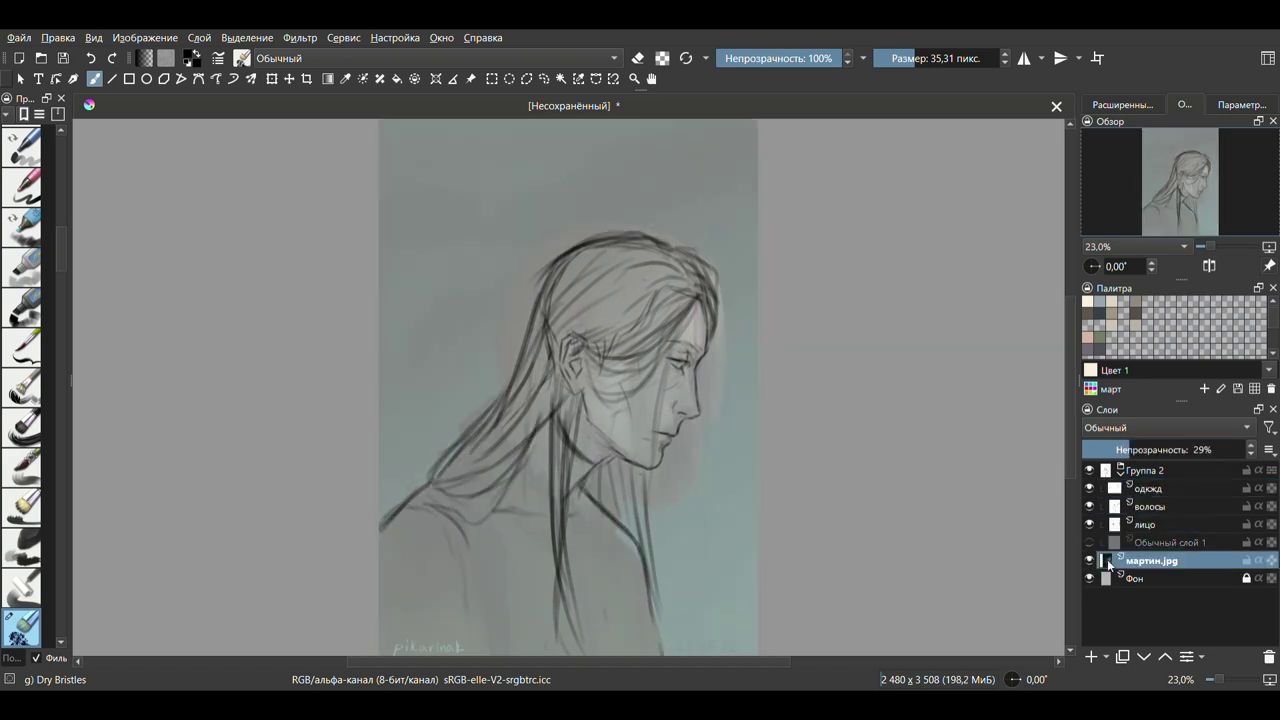
click(1091, 657)
key(f)
click(743, 547)
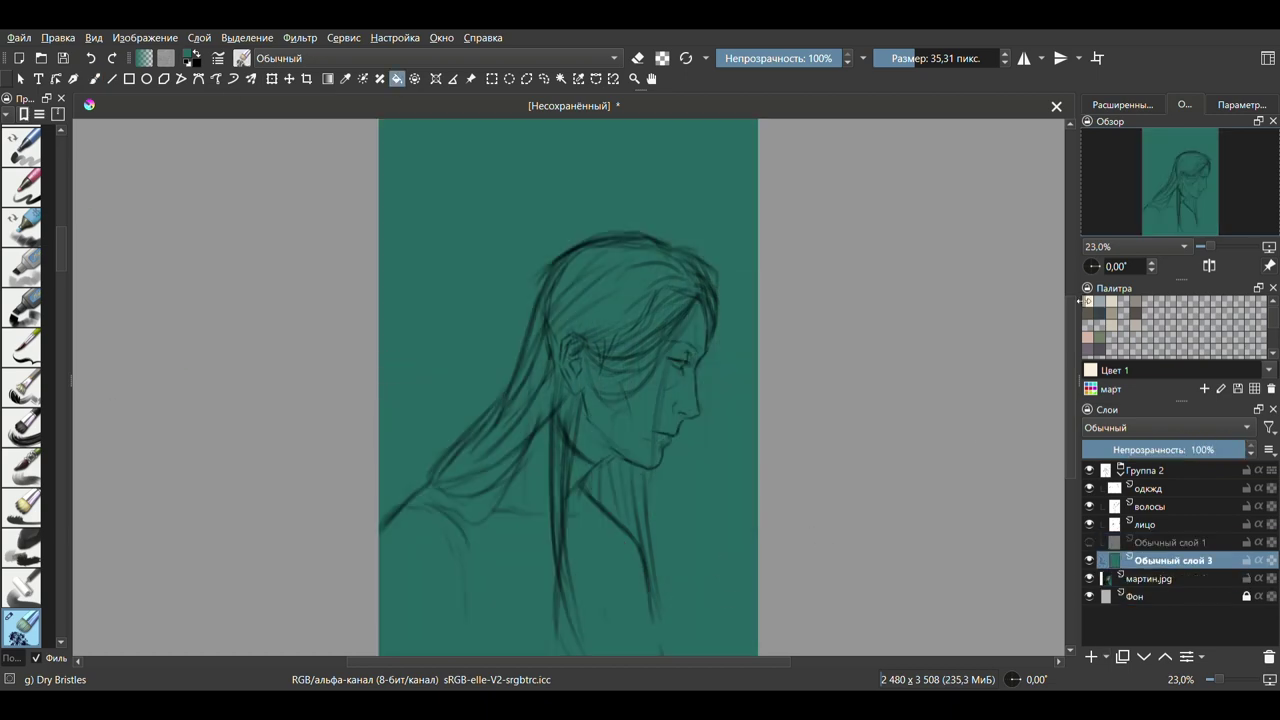
Name the new colour layer beneath the sketch layers "цыет".
double_click(1110, 542)
text(цыет)
key(Return)
Paint the face, ear and neck with a flat cream base colour on the "цыет" layer.
key(b)
drag(590, 372, 608, 392)
mouse_move(570, 330)
mouse_down()
mouse_move(700, 300)
mouse_move(600, 455)
mouse_move(700, 290)
mouse_move(640, 458)
mouse_up()
scroll(705, 418, up, 3)
key(bracketleft)
key(bracketleft)
key(bracketleft)
mouse_move(685, 250)
mouse_down()
mouse_move(678, 410)
mouse_move(634, 438)
mouse_move(555, 530)
mouse_move(478, 512)
mouse_up()
Extend the cream base colour around the ear and along the hairline with a 115.35 px brush.
key(bracketright)
key(bracketright)
key(bracketright)
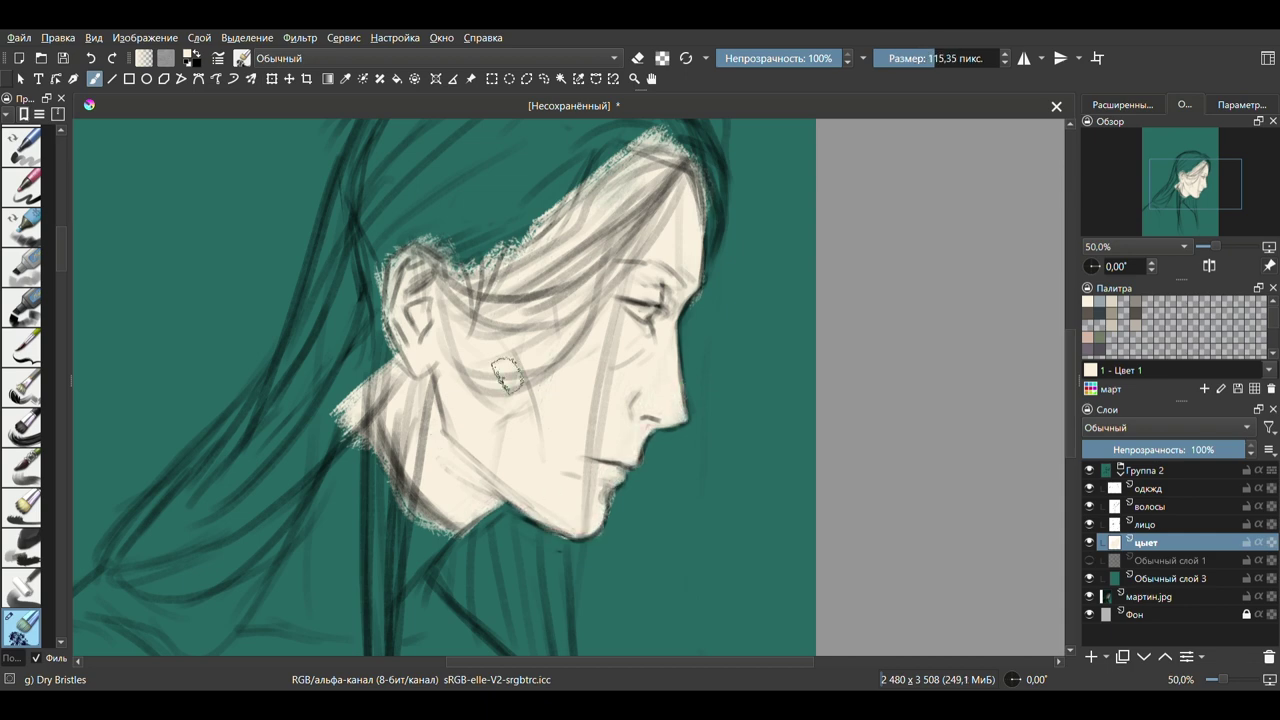
drag(440, 360, 420, 240)
mouse_move(530, 230)
mouse_down()
mouse_move(650, 160)
mouse_move(660, 140)
mouse_up()
Trim the cream colour around the lips and chin with the eraser, and reduce the brush size to 19.66 px.
key(e)
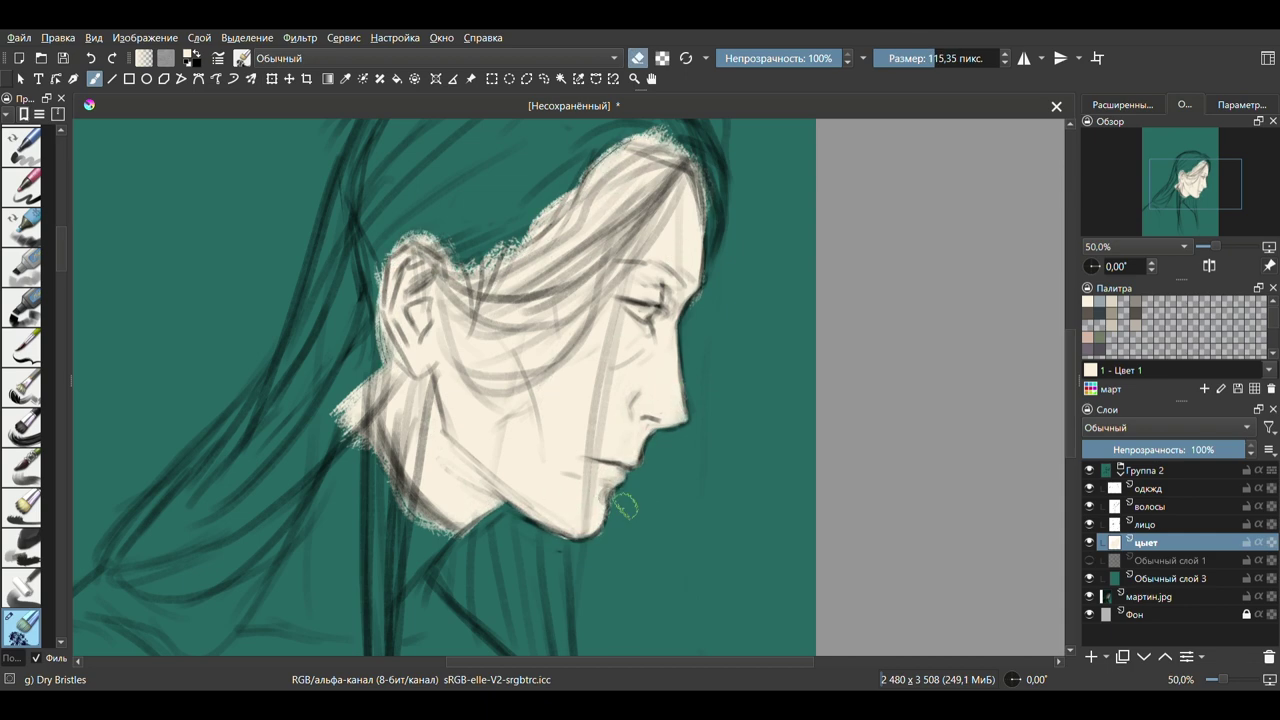
key(bracketleft)
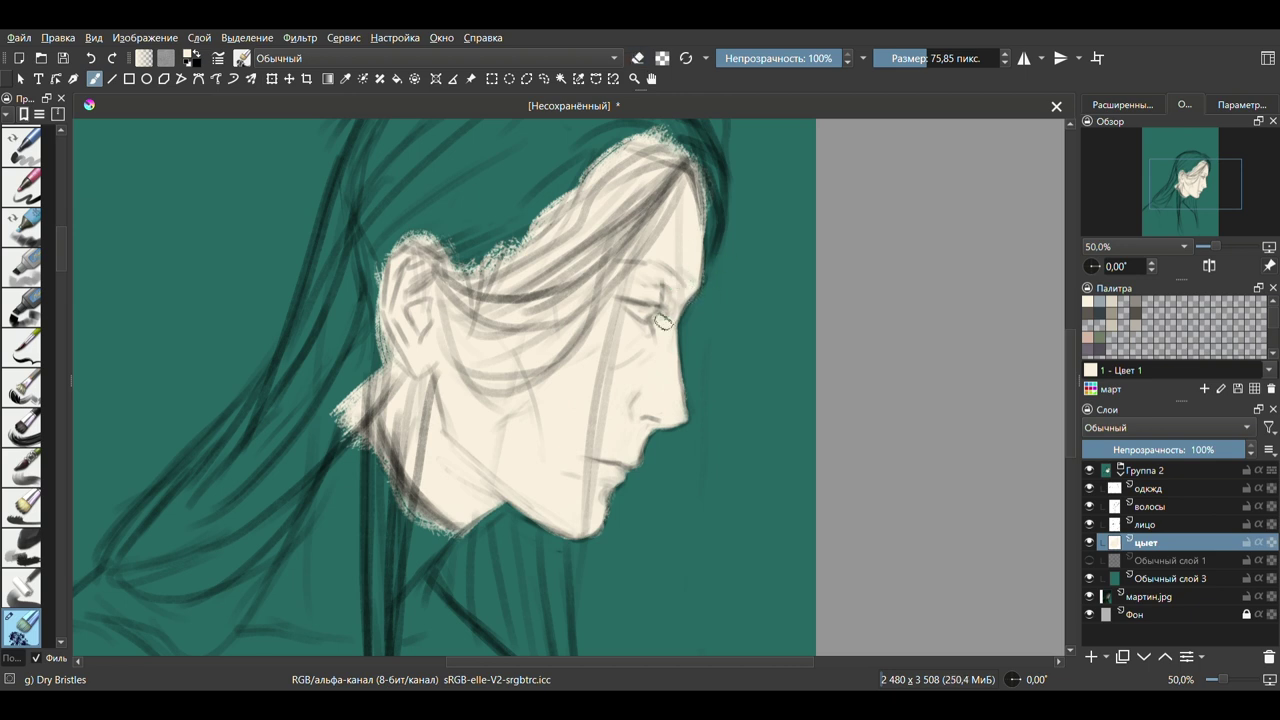
key(e)
key(bracketleft)
key(bracketleft)
key(bracketleft)
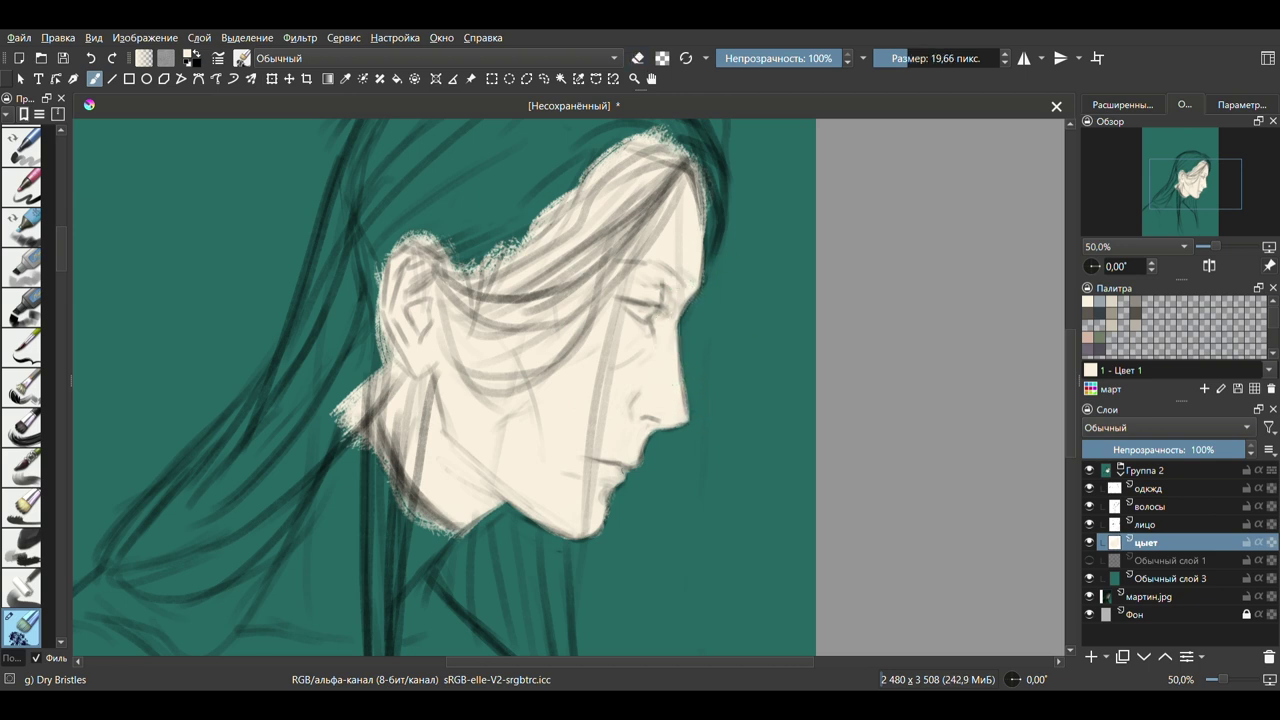
Add a new paint layer directly beneath the "волосы" sketch layer and choose palette colour 5 for the hair.
key(minus)
key(minus)
key(Page_Up)
key(Page_Up)
click(1111, 301)
key(bracketright)
key(bracketright)
key(bracketright)
key(bracketright)
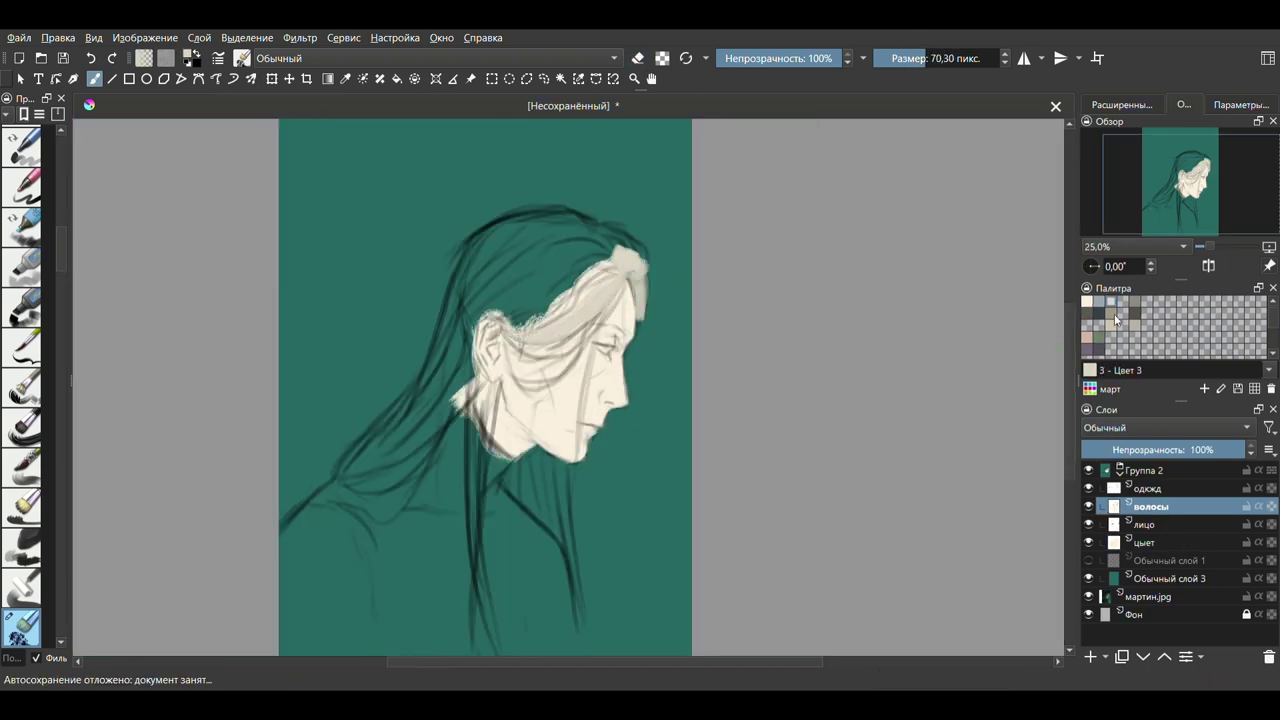
click(1116, 318)
key(Insert)
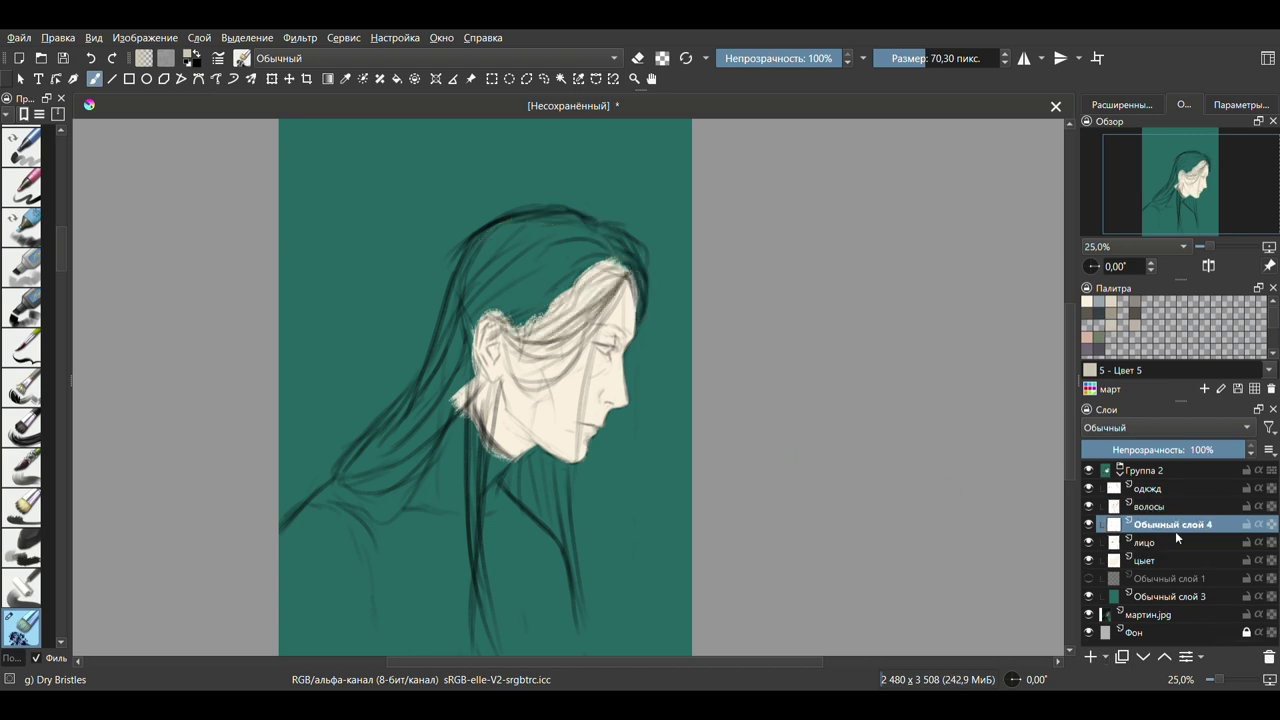
Paint the crown and the hair falling behind the ear flat beige, finishing with a 100.95 px brush.
key(bracketright)
key(bracketright)
drag(610, 235, 500, 265)
drag(560, 230, 360, 470)
mouse_move(470, 300)
mouse_down()
mouse_move(572, 250)
mouse_move(470, 260)
mouse_up()
drag(450, 300, 360, 480)
key(bracketleft)
key(bracketleft)
mouse_move(470, 400)
mouse_down()
mouse_move(350, 500)
mouse_move(400, 515)
mouse_up()
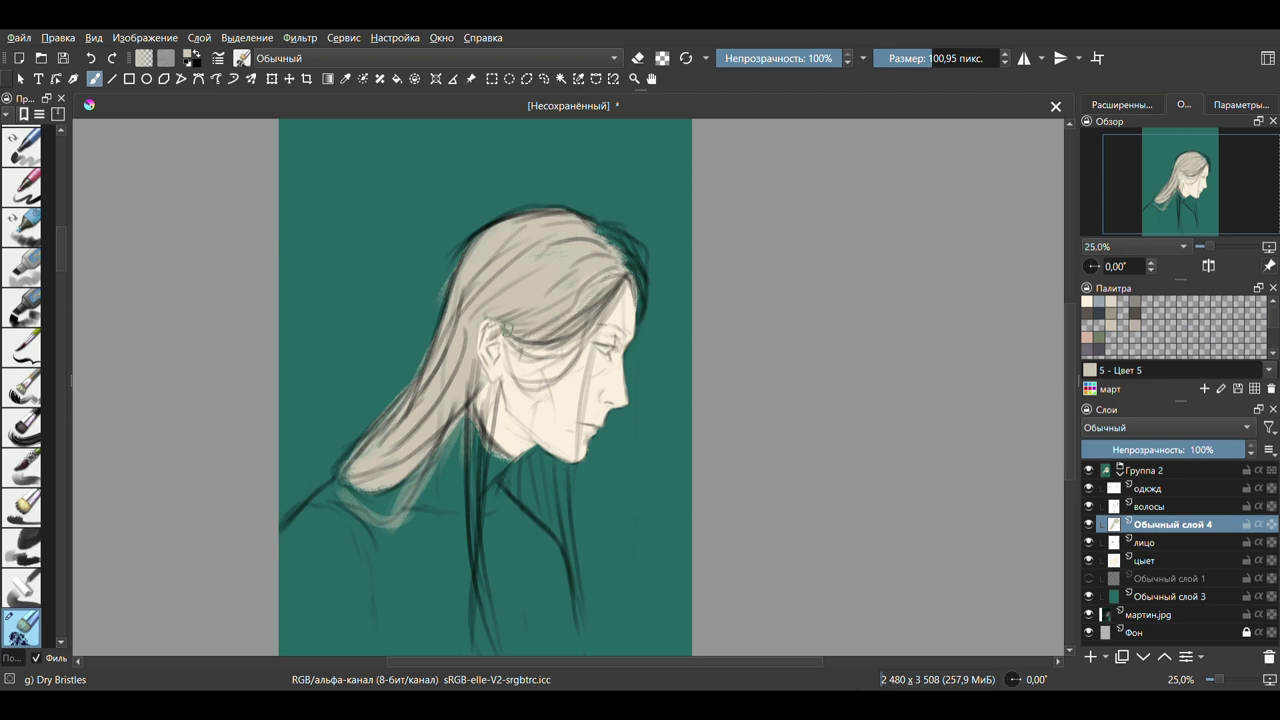
Fill the hair above the forehead and the front strands hanging below the chin with beige.
mouse_move(600, 228)
mouse_down()
mouse_move(642, 322)
mouse_move(645, 300)
mouse_up()
mouse_move(540, 450)
mouse_down()
mouse_move(505, 490)
mouse_move(582, 615)
mouse_up()
drag(515, 505, 542, 612)
drag(575, 505, 585, 638)
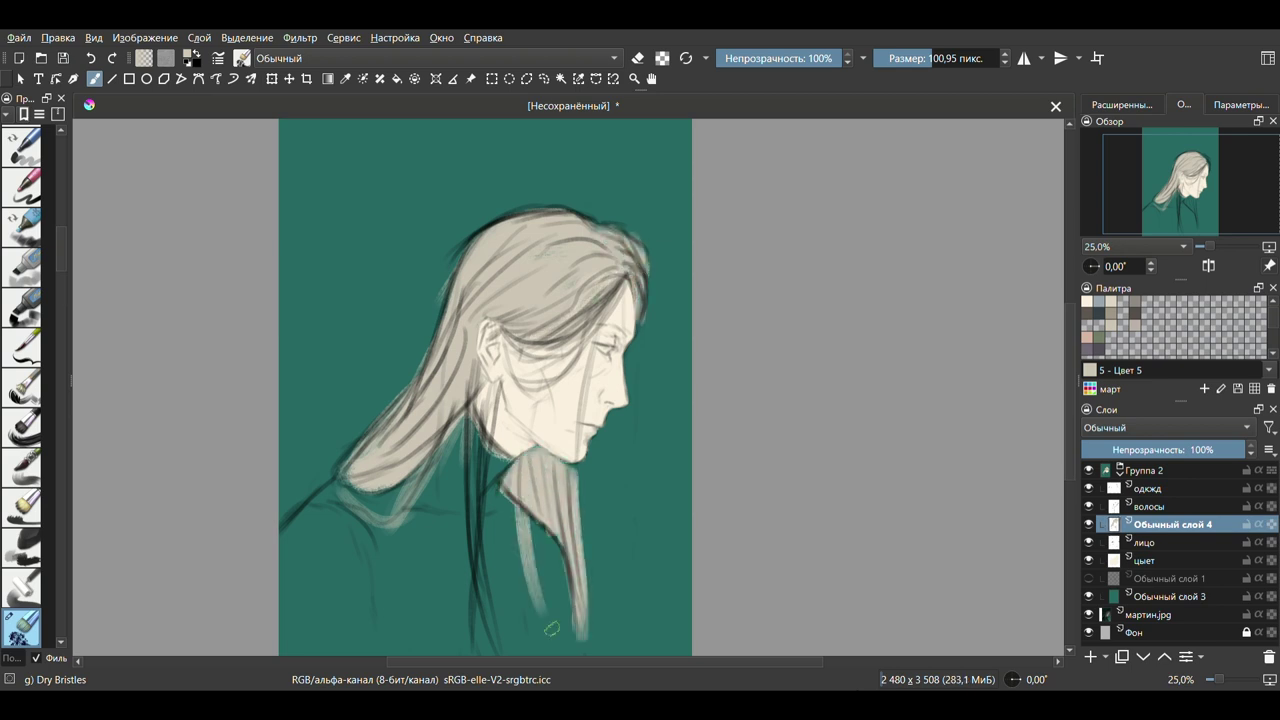
Paint the long strands hanging from behind the ear and neck, switching to a 60.03 px brush for the edges.
drag(495, 370, 470, 560)
drag(488, 442, 478, 610)
drag(475, 432, 460, 652)
key(bracketleft)
key(bracketleft)
drag(440, 445, 398, 515)
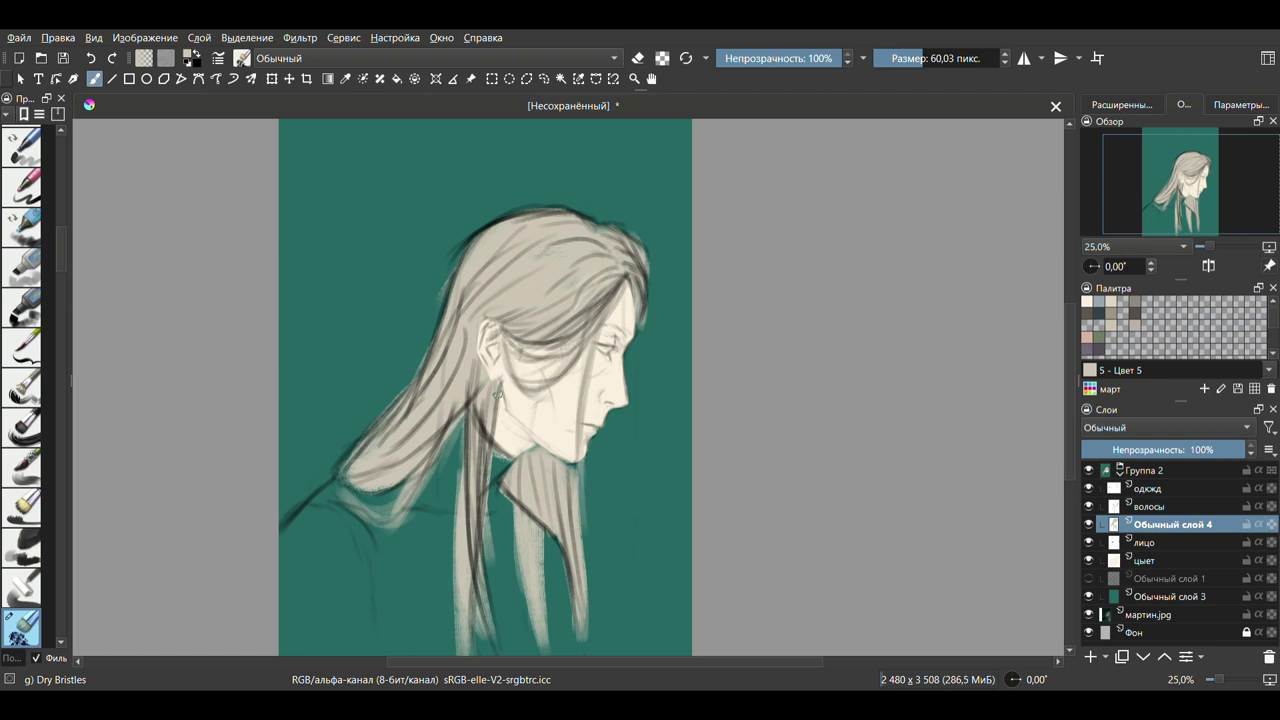
drag(580, 462, 576, 584)
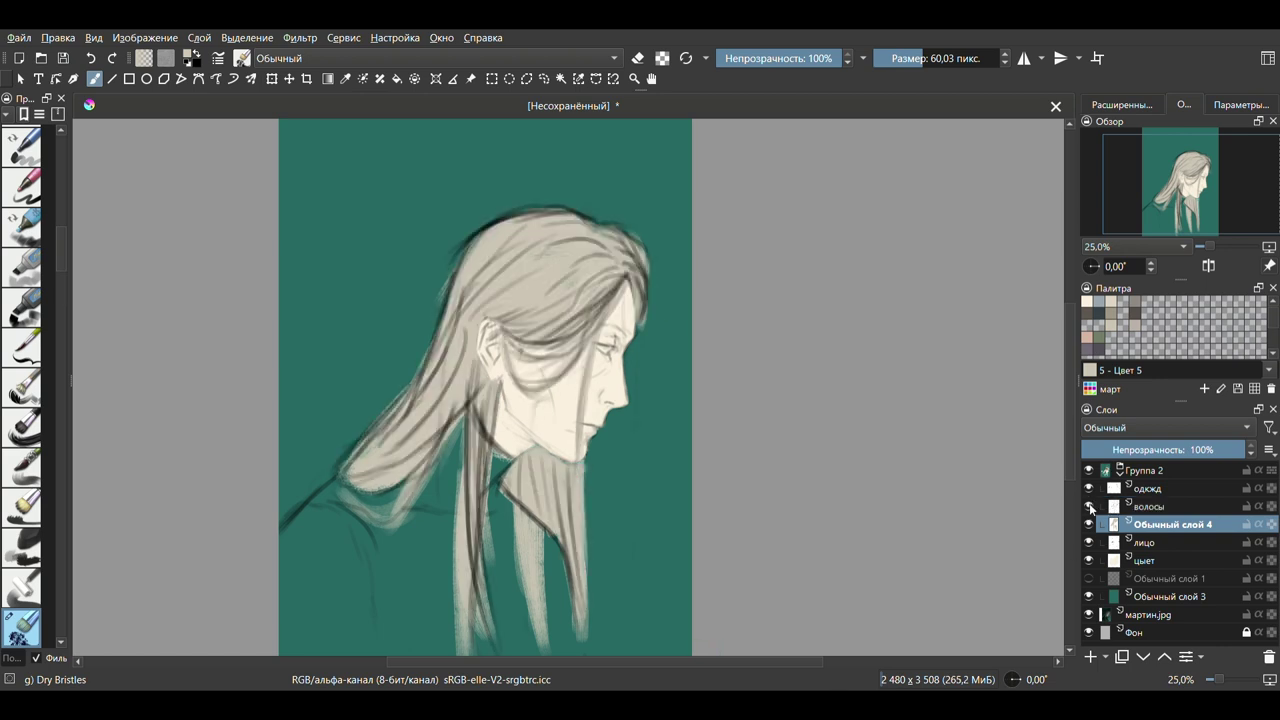
Reshape the front edge of the hair above the forehead, trimming it with the eraser.
click(1089, 506)
key(m)
key(ctrl+bracketright)
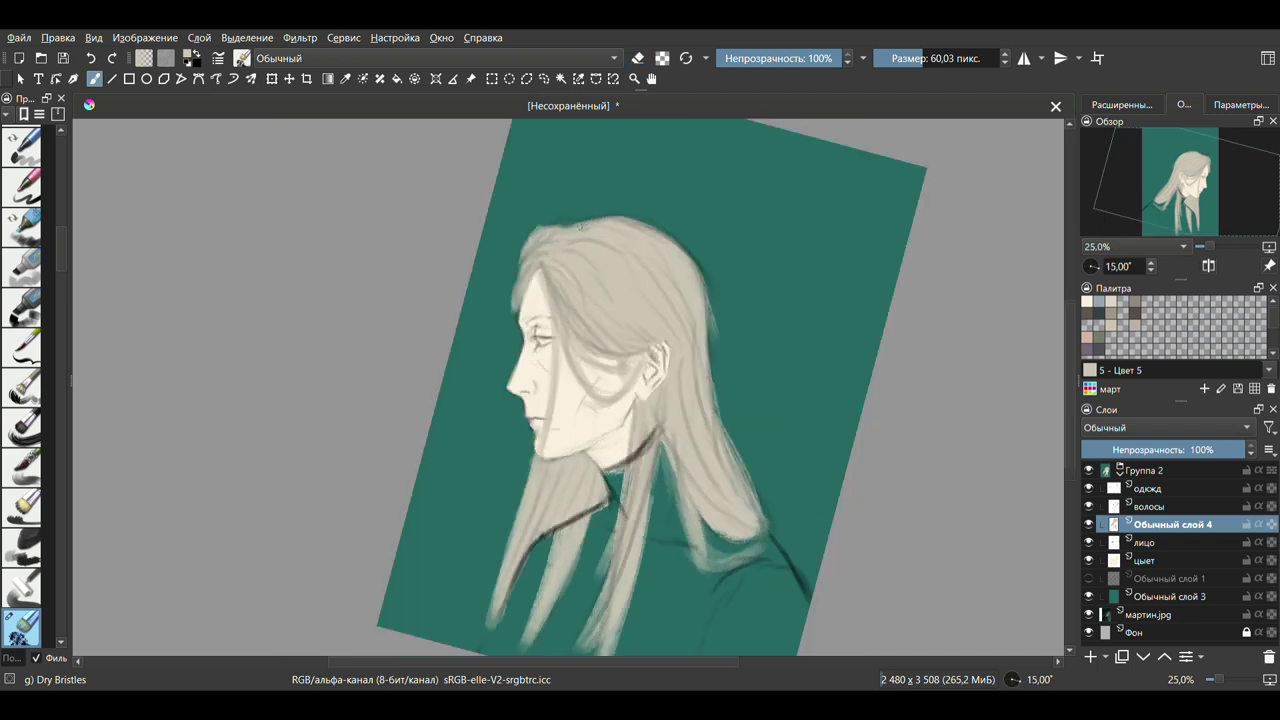
key(e)
drag(545, 226, 506, 336)
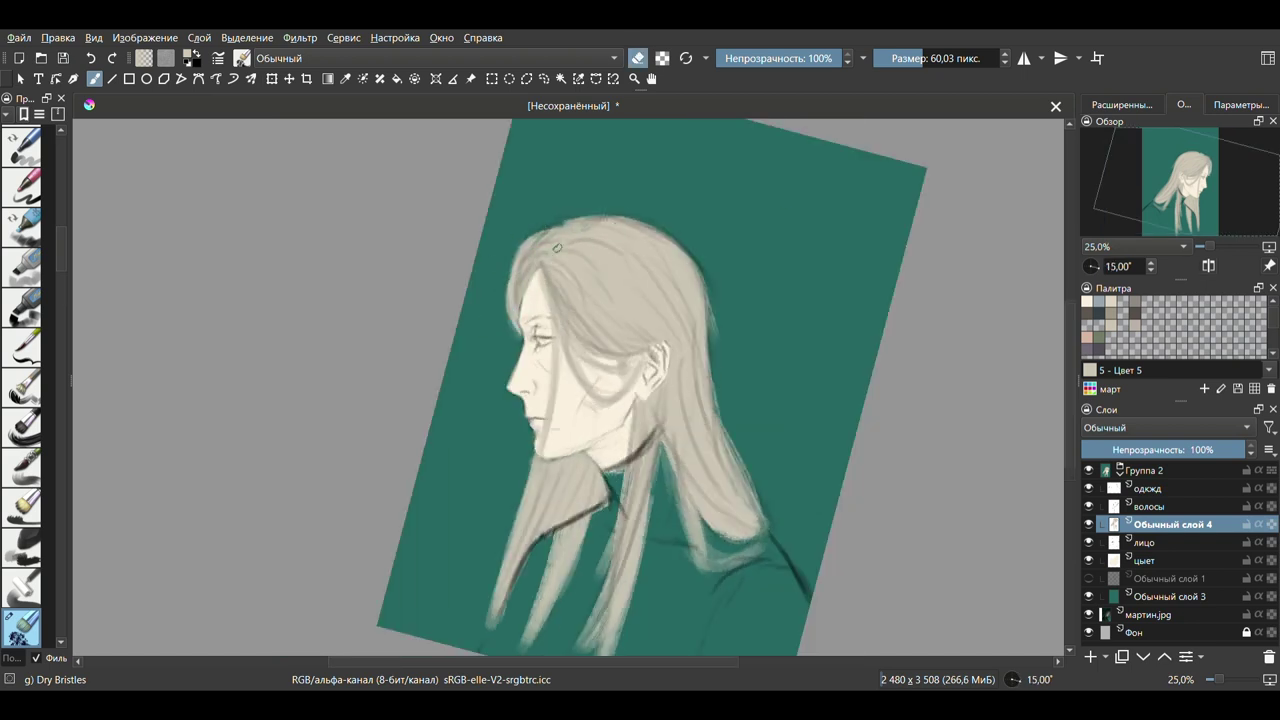
key(e)
Extend the beige hair along the back of the head to the shoulder and thicken the hanging strands below the neck.
mouse_move(560, 228)
mouse_down()
mouse_move(672, 222)
mouse_move(716, 340)
mouse_up()
drag(708, 300, 750, 488)
drag(712, 345, 770, 522)
mouse_move(704, 480)
mouse_down()
mouse_move(778, 550)
mouse_move(738, 420)
mouse_up()
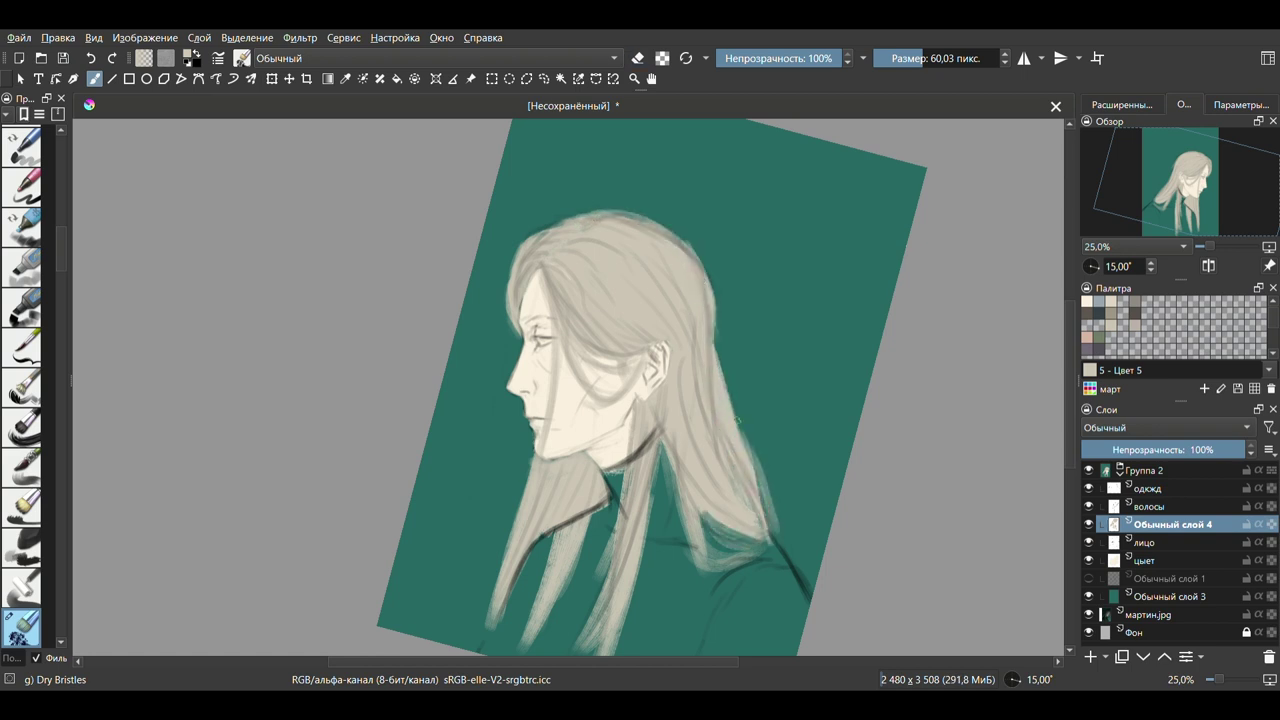
drag(712, 302, 770, 525)
drag(700, 460, 760, 575)
drag(668, 440, 755, 580)
drag(735, 485, 778, 548)
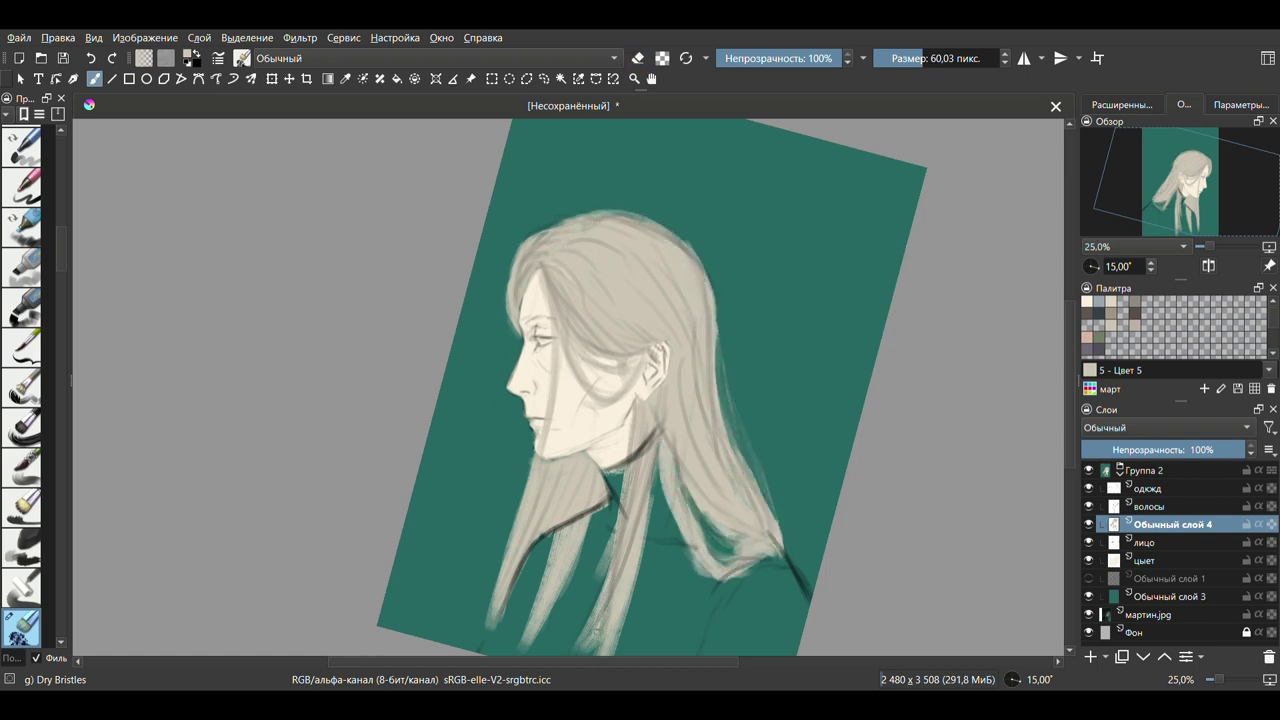
drag(614, 490, 598, 584)
Erase the hair colour covering the ear and set the brush size to 26.02 px.
key(e)
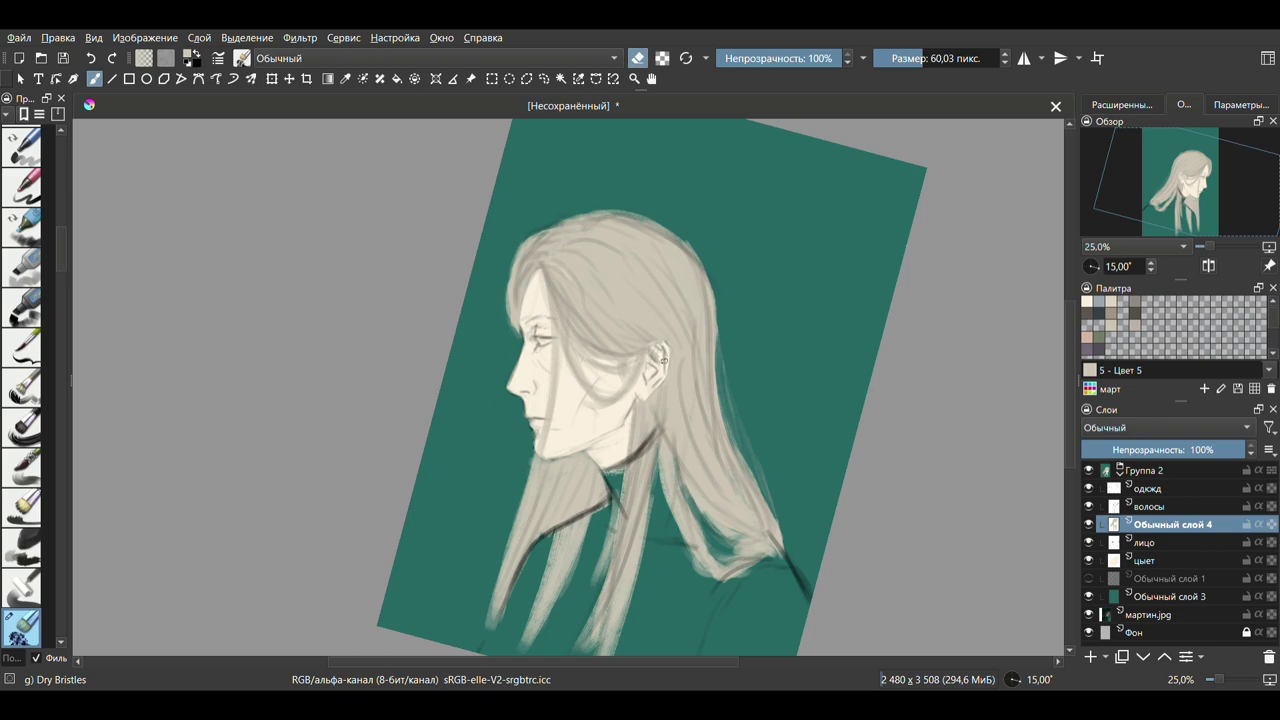
key(plus)
key(plus)
key(plus)
mouse_move(810, 262)
mouse_down()
mouse_move(770, 345)
mouse_move(754, 317)
mouse_up()
key(e)
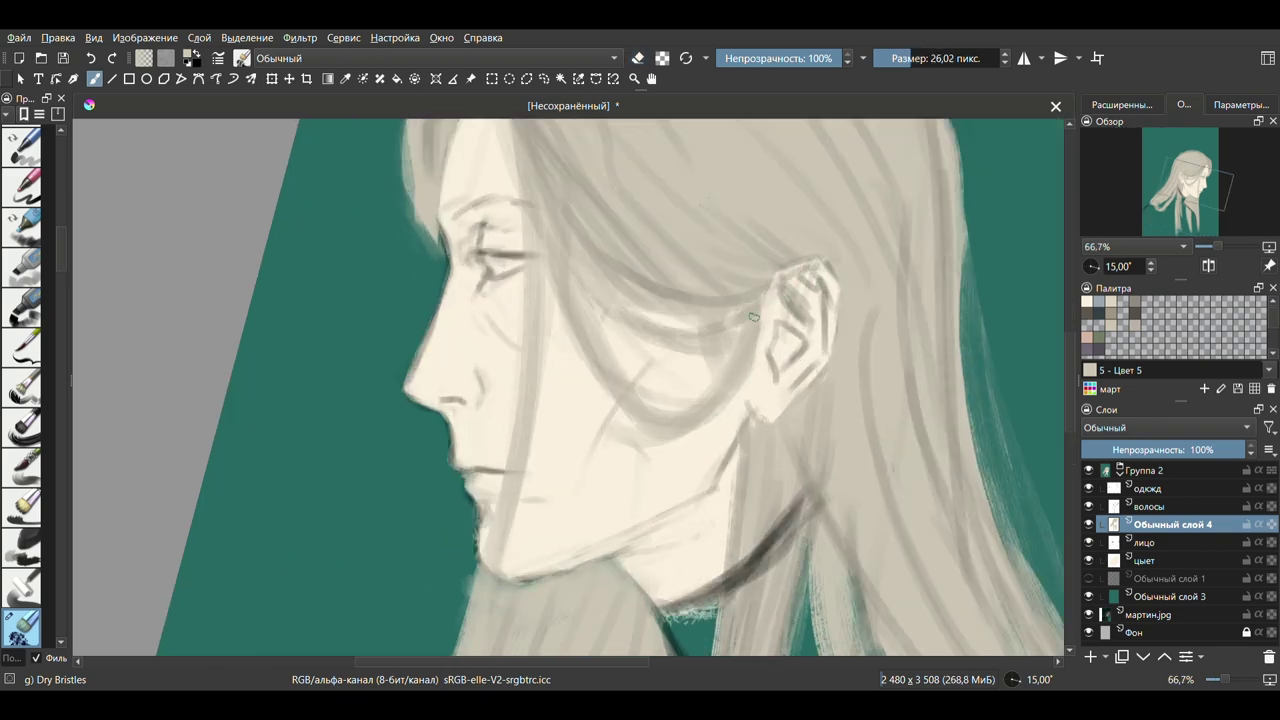
Paint thin beige strands curving from the temple across the cheek.
drag(635, 295, 595, 372)
drag(700, 270, 585, 410)
key(minus)
key(minus)
key(minus)
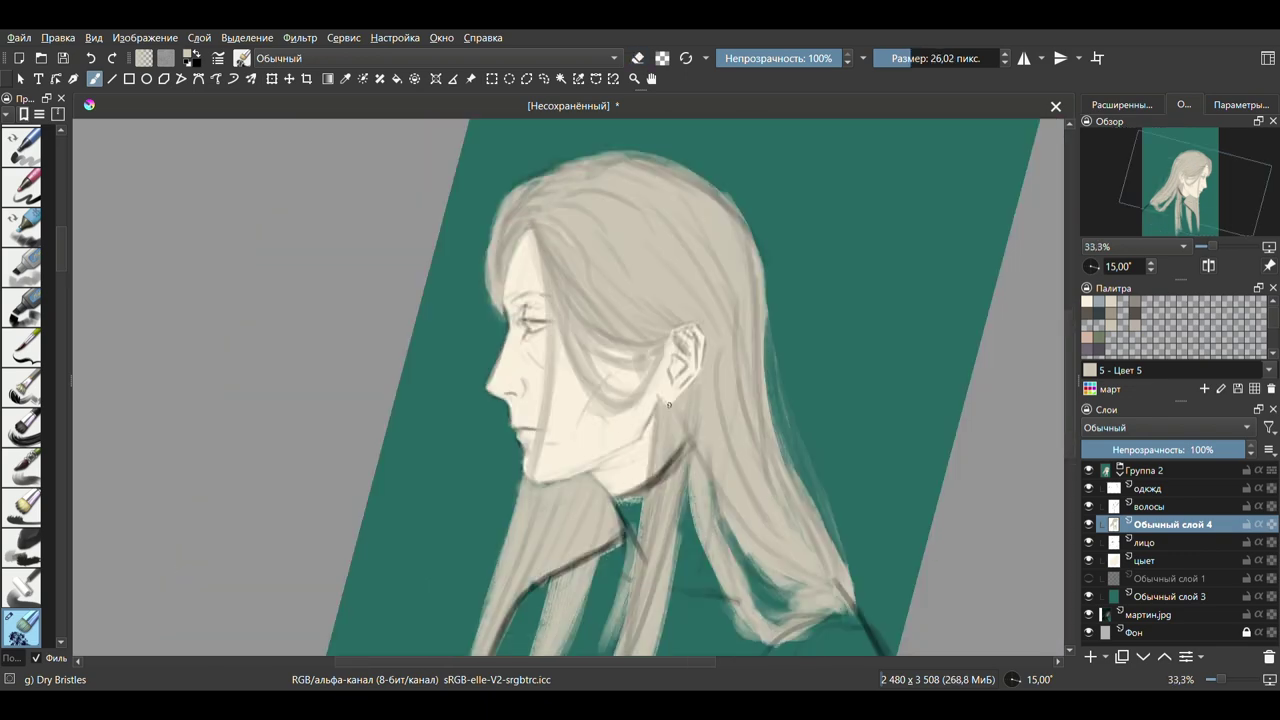
Refine the hanging strands and hair ends around the neck and shoulder with 26.02 px brush and eraser strokes.
key(ctrl+bracketleft)
key(ctrl+bracketleft)
mouse_move(520, 395)
mouse_down()
mouse_move(460, 525)
mouse_move(430, 535)
mouse_move(418, 520)
mouse_move(590, 620)
mouse_up()
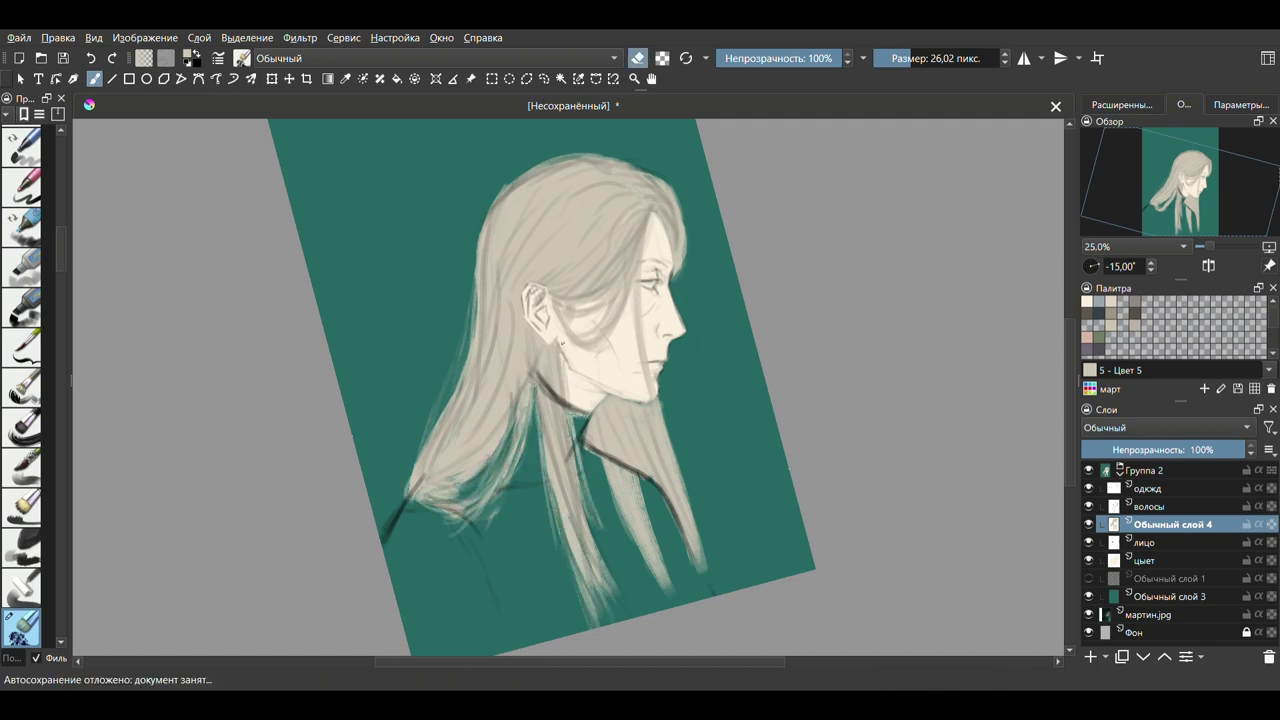
key(minus)
key(ctrl+bracketright)
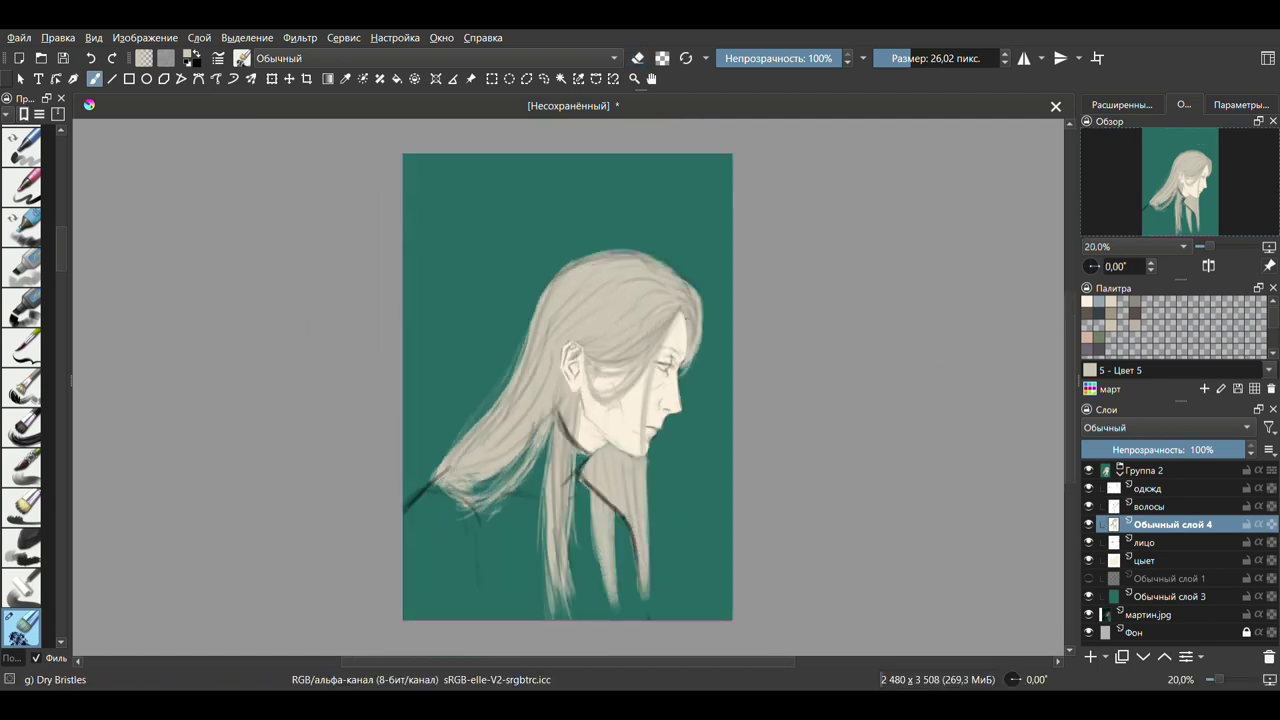
Add a new clothing layer, choose the dark palette colour 6, and place the layer below "цыет".
key(Insert)
click(1121, 104)
click(1099, 313)
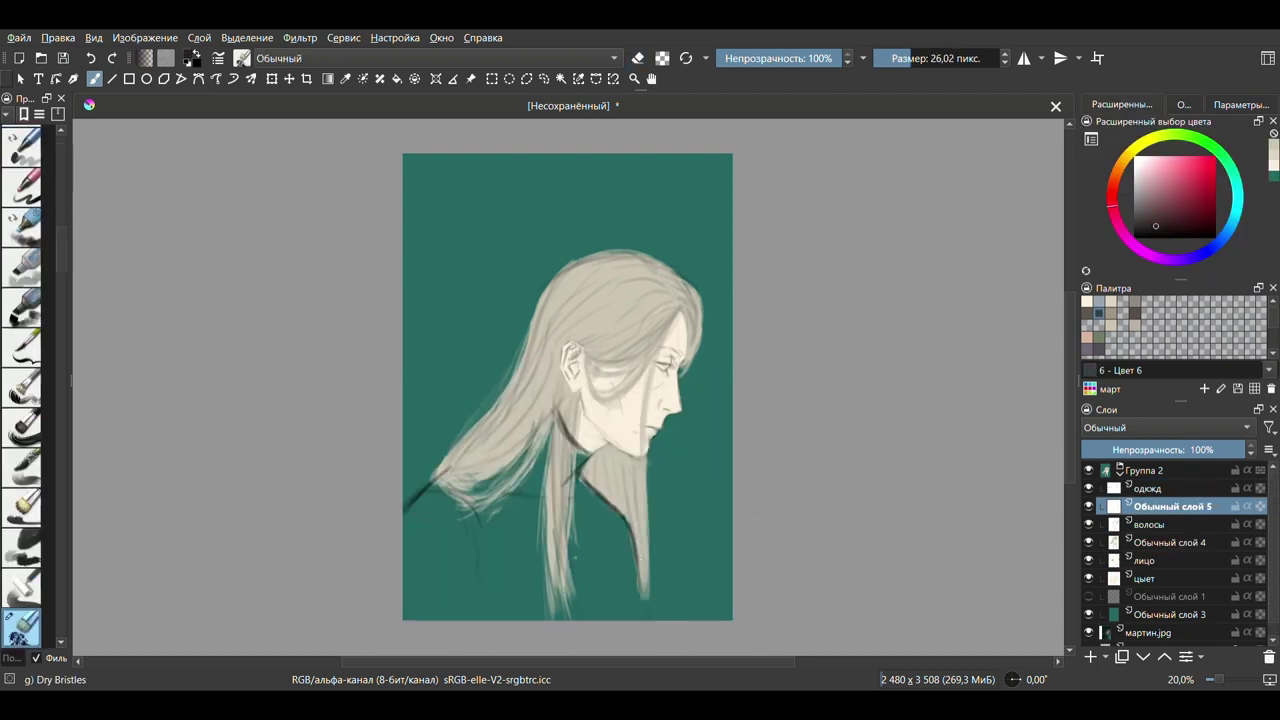
key(ctrl+Page_Down)
key(ctrl+Page_Down)
key(ctrl+Page_Down)
key(ctrl+Page_Down)
Paint the shoulders and torso as a flat dark silhouette with a 310.64 px brush.
drag(500, 440, 420, 600)
drag(460, 470, 540, 610)
drag(570, 470, 533, 607)
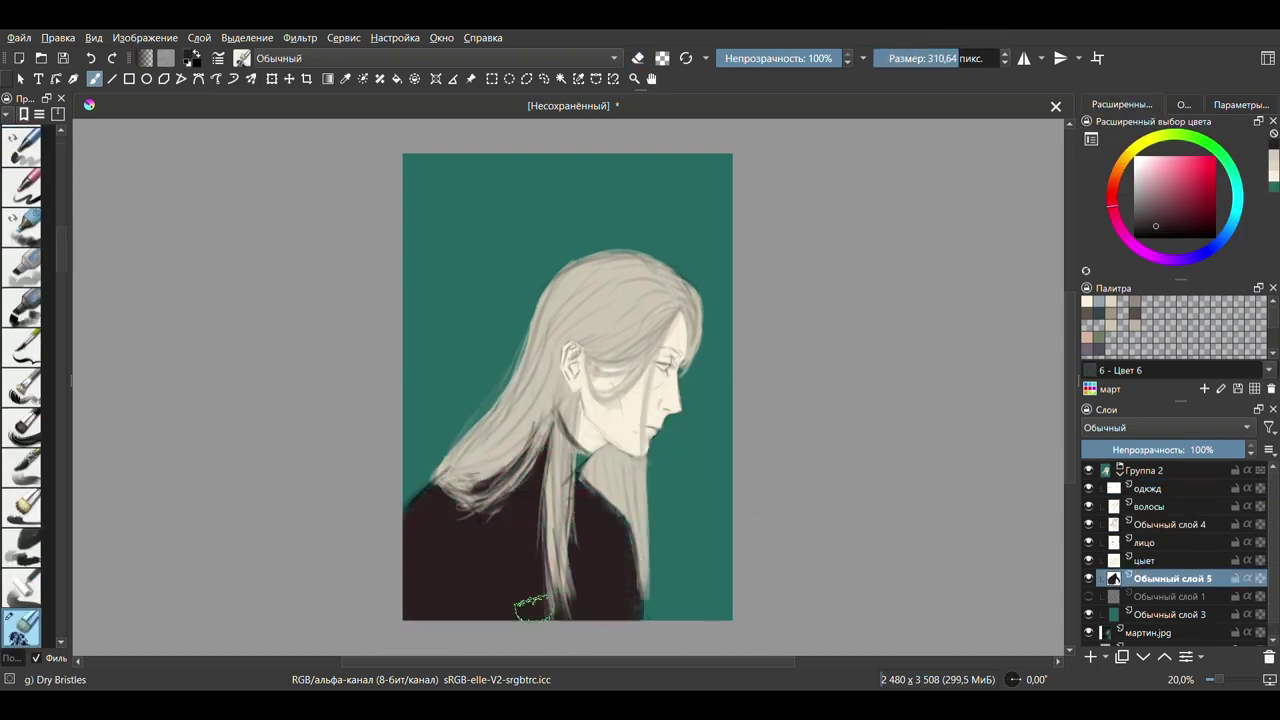
Hide the beige hair layer and trim the base of the neck on "цыет" with a 157.19 px eraser.
key(bracketleft)
key(bracketleft)
key(bracketleft)
key(Page_Up)
key(e)
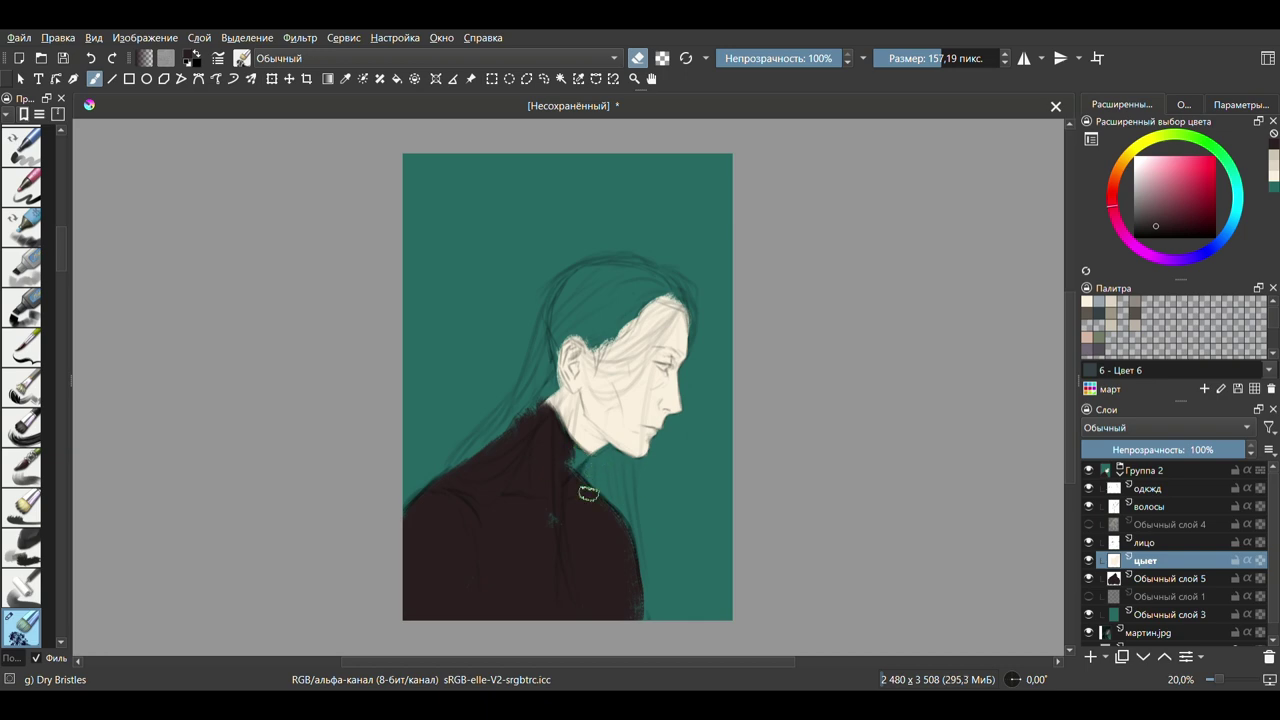
key(Page_Up)
key(Page_Up)
key(Page_Up)
key(e)
scroll(584, 489, up, 3)
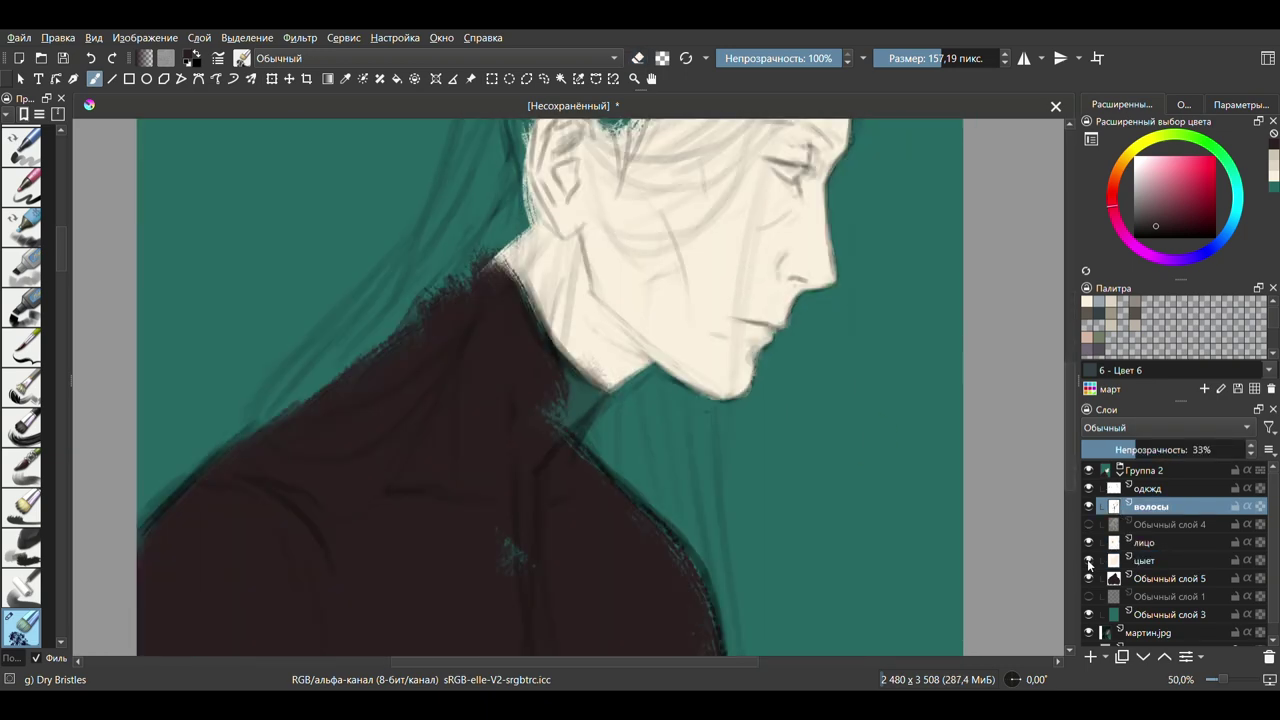
Fill the gaps in the dark collar and chest on "Обычный слой 5" with a 67.63 px brush.
key(Page_Up)
key(Page_Down)
key(Page_Down)
key(Page_Down)
key(Page_Down)
key(Page_Down)
click(930, 64)
key(bracketright)
key(bracketright)
key(bracketright)
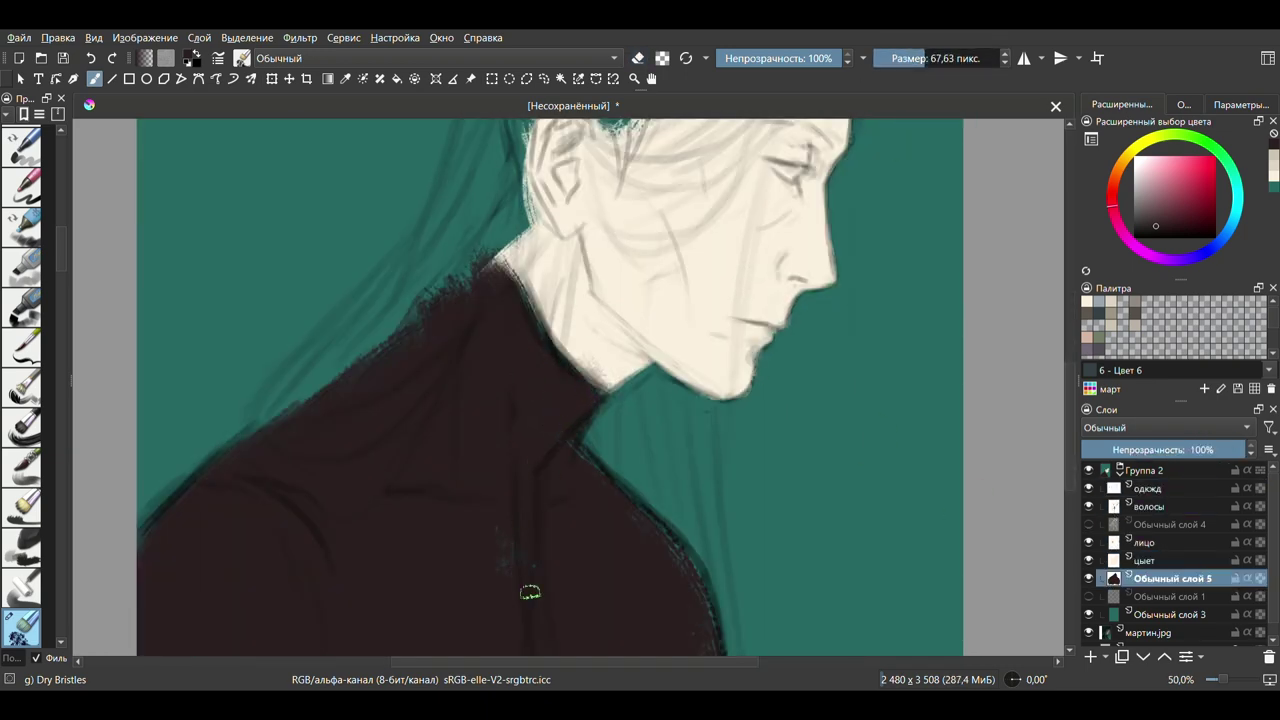
key(2)
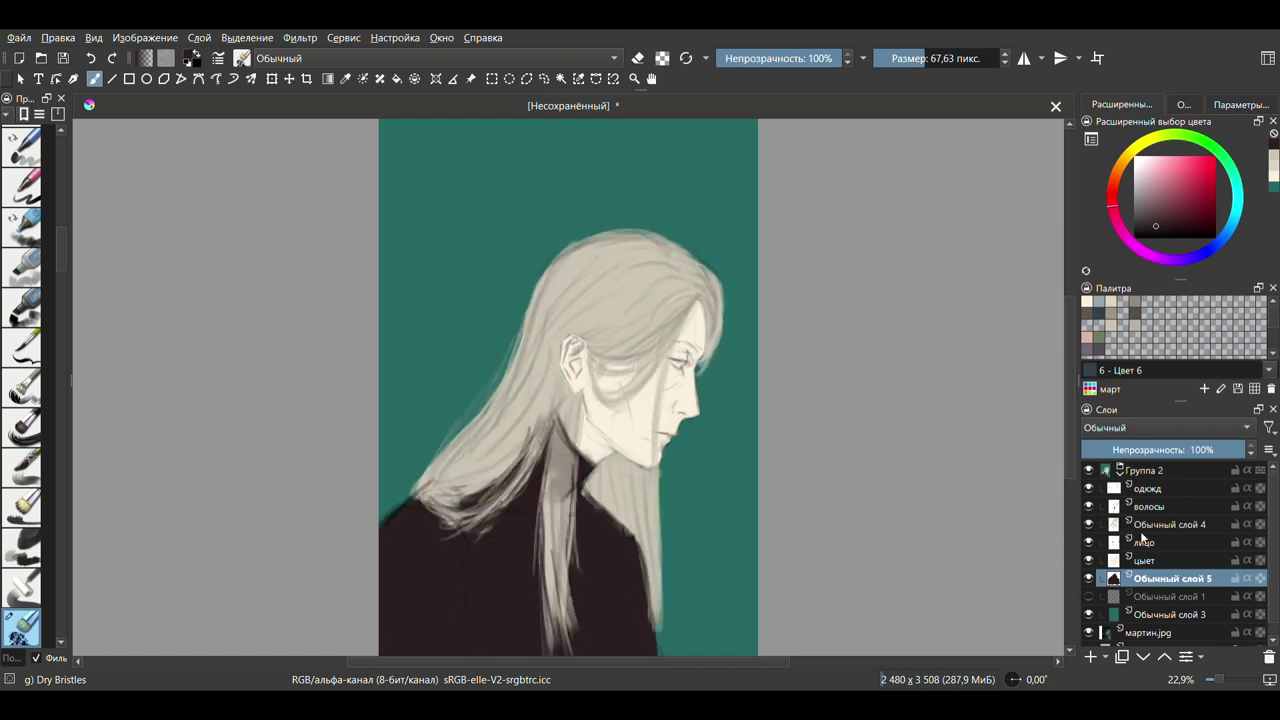
Hide the clothing and hair sketch layers and refine the edge of the beige strand below the chin.
key(e)
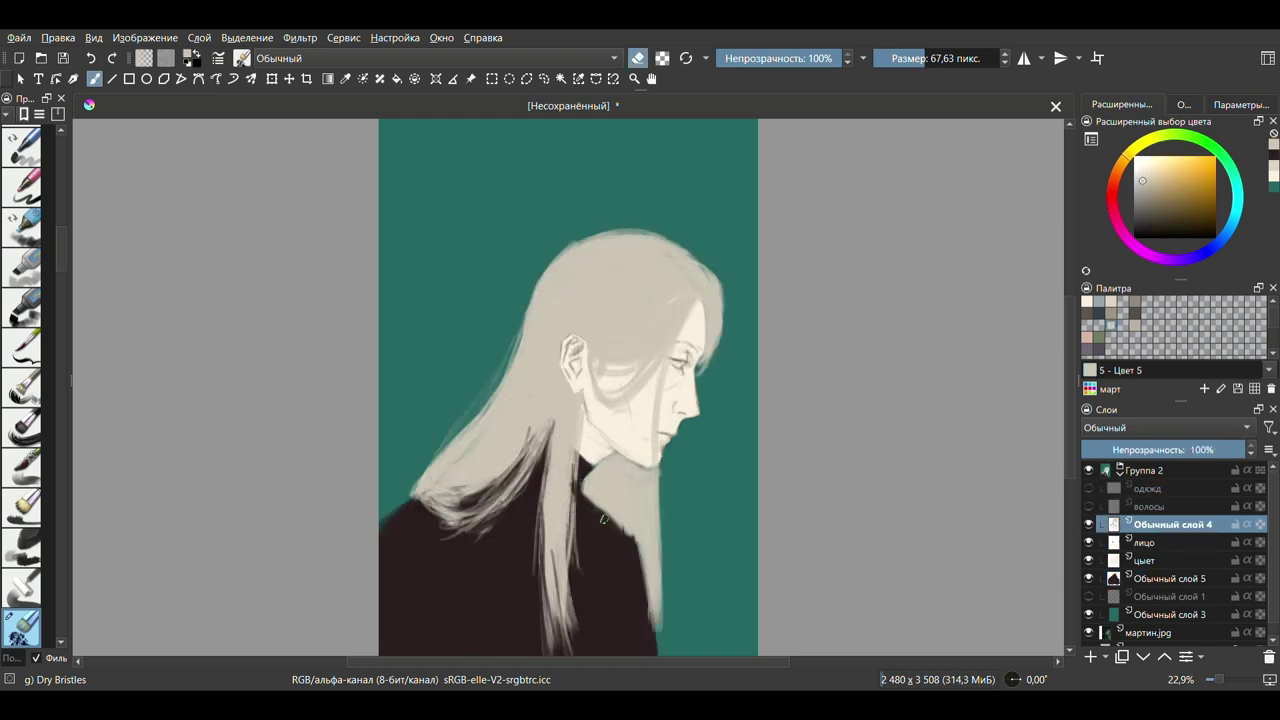
key(e)
ctrl+click(590, 459)
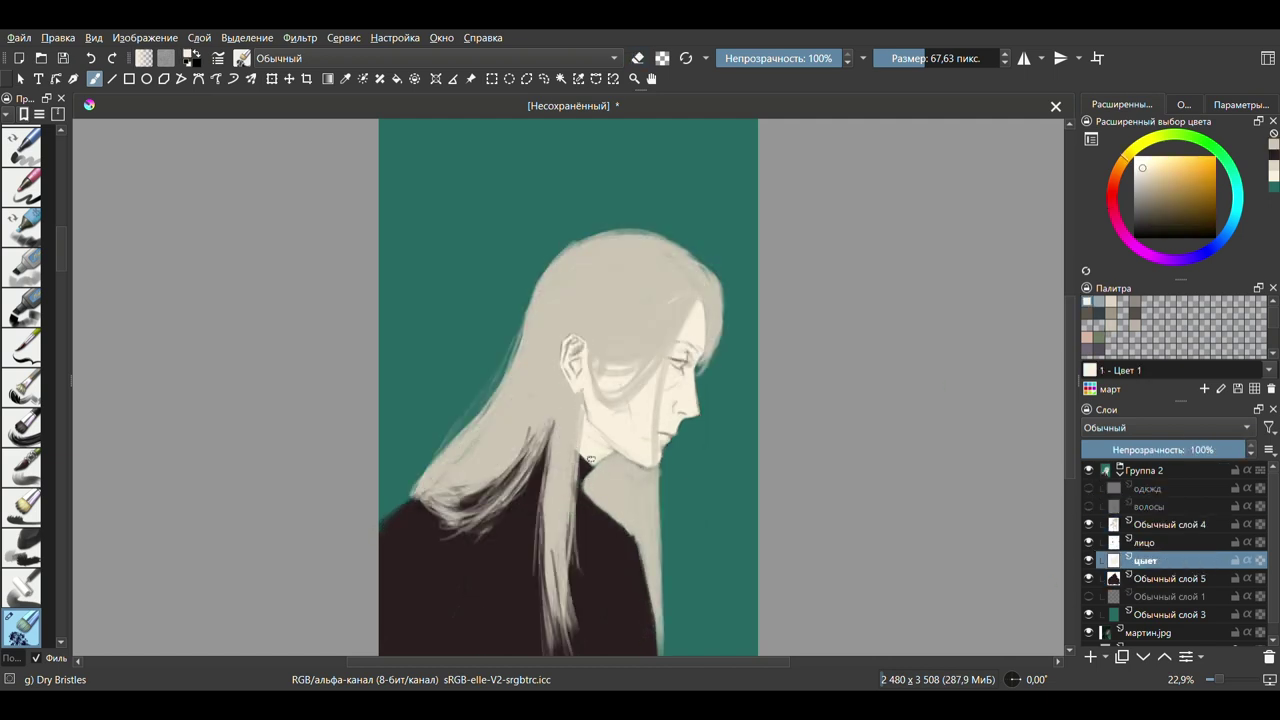
Clean up the borders between the front hair, neck and collar with sampled base colours and a 30.43 px brush.
ctrl+click(648, 442)
scroll(648, 442, up, 6)
key([)
key([)
key([)
key([)
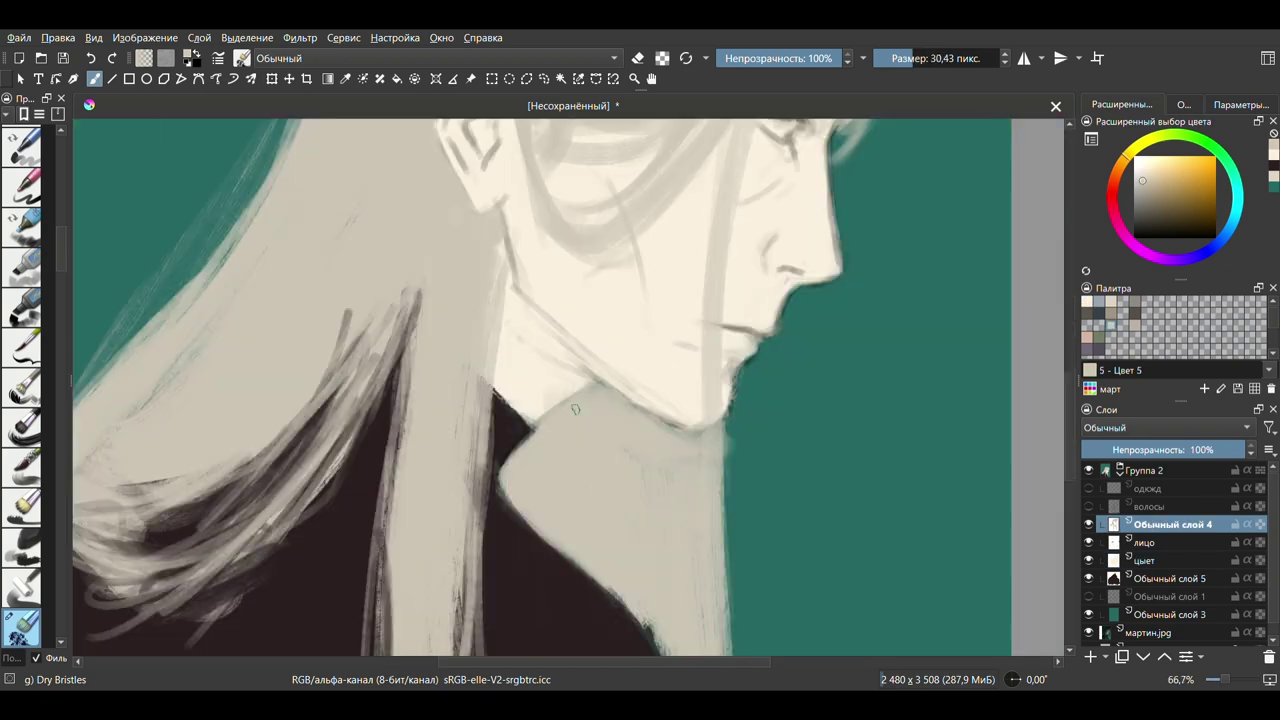
ctrl+click(703, 641)
ctrl+click(520, 419)
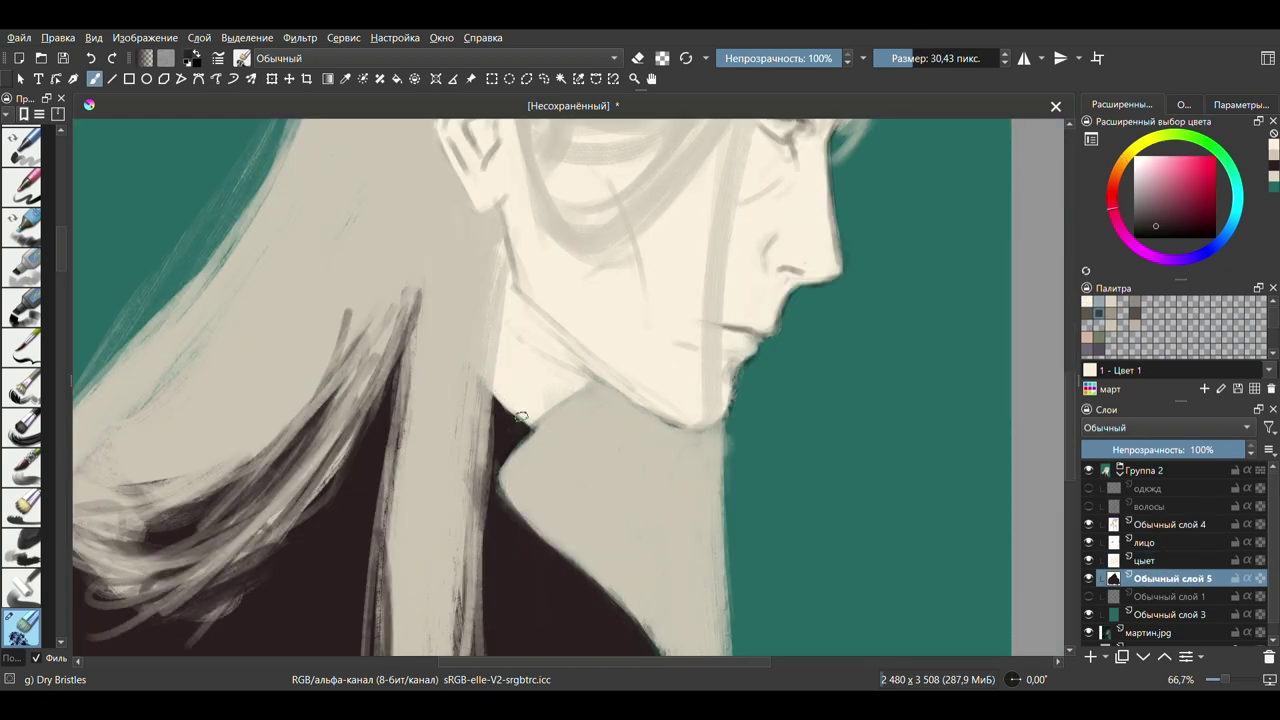
Tidy the strands over the shoulder and collar on "Обычный слой 4" with the eraser.
click(1140, 524)
key(e)
ctrl+click(480, 445)
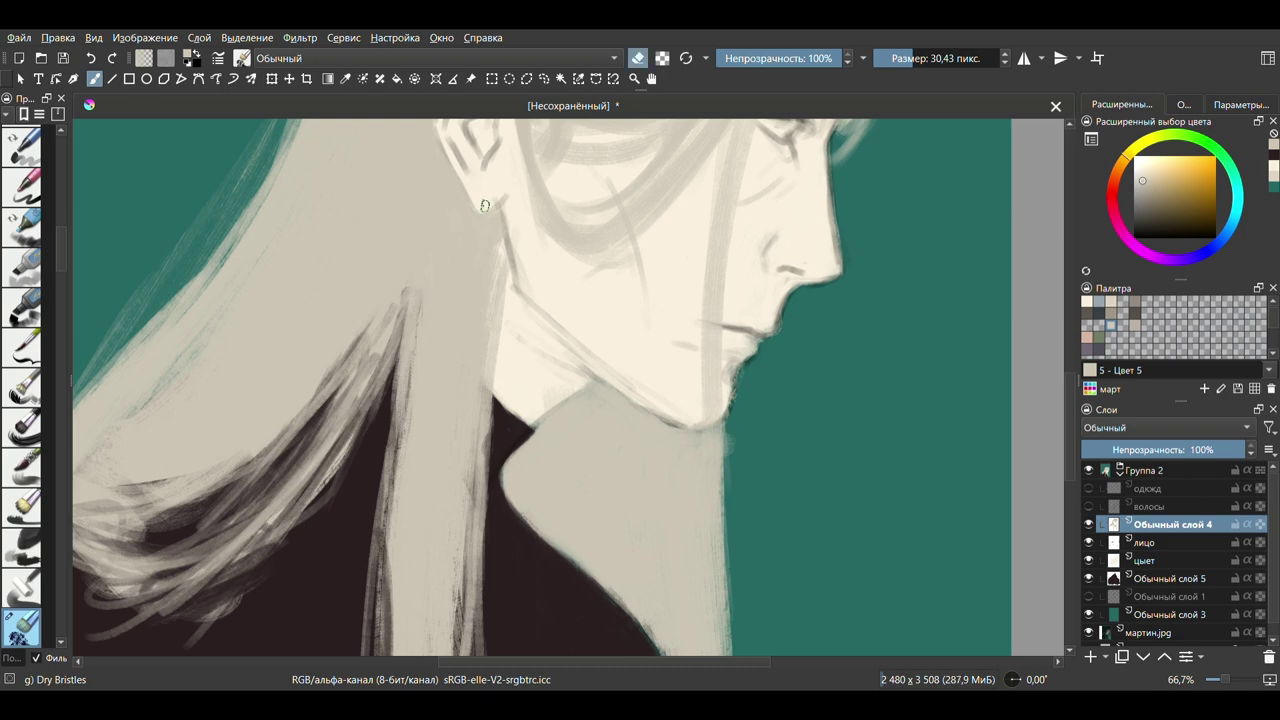
key(m)
key(m)
key(minus)
key(minus)
key(minus)
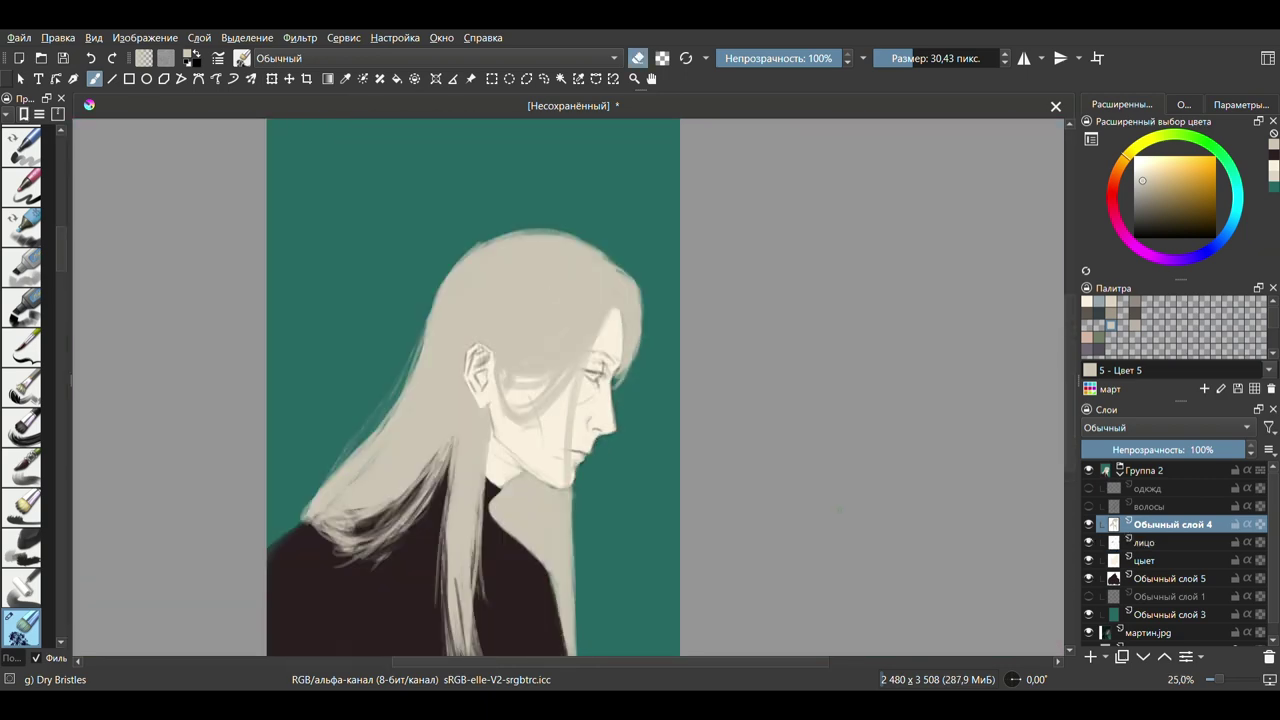
Adjust the hair outline at the crown and forehead on "Группа 2" with a Liquify transform at size 278.25.
click(1136, 594)
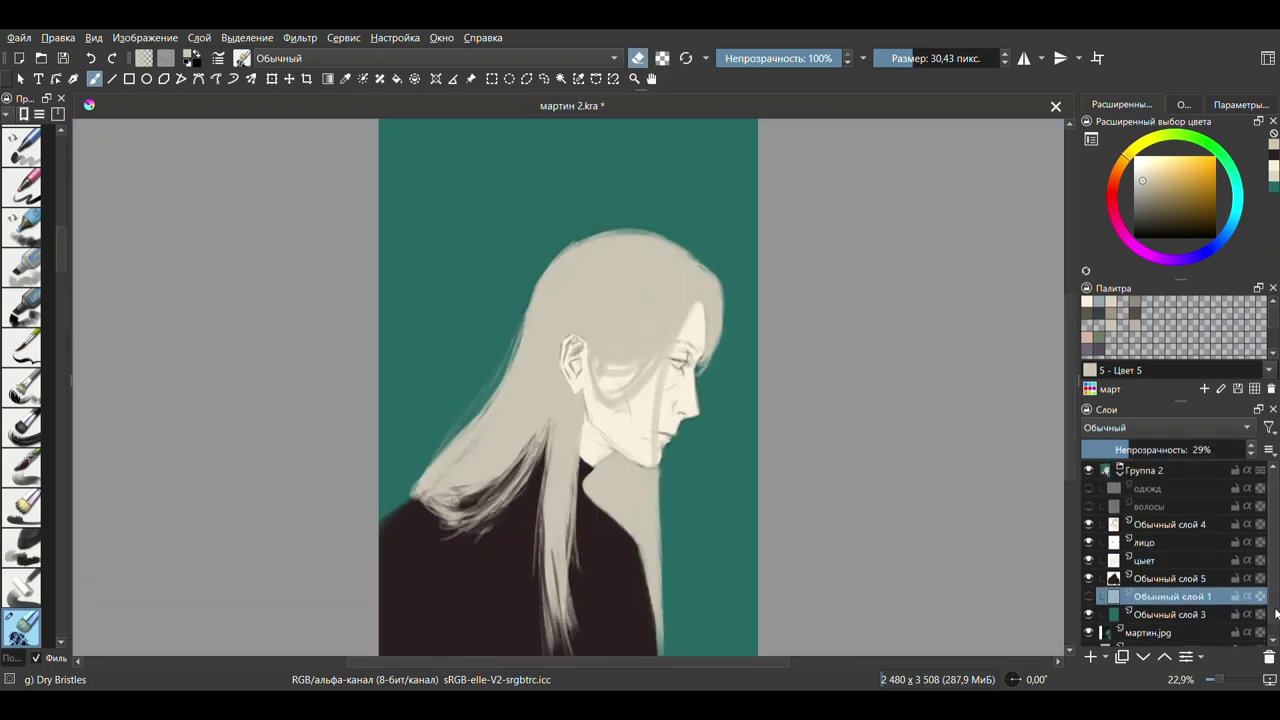
click(1119, 470)
key(ctrl+t)
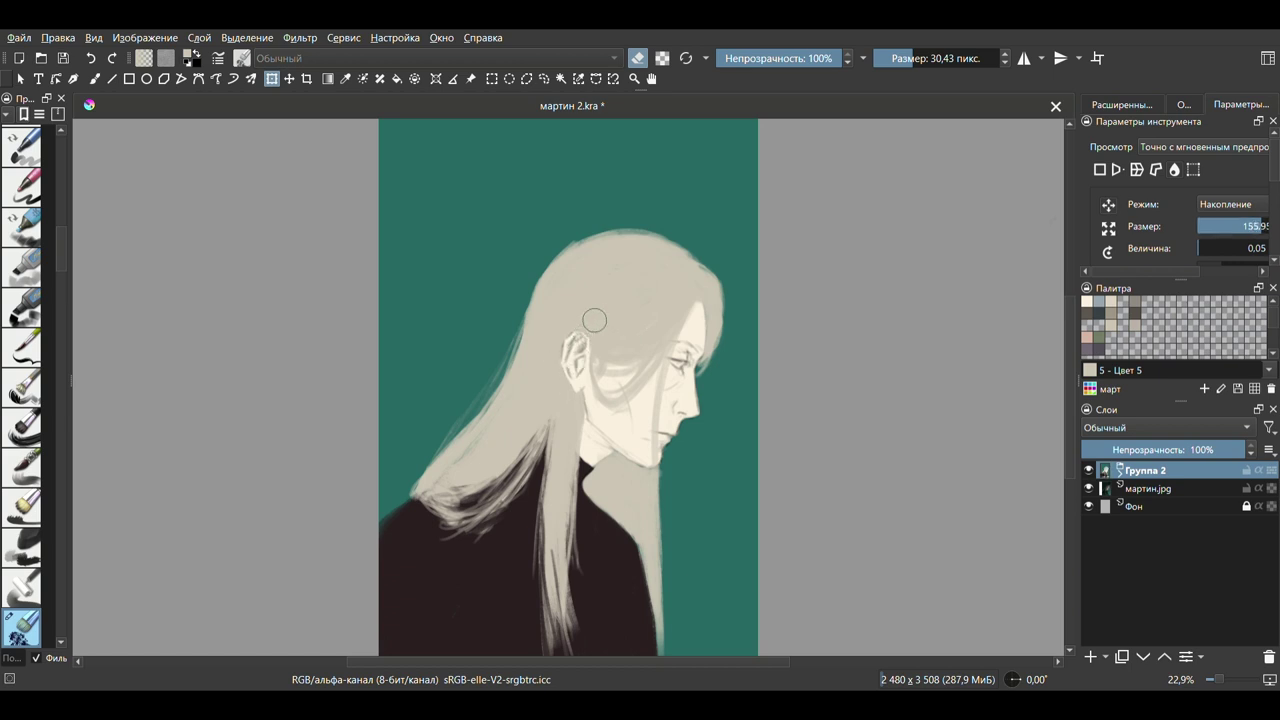
key(bracketleft)
key(bracketleft)
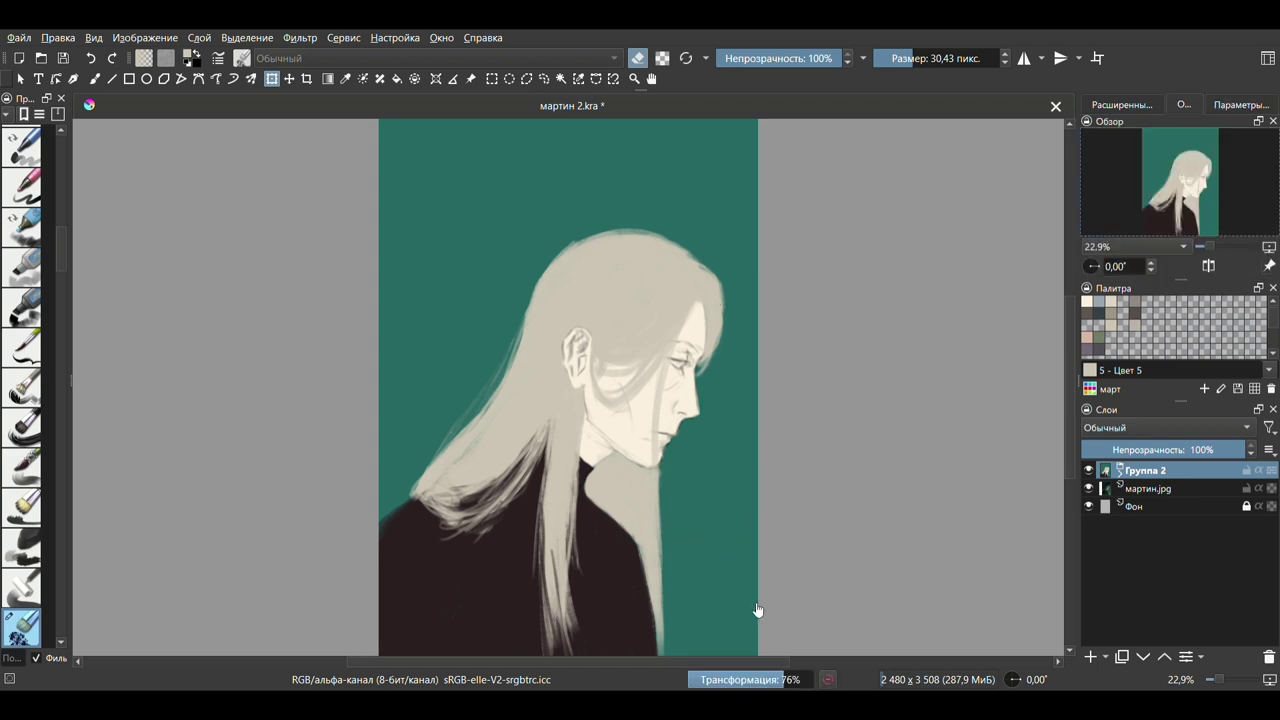
key(bracketright)
key(bracketright)
key(bracketright)
key(bracketright)
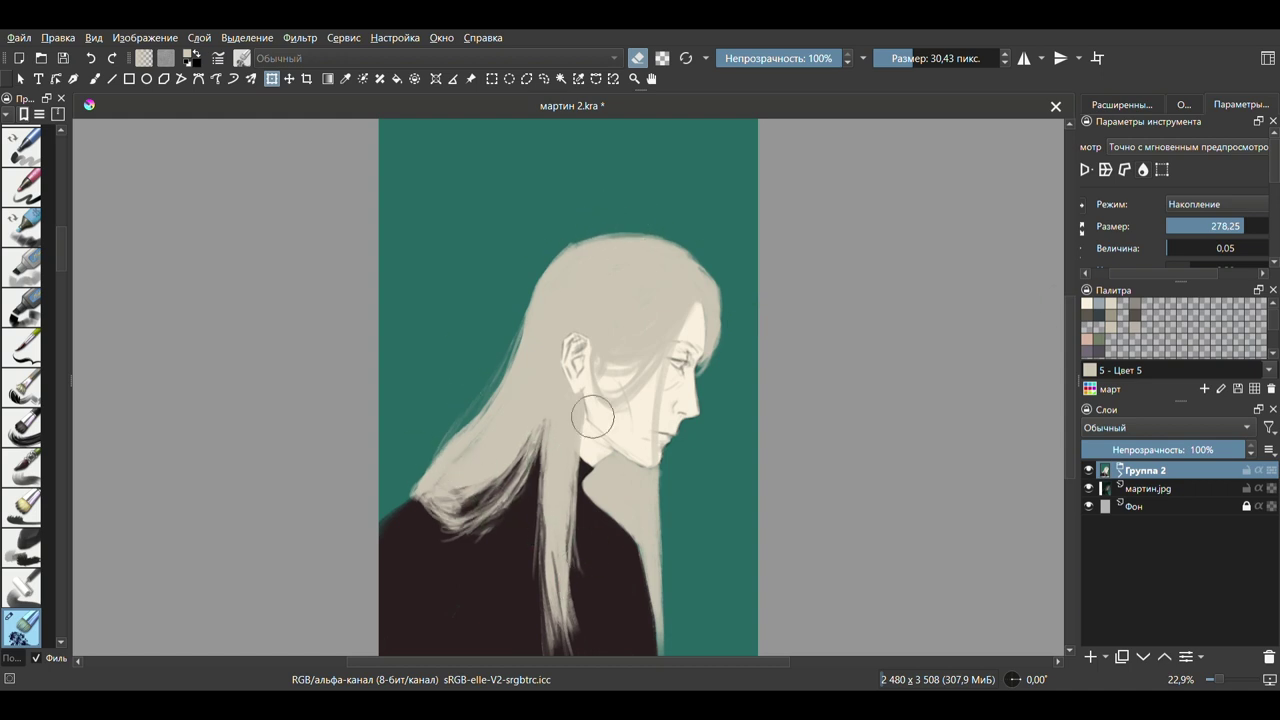
Refine the outlines around the ear and neck with the Liquify transform at size 76.98.
key(plus)
key(plus)
key(plus)
key(bracketleft)
key(bracketleft)
key(bracketleft)
key(bracketleft)
key(bracketleft)
key(bracketleft)
key(bracketright)
key(bracketright)
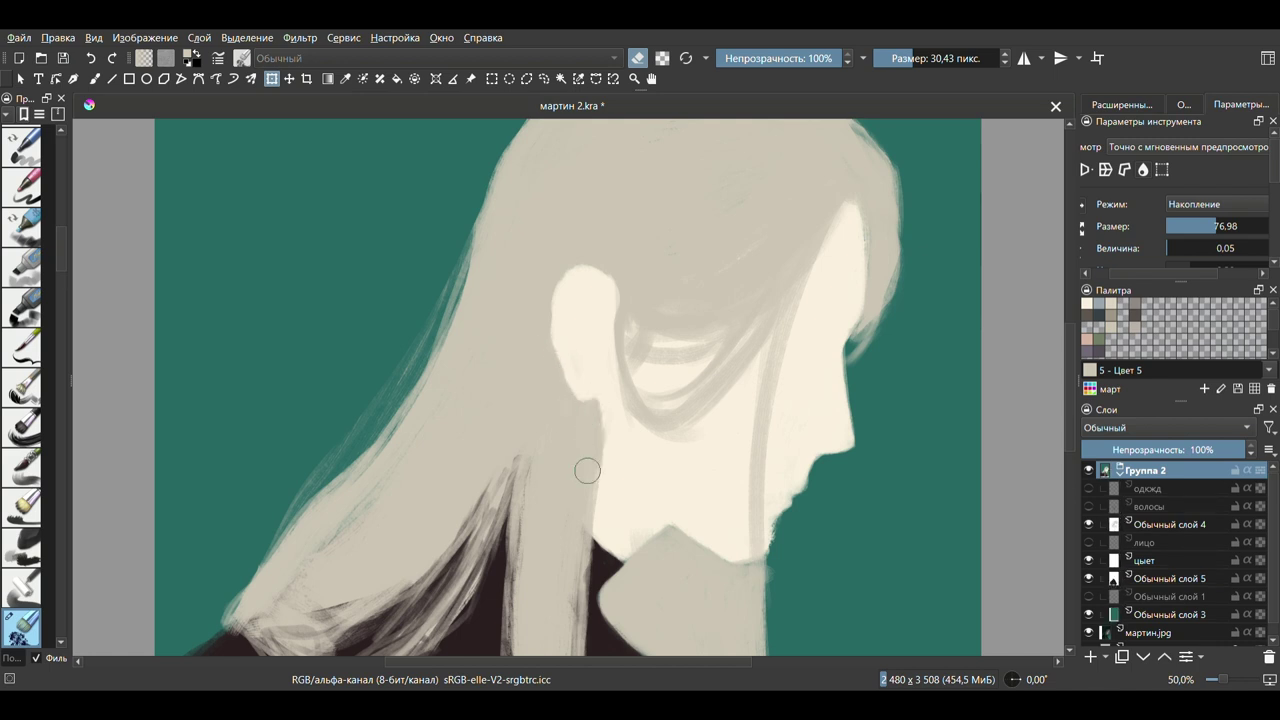
Rename the layer group "март".
key(2)
key(F2)
text(ма)
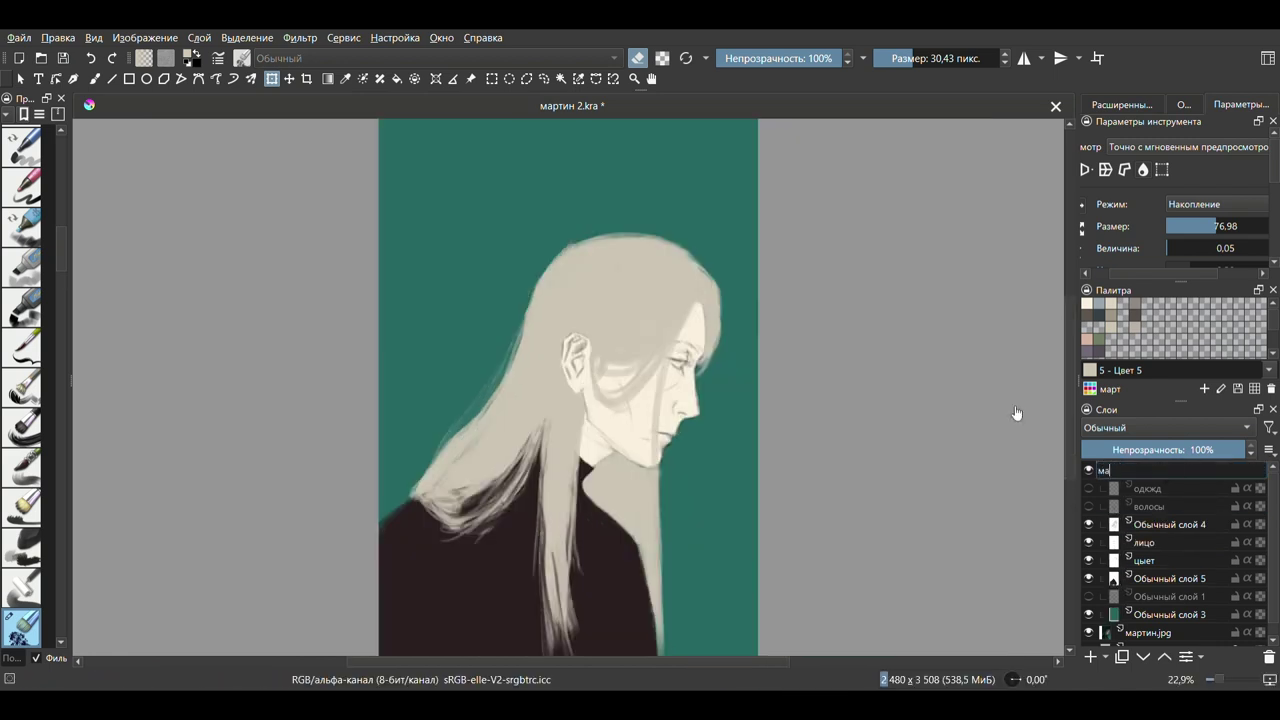
text(рт)
key(Return)
Name the dark clothing layer "одежда" and delete the hidden layers, including "Обычный слой 1".
click(1160, 546)
click(1157, 580)
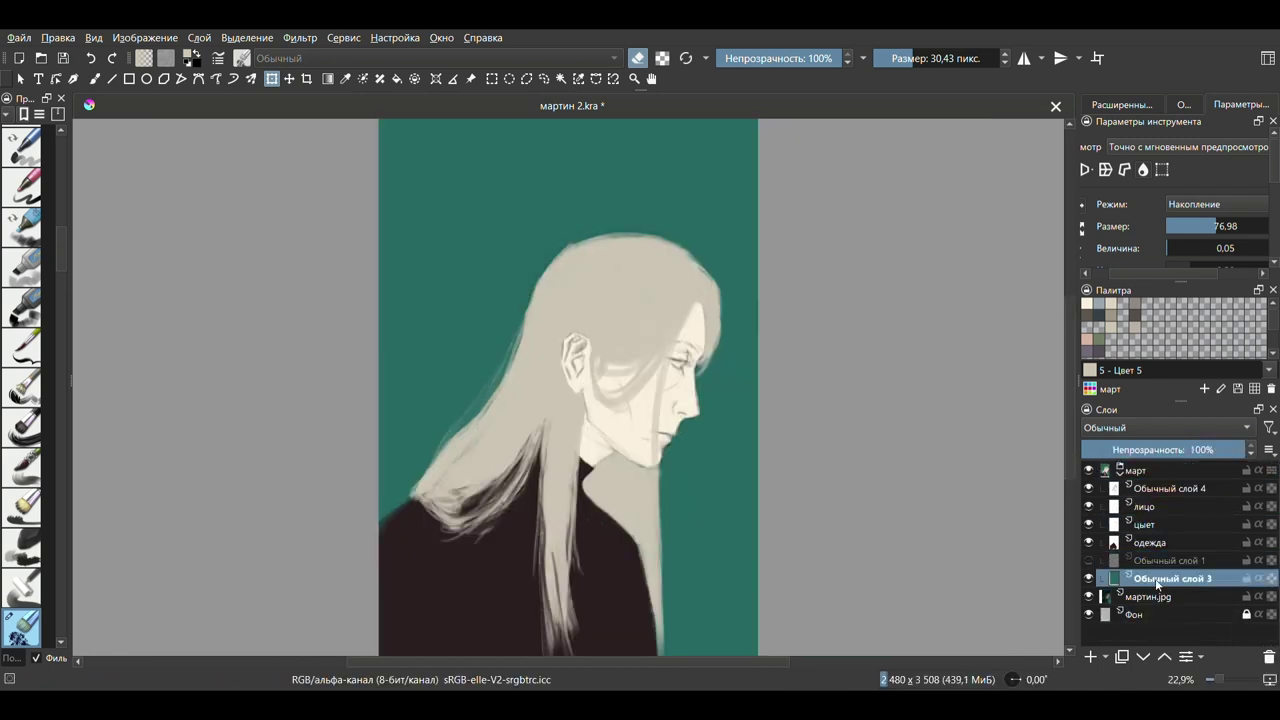
click(1165, 560)
key(shift+Delete)
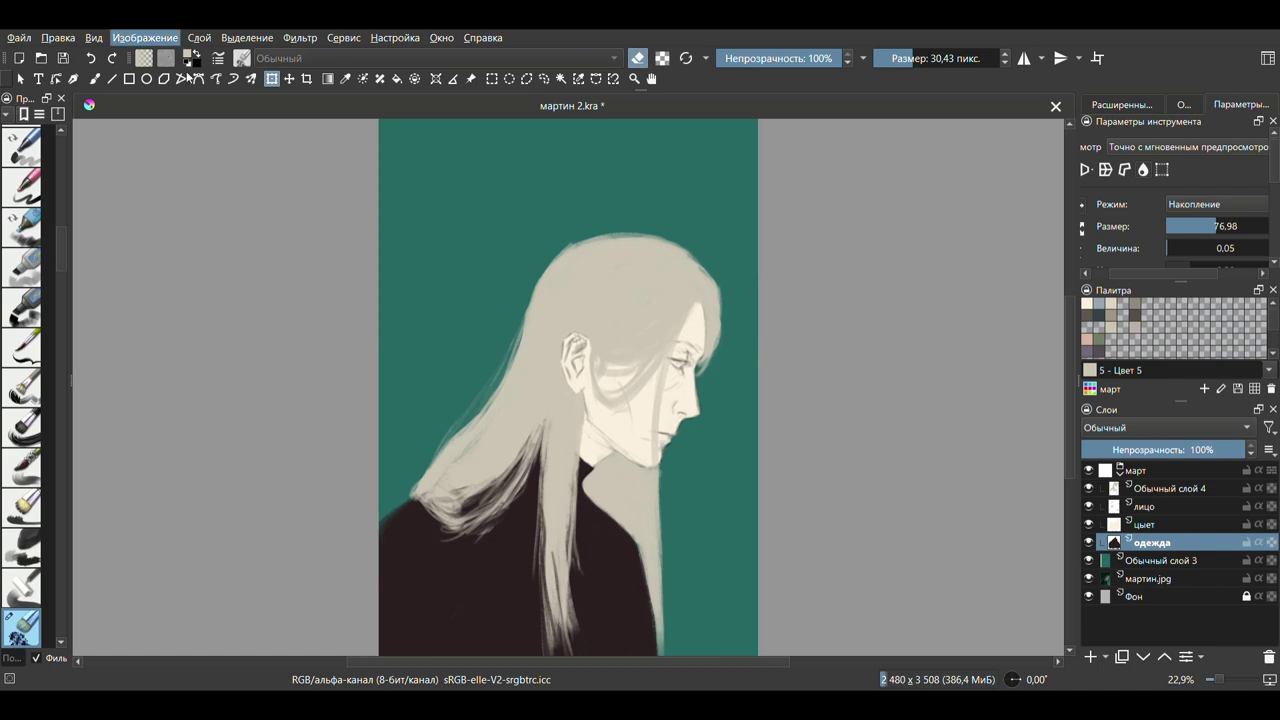
Adjust the face profile on the group "март" with Liquify at size 117.35 and delete the hidden layer "Обычный слой 1".
click(1136, 470)
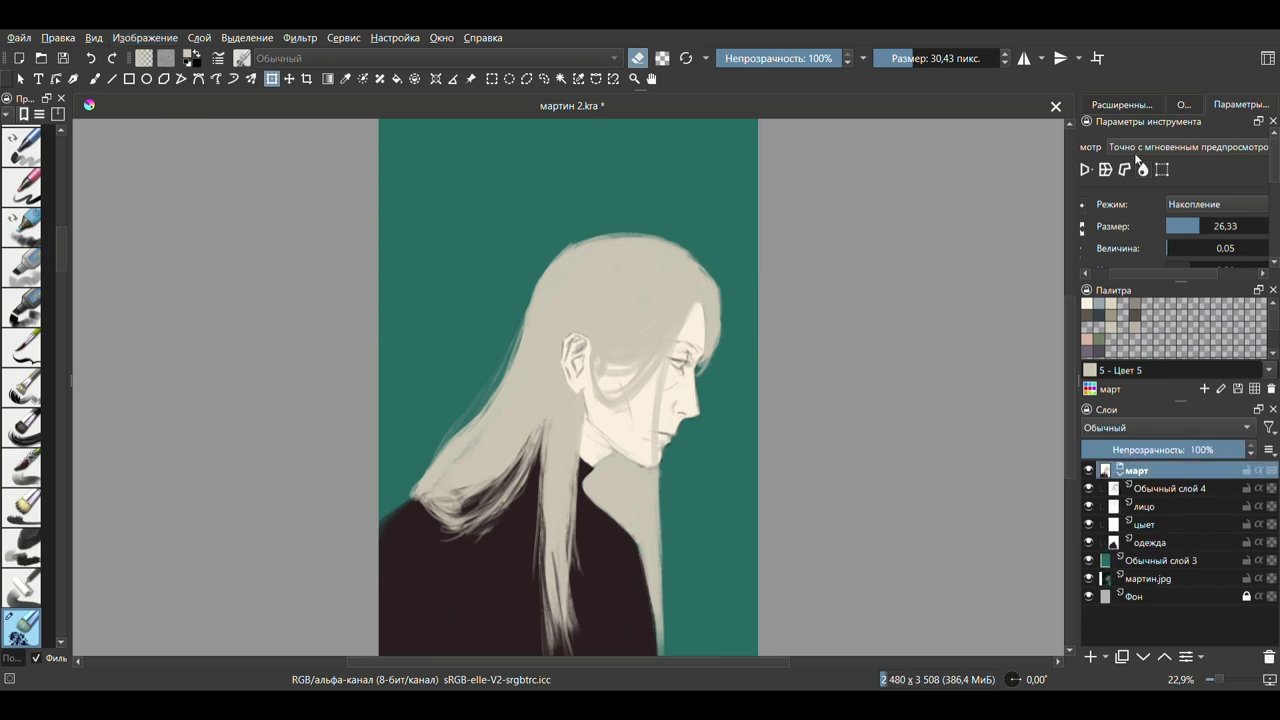
key(4)
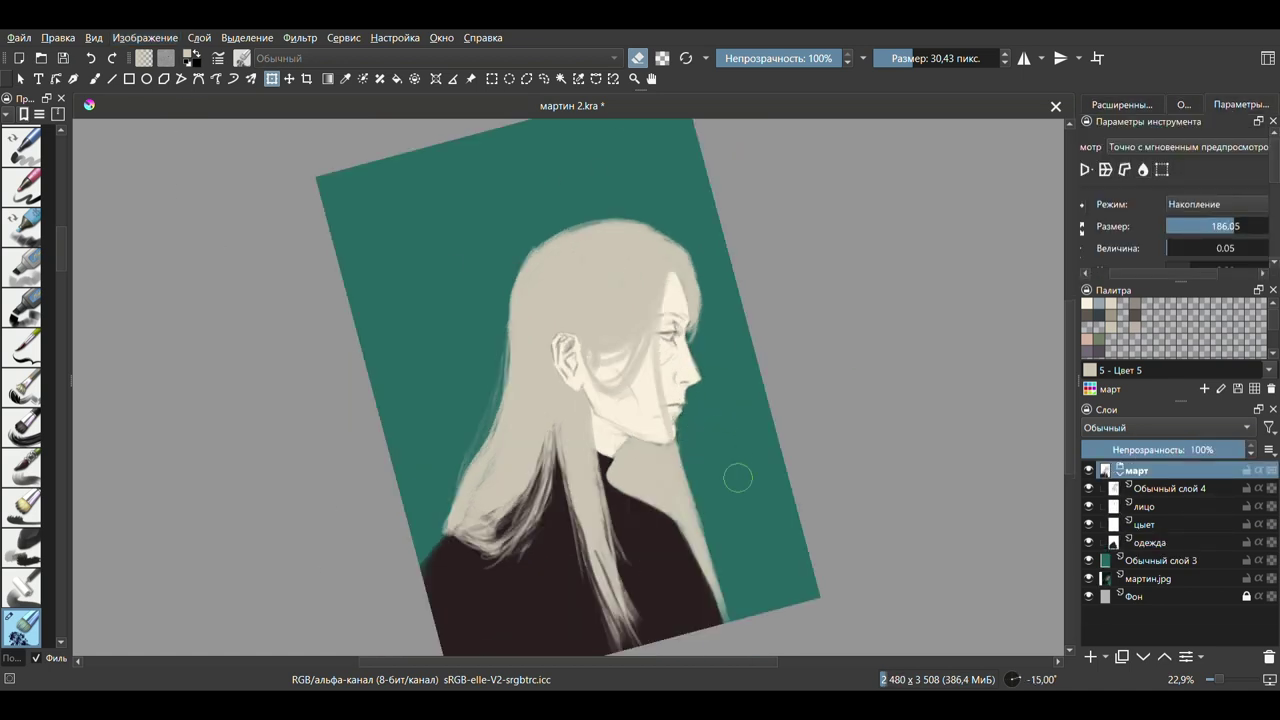
key(plus)
key(plus)
key(plus)
key(bracketleft)
key(bracketleft)
key(Insert)
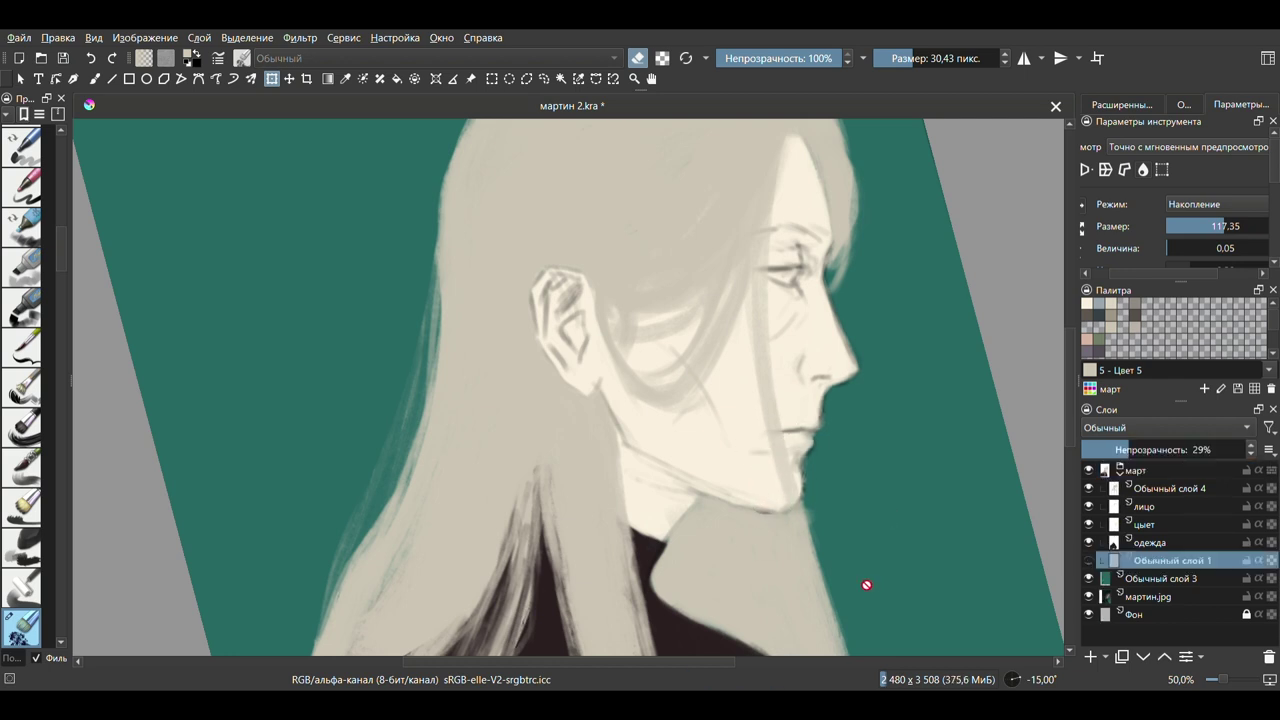
key(shift+Delete)
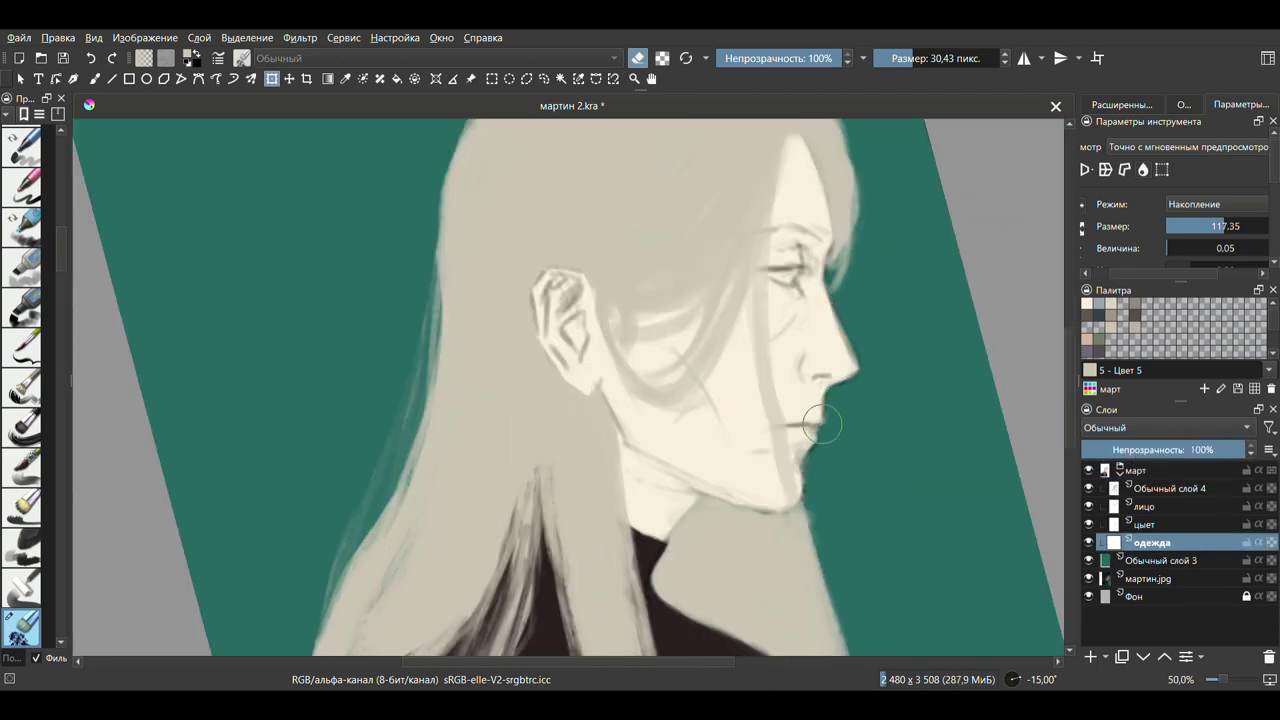
Straighten the canvas, name the hair layer "волосы" and put the layers "лицо" and "цыет" into a group named "лицо".
key(Page_Up)
key(Page_Up)
key(Page_Up)
key(Page_Up)
click(1121, 104)
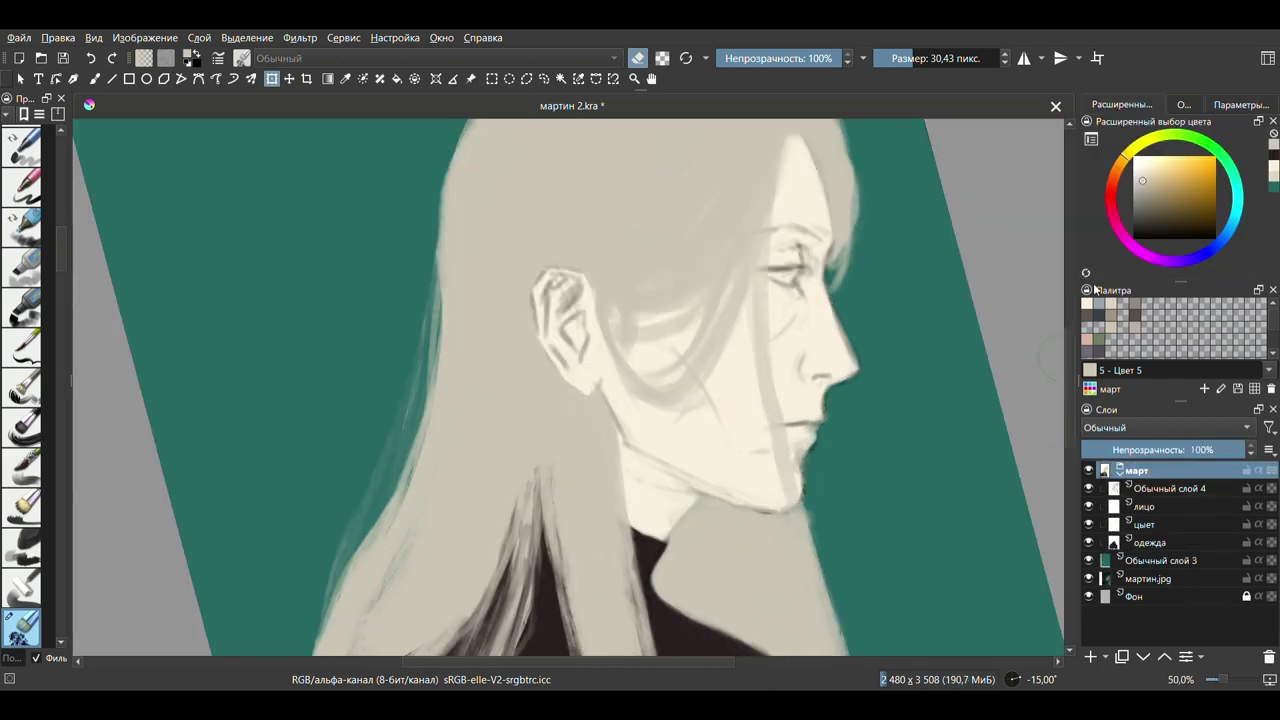
click(1183, 104)
key(5)
key(Page_Down)
key(Page_Down)
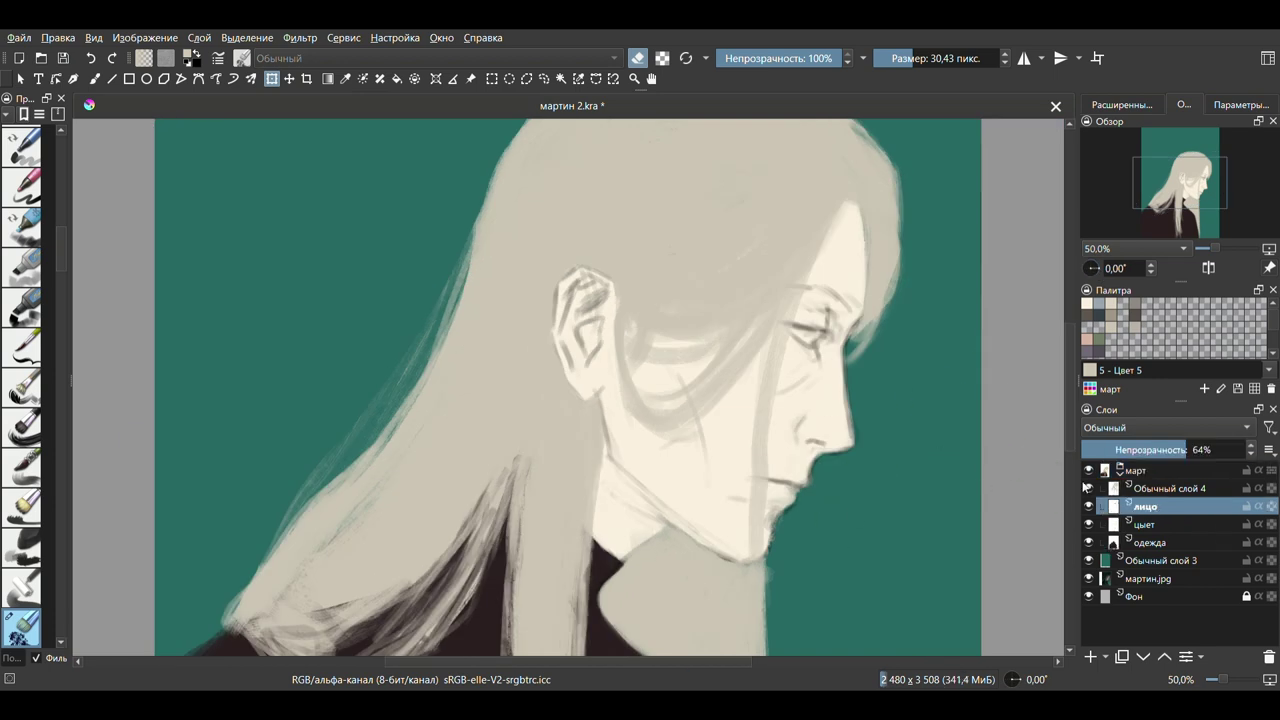
key(ctrl+g)
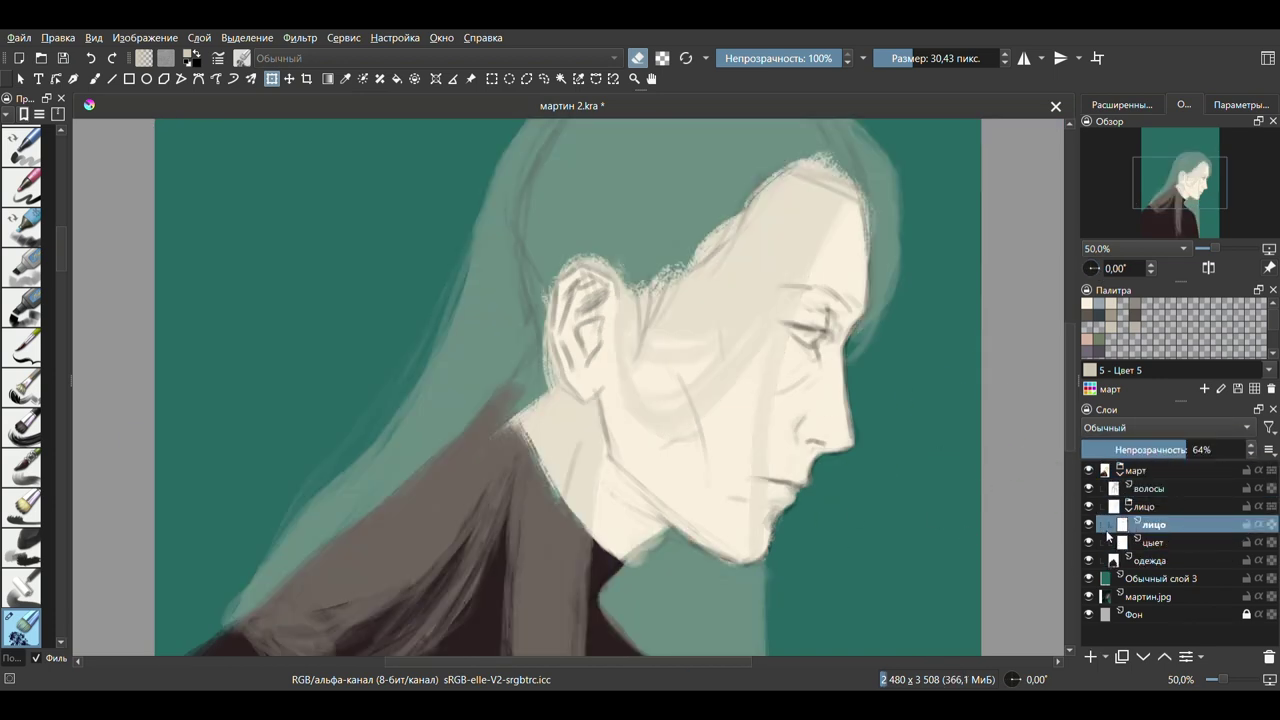
Hide "волосы" and shade the ear, cheek and eyelid on the layer "лицо" with Dry Bristles at 67% opacity, size 38.84 px.
key(e)
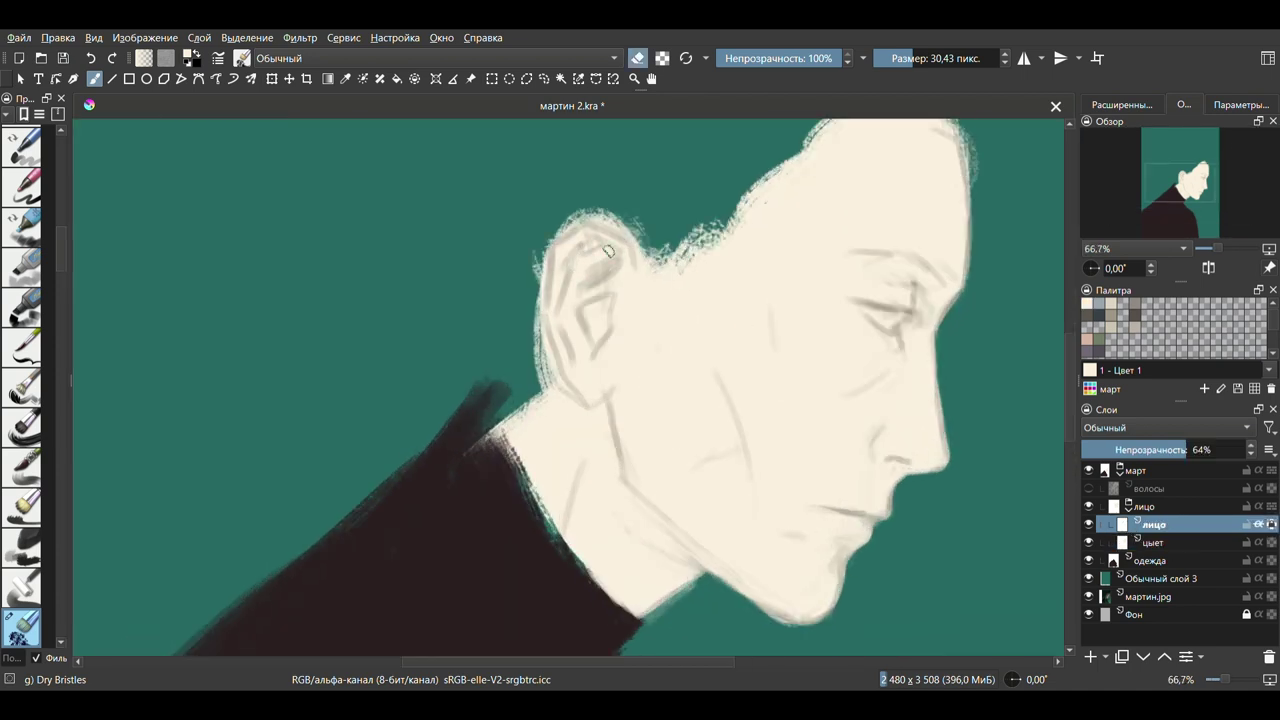
key(e)
drag(608, 250, 594, 345)
drag(746, 420, 734, 423)
drag(736, 368, 702, 440)
drag(924, 304, 866, 283)
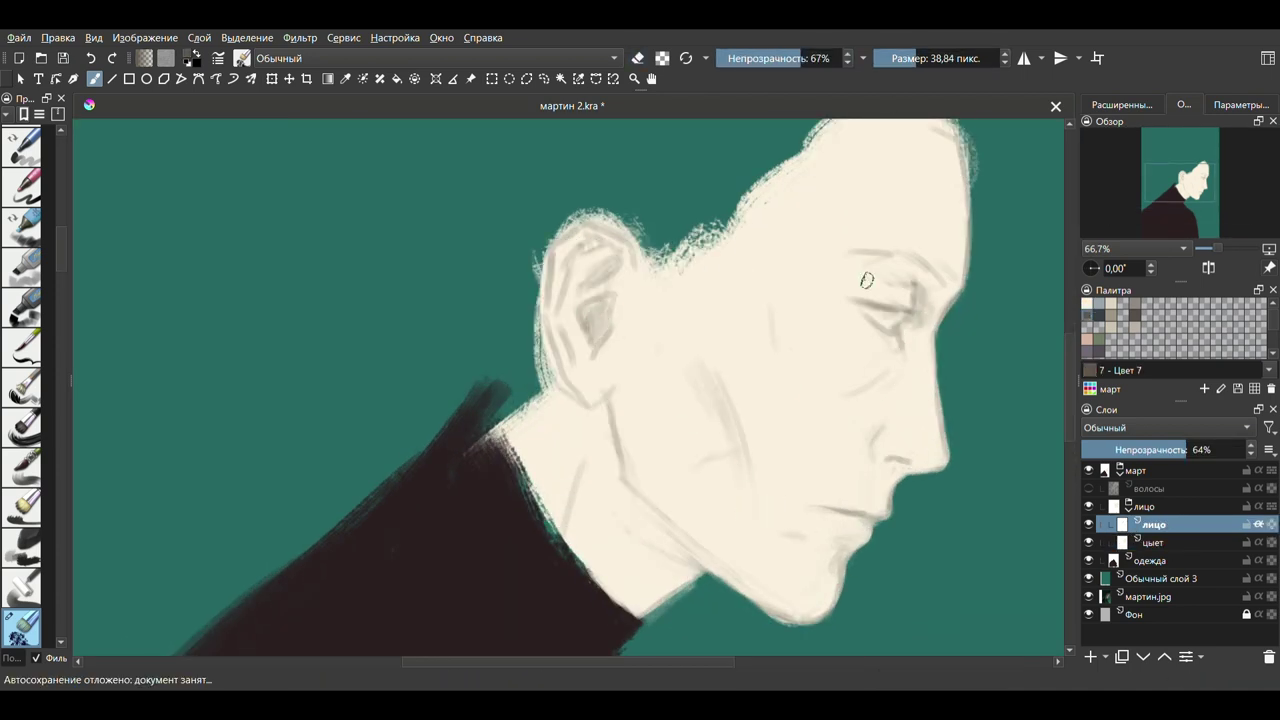
Deepen the shading beneath the eye and along the side of the nose with Dry Bristles.
key(e)
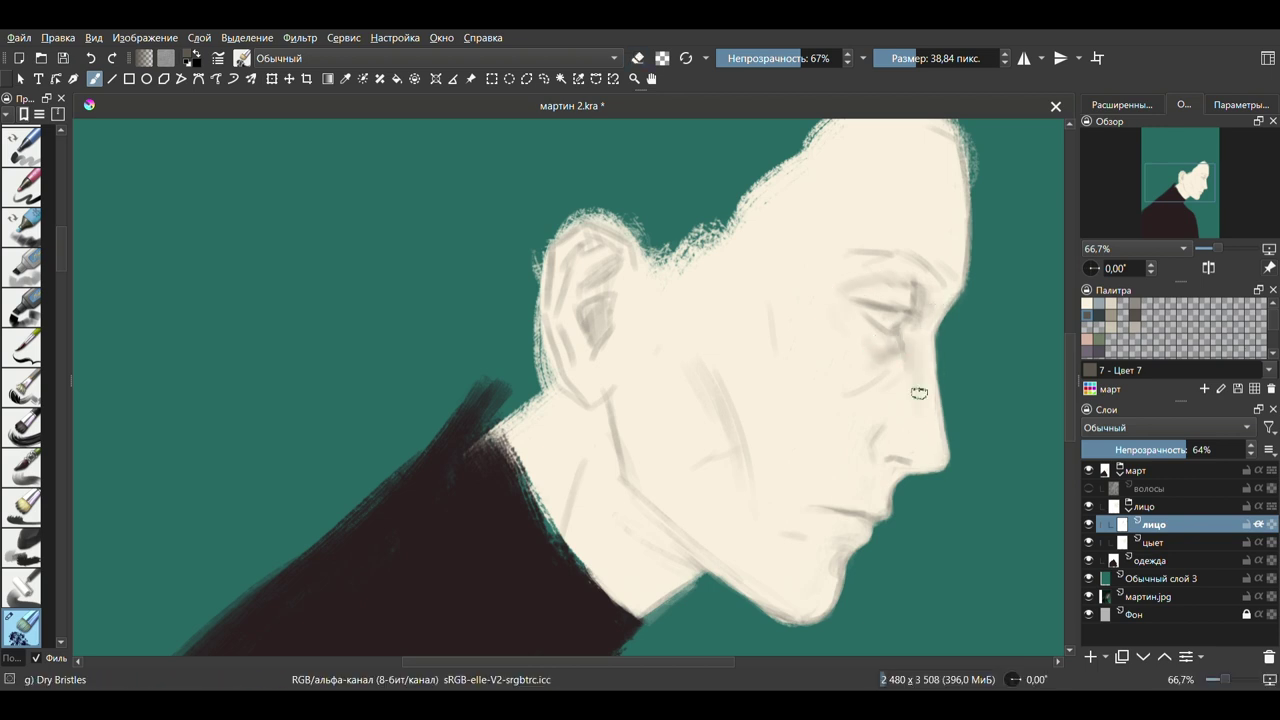
drag(900, 372, 884, 408)
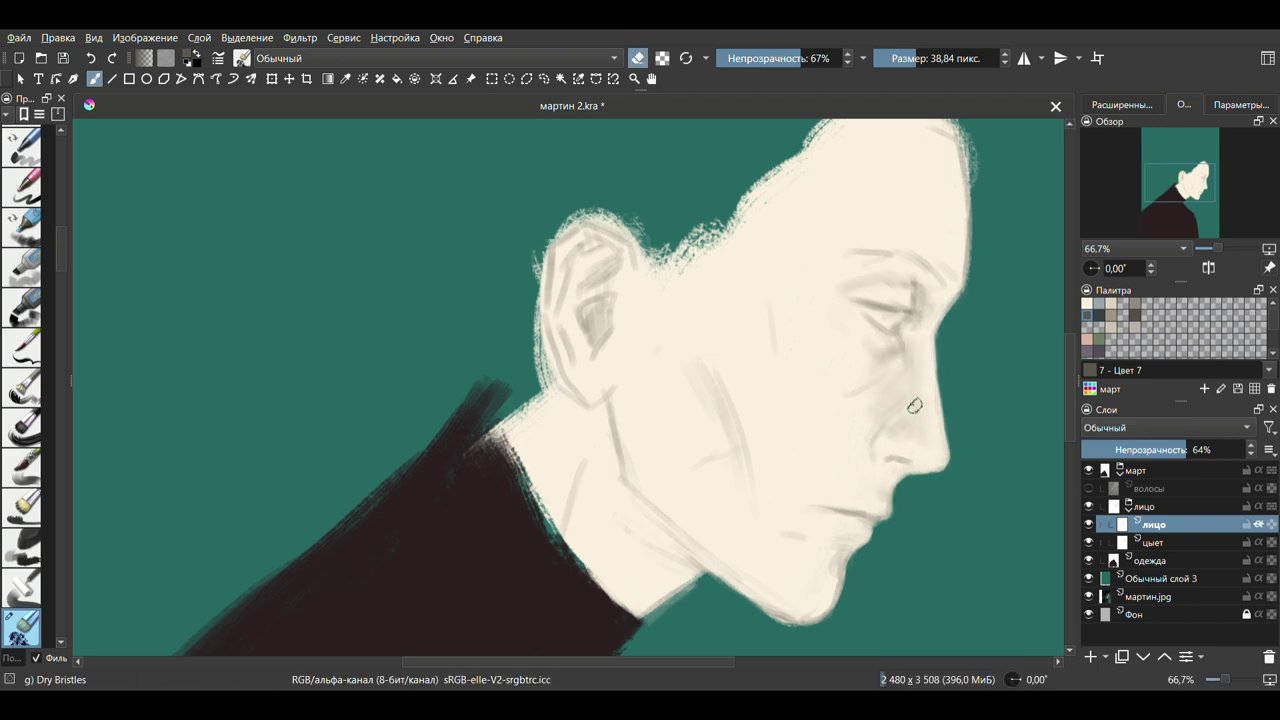
key(e)
Check the face against the hair layer, hide "волосы" again and shade the forehead, cheek and jaw broadly with Dry Bristles.
click(1089, 488)
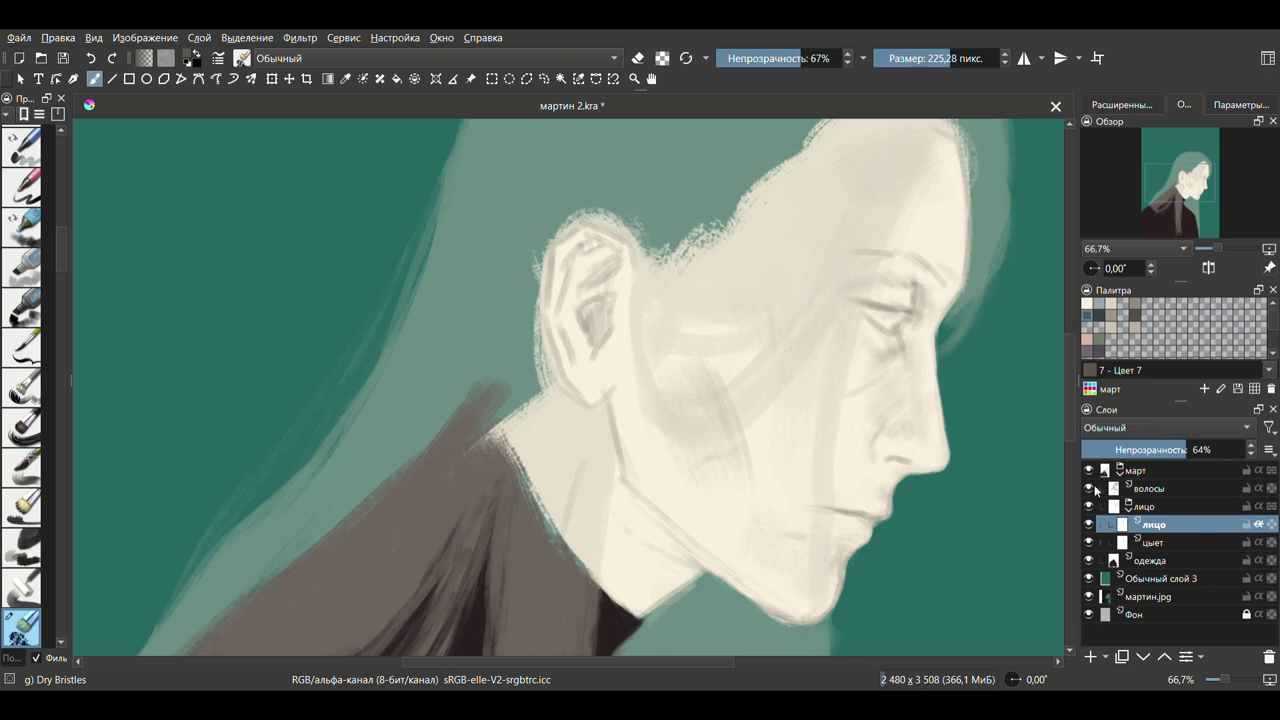
click(1089, 488)
key(bracketleft)
key(bracketleft)
key(bracketleft)
Clean up the neck edge along the collar on the layer "цыет" with Dry Bristles at size 53.02 px.
key(Page_Down)
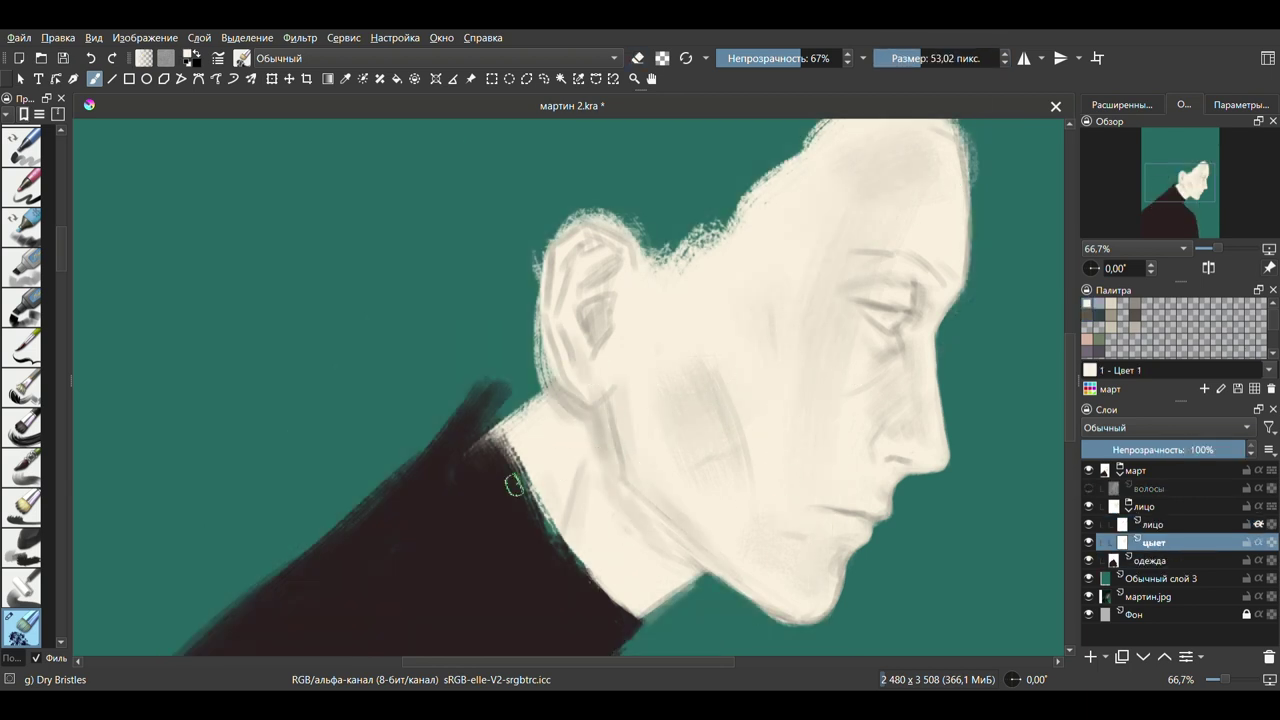
key(Page_Down)
key(Page_Up)
key(e)
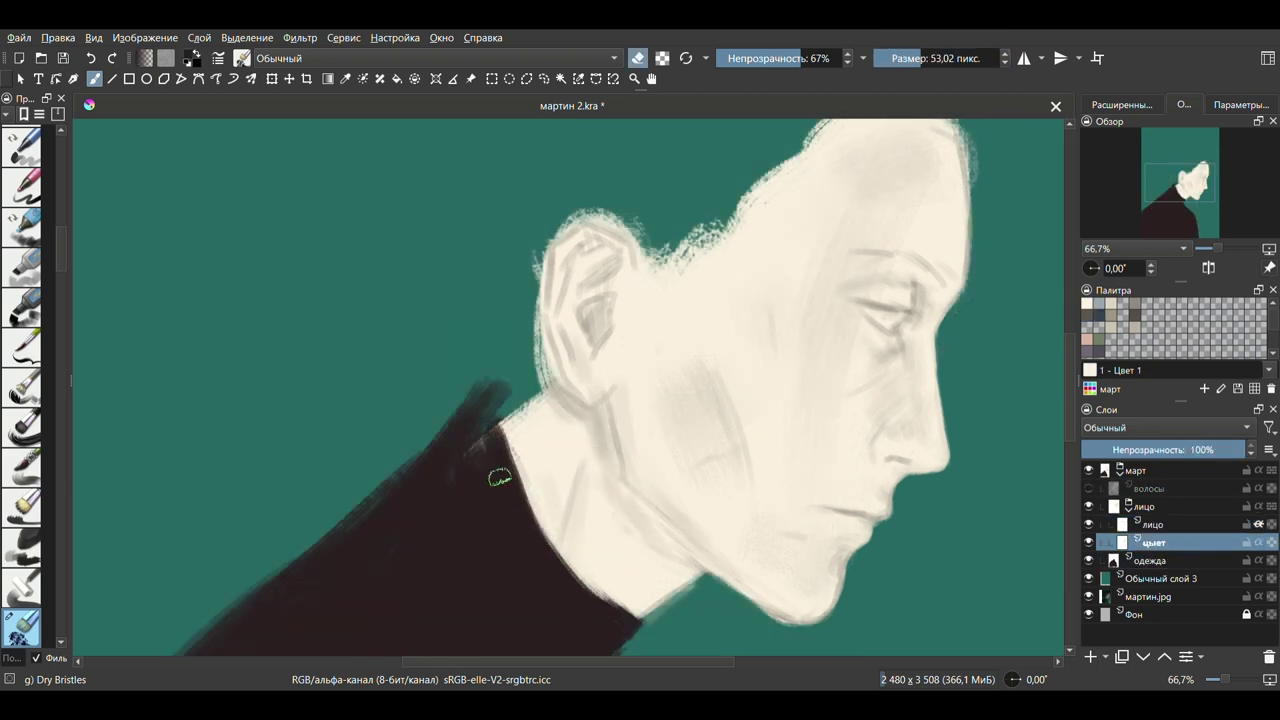
Deepen the ear shadow on the layer "лицо" and tint the temple and cheek softly with pale pink palette colour 8.
ctrl+click(580, 425)
key(Page_Up)
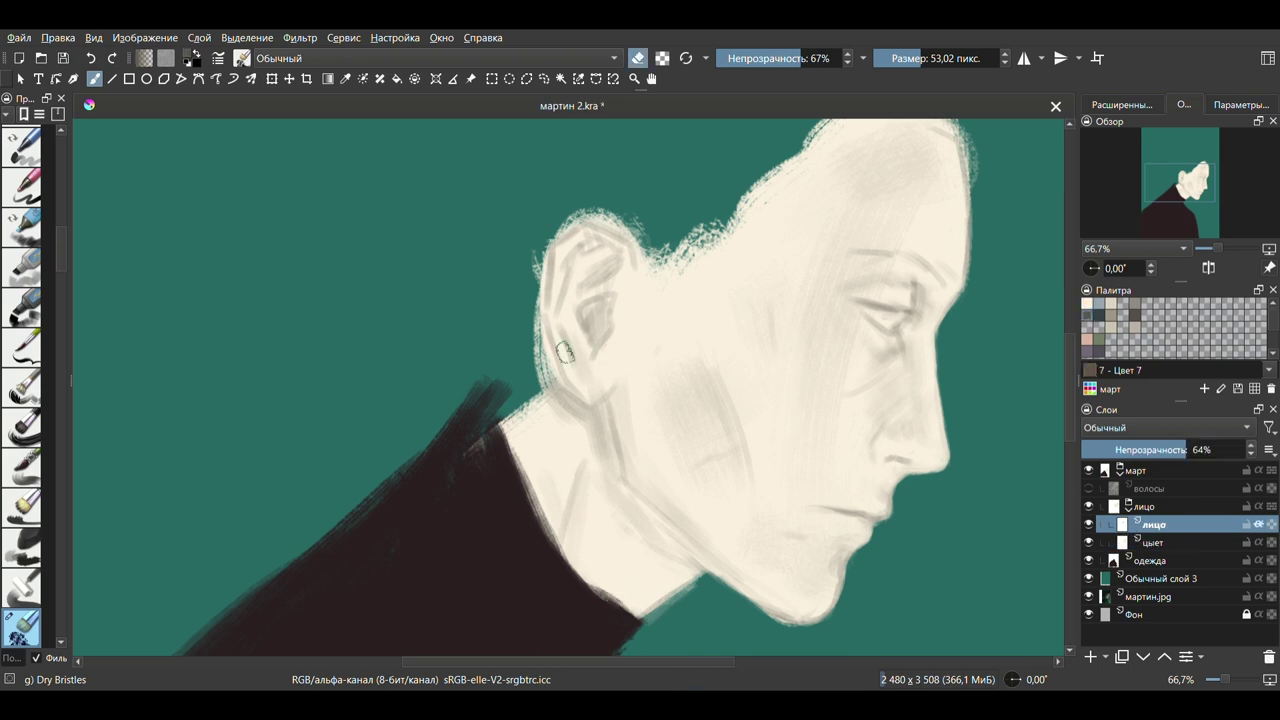
key(e)
mouse_move(565, 351)
mouse_down()
mouse_move(563, 298)
mouse_move(607, 251)
mouse_move(590, 345)
mouse_up()
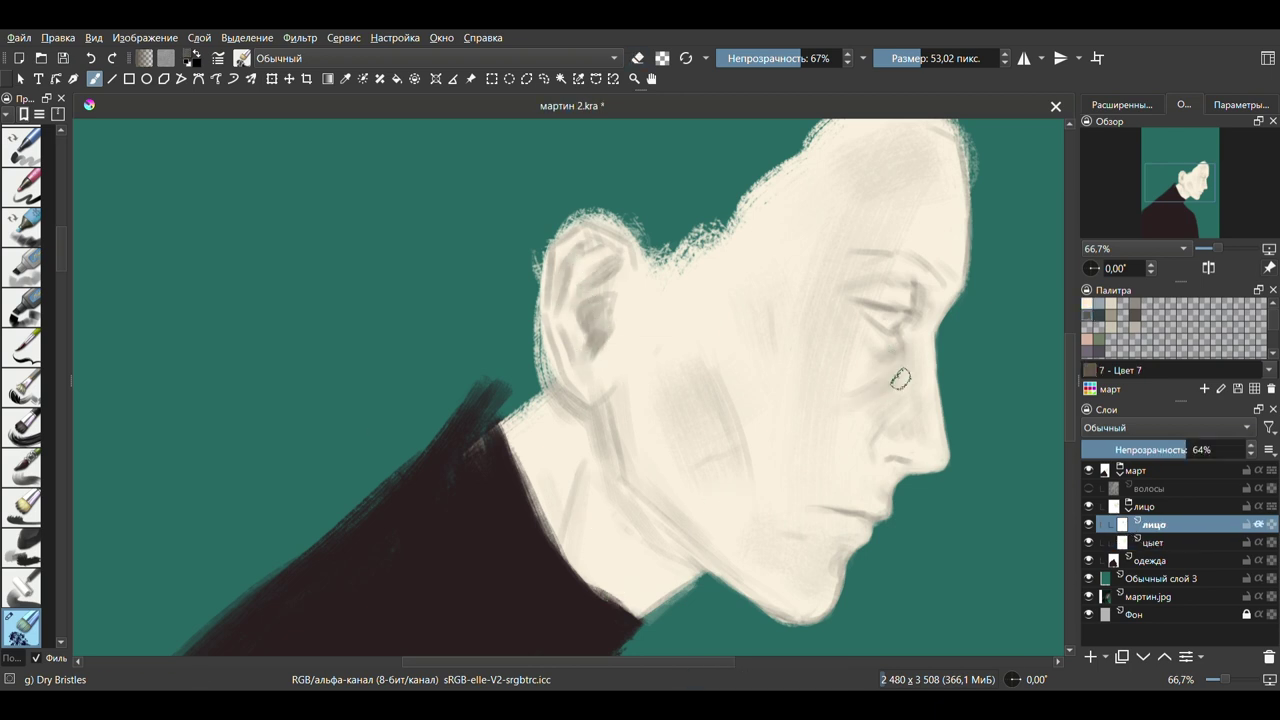
ctrl+click(862, 362)
drag(808, 355, 880, 355)
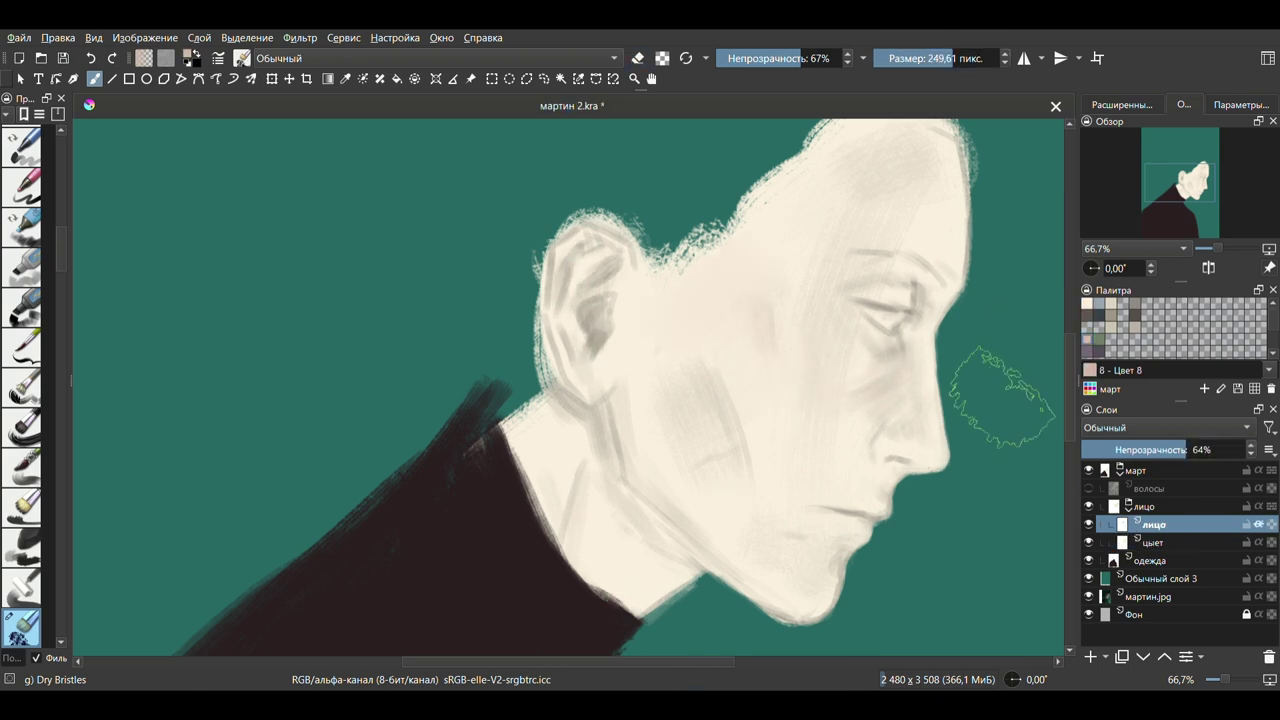
Refine the shading around the nostril and upper lip with a muted brown at brush size 28.91 px.
click(1128, 104)
key(bracketleft)
key(bracketleft)
key(bracketleft)
key(bracketleft)
key(bracketleft)
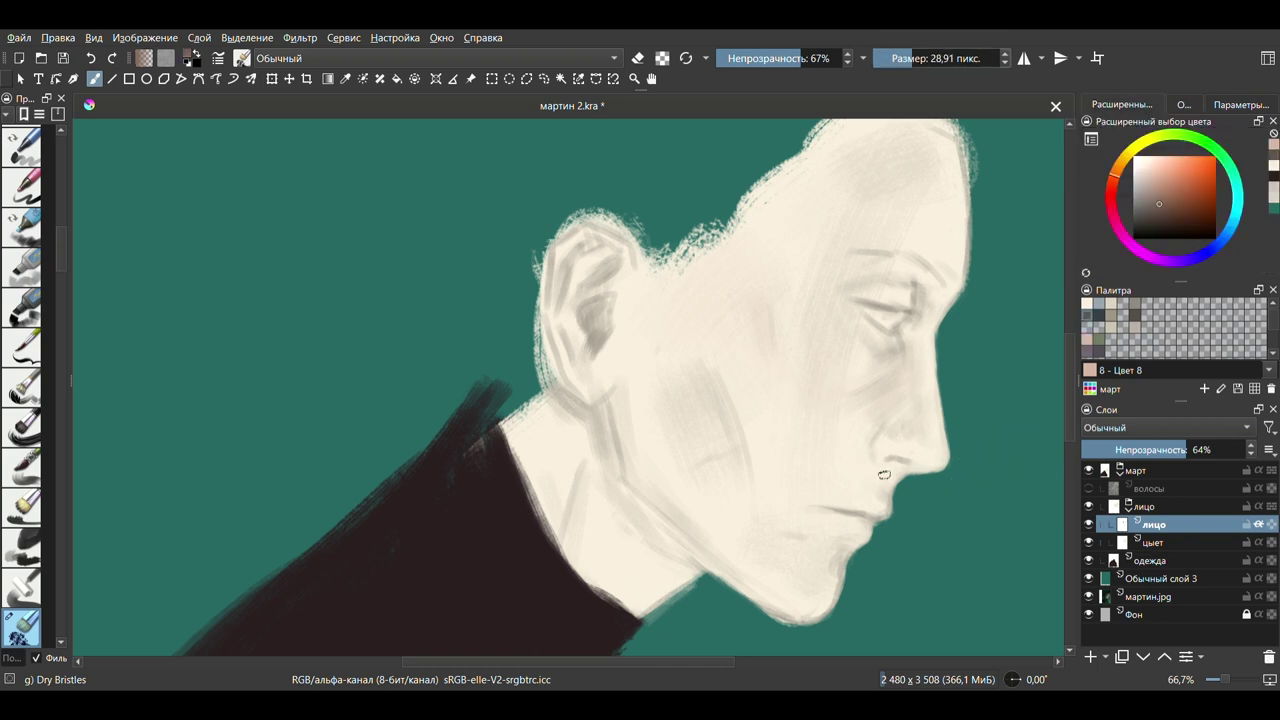
ctrl+click(872, 368)
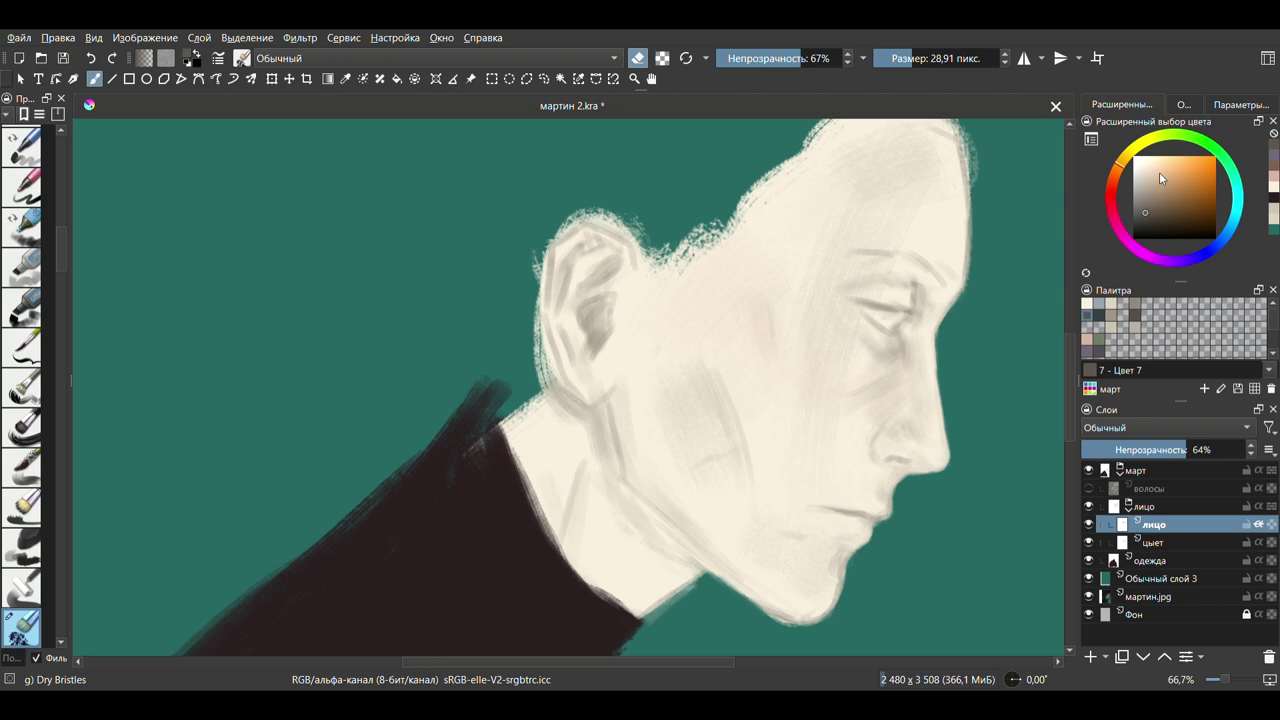
Paint the iris in muted teal and add darker detail around the eye with the brush at 15.39 px.
key(e)
ctrl+click(894, 322)
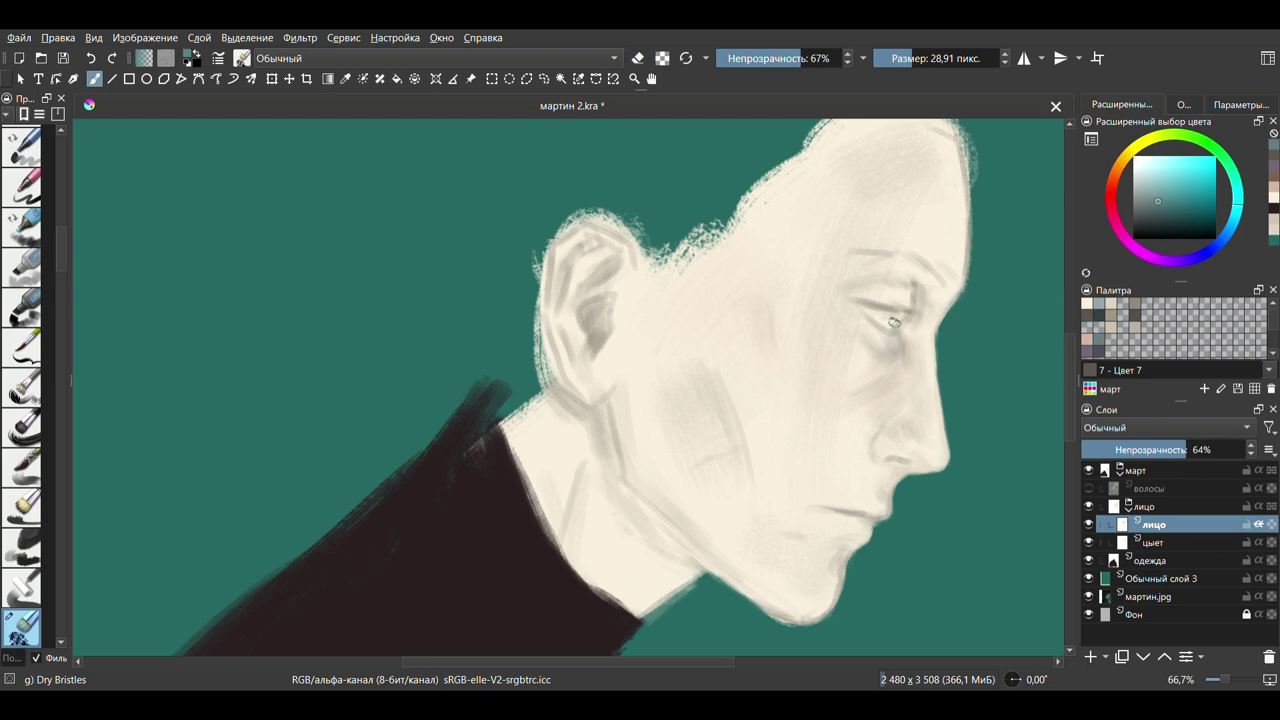
key(1)
key(bracketleft)
ctrl+click(762, 397)
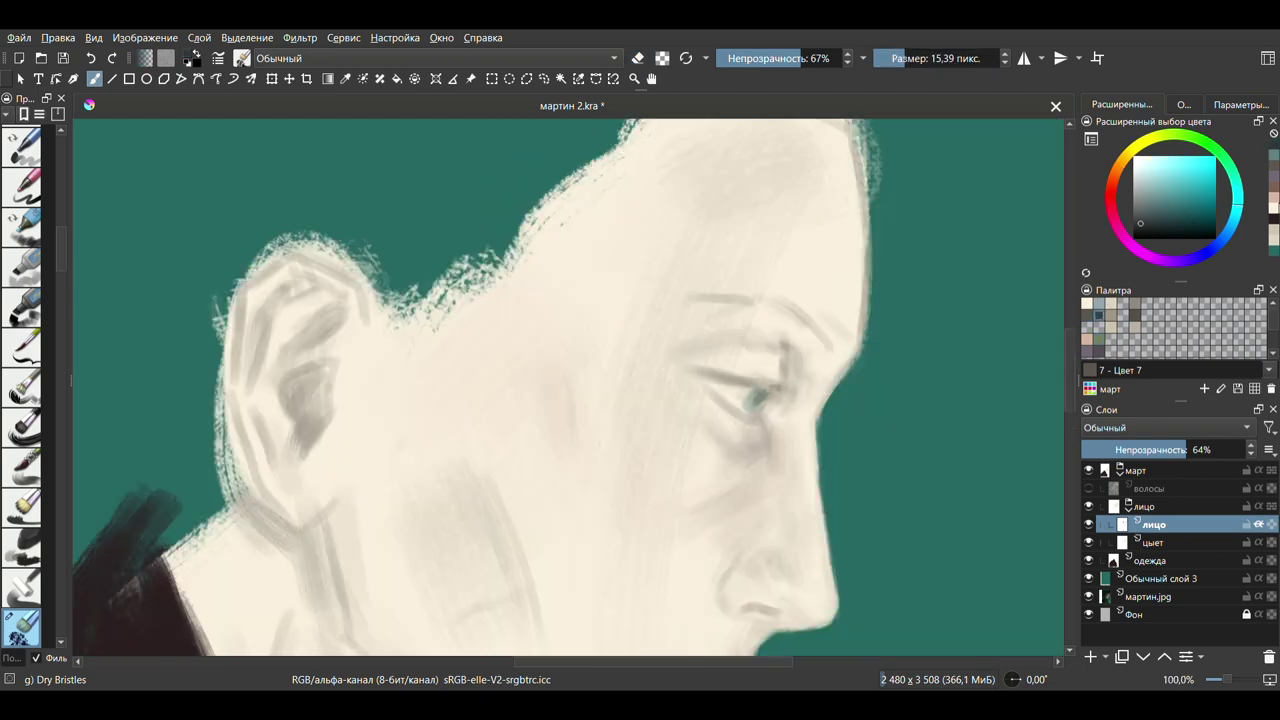
ctrl+click(782, 395)
key(2)
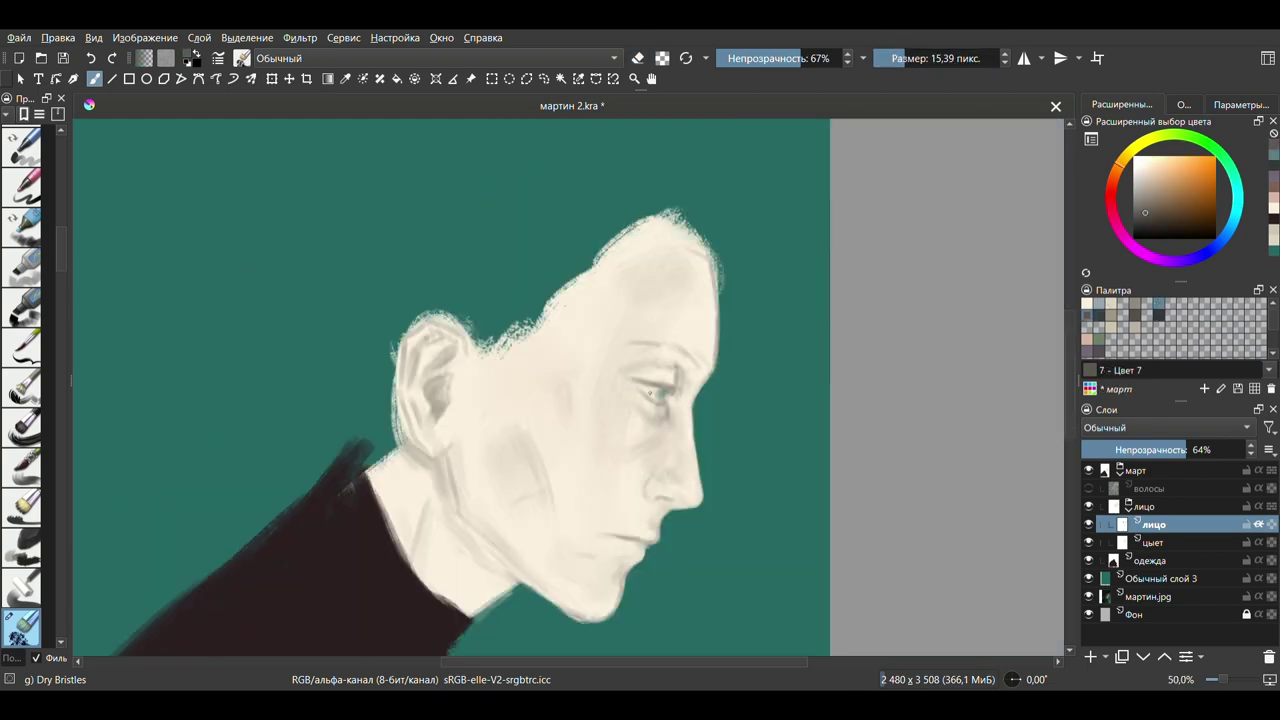
Refine the iris with teal palette colour 16, reducing the brush to 11.79 px.
key(1)
key(bracketright)
ctrl+click(745, 405)
ctrl+click(755, 400)
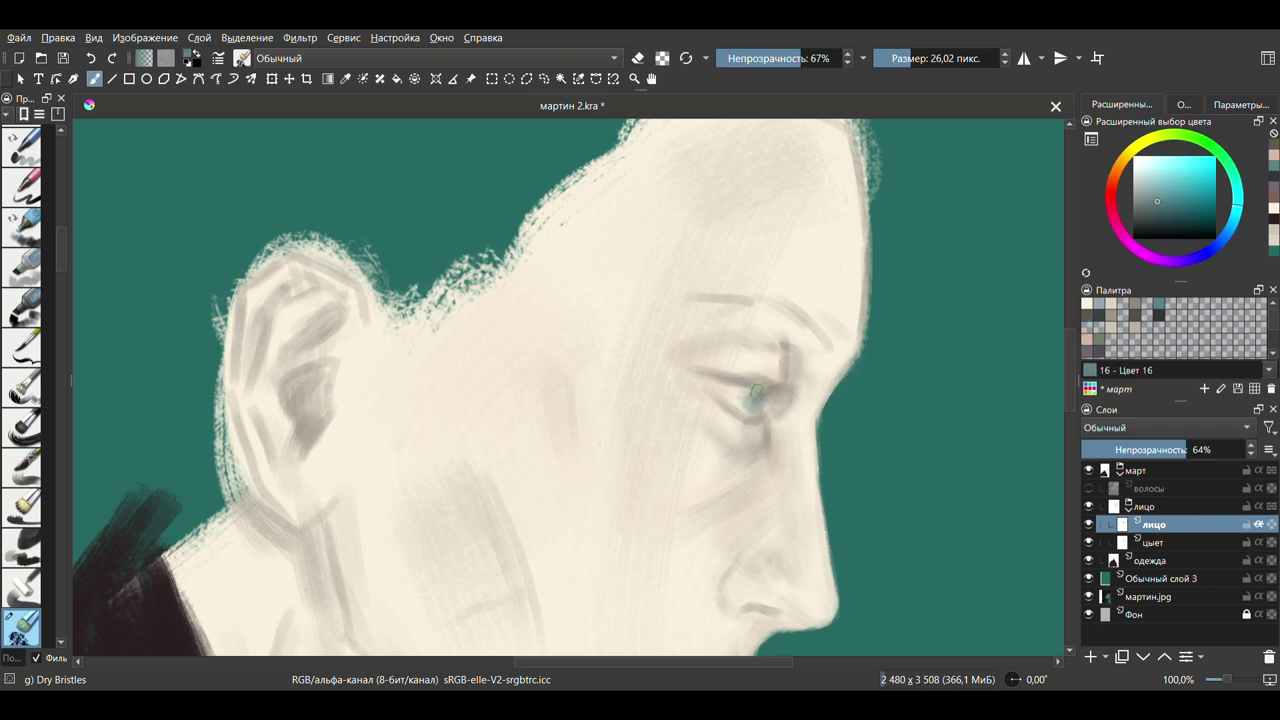
key(bracketleft)
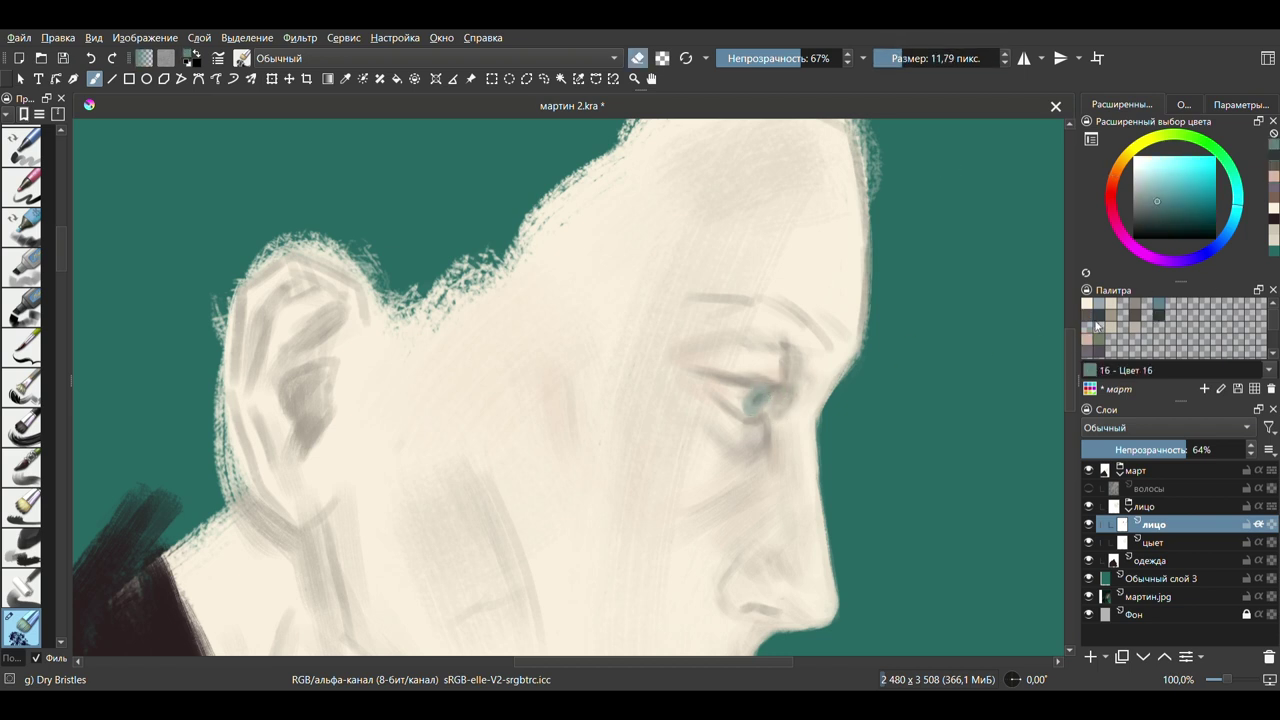
Paint the eyebrow and darken the eye area with palette colour 13, using Dry Bristles up to 48.67 px.
click(1097, 325)
drag(830, 340, 760, 320)
key(minus)
key(minus)
drag(670, 392, 810, 362)
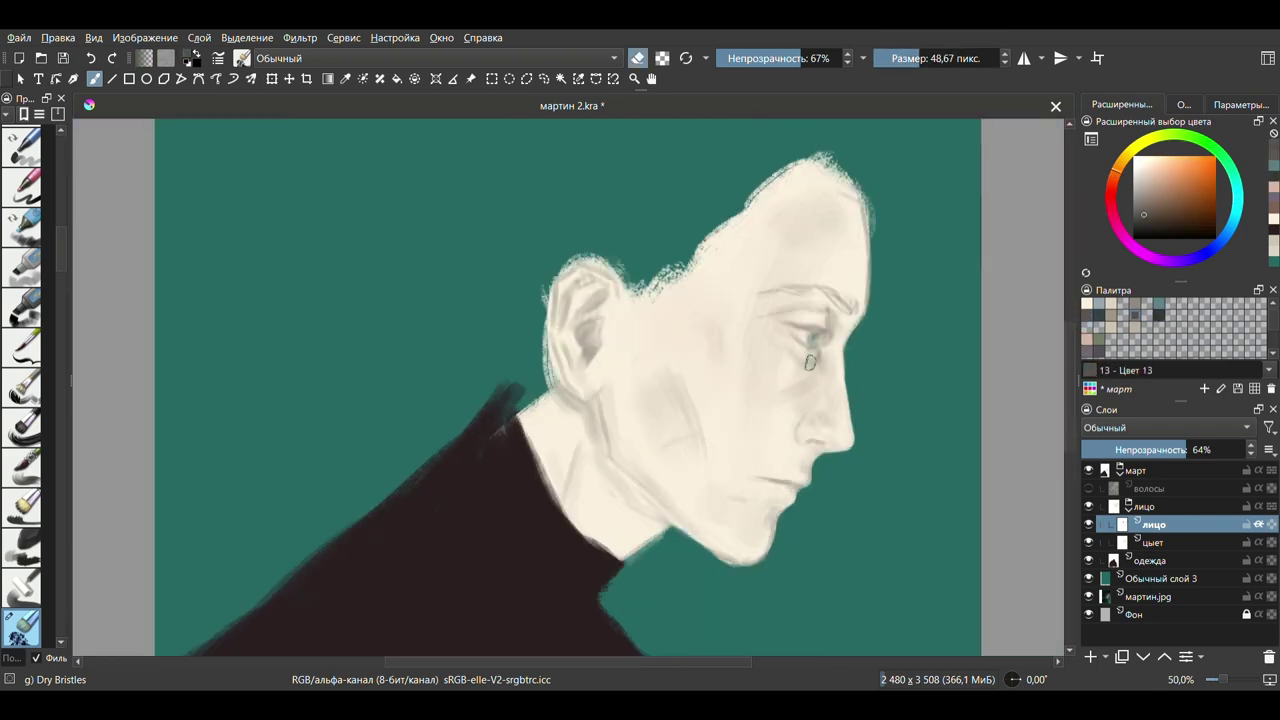
Shade the temple, jawline and chin with palette colours 7 and 11, setting the brush to 47% opacity and 97.55 px.
ctrl+click(838, 300)
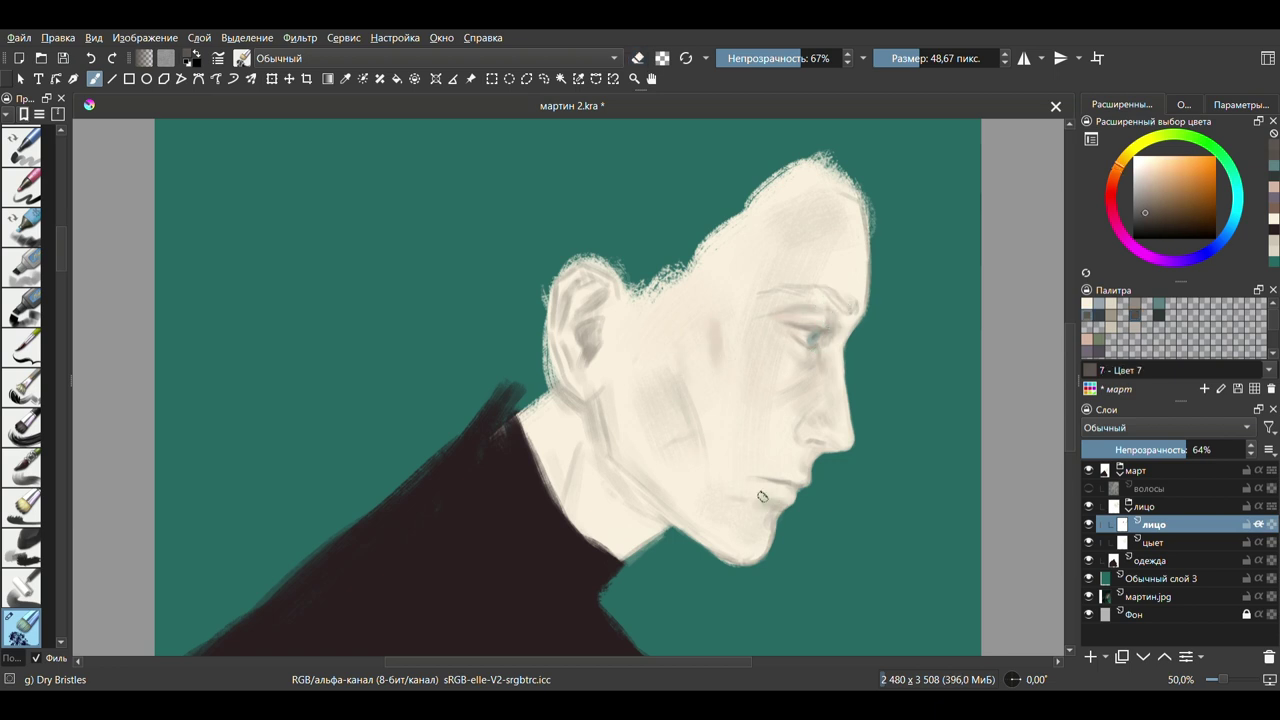
ctrl+click(640, 488)
key(i)
key(i)
key(bracketright)
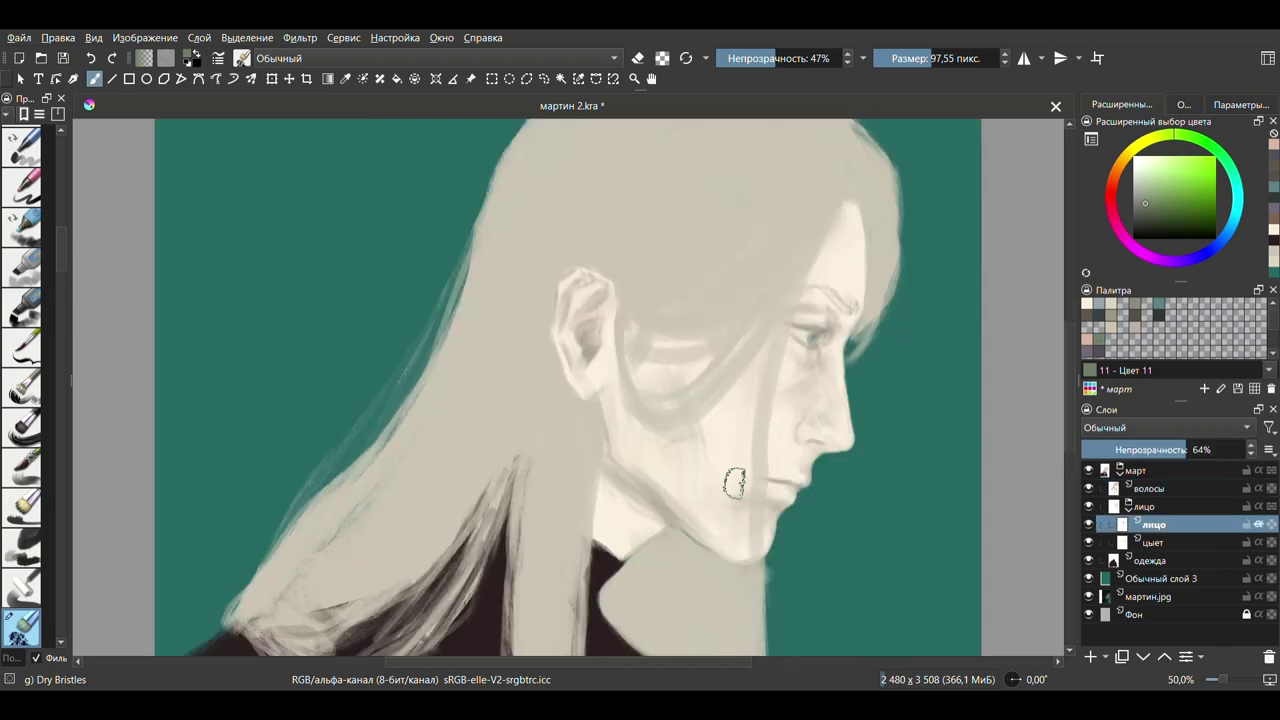
Touch up the hair edge near the collar on "волосы" with colour 5 at 18.52 px, hide it and return to "лицо".
click(1120, 307)
key(e)
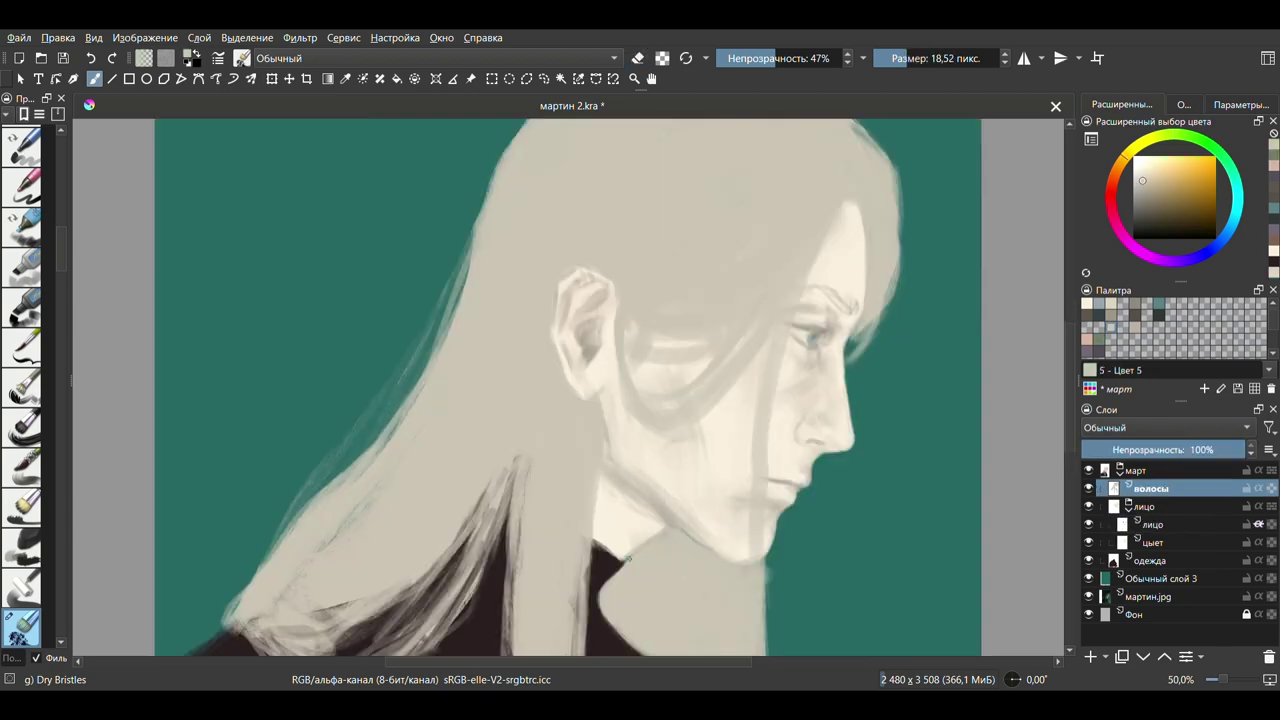
click(1089, 490)
click(1100, 524)
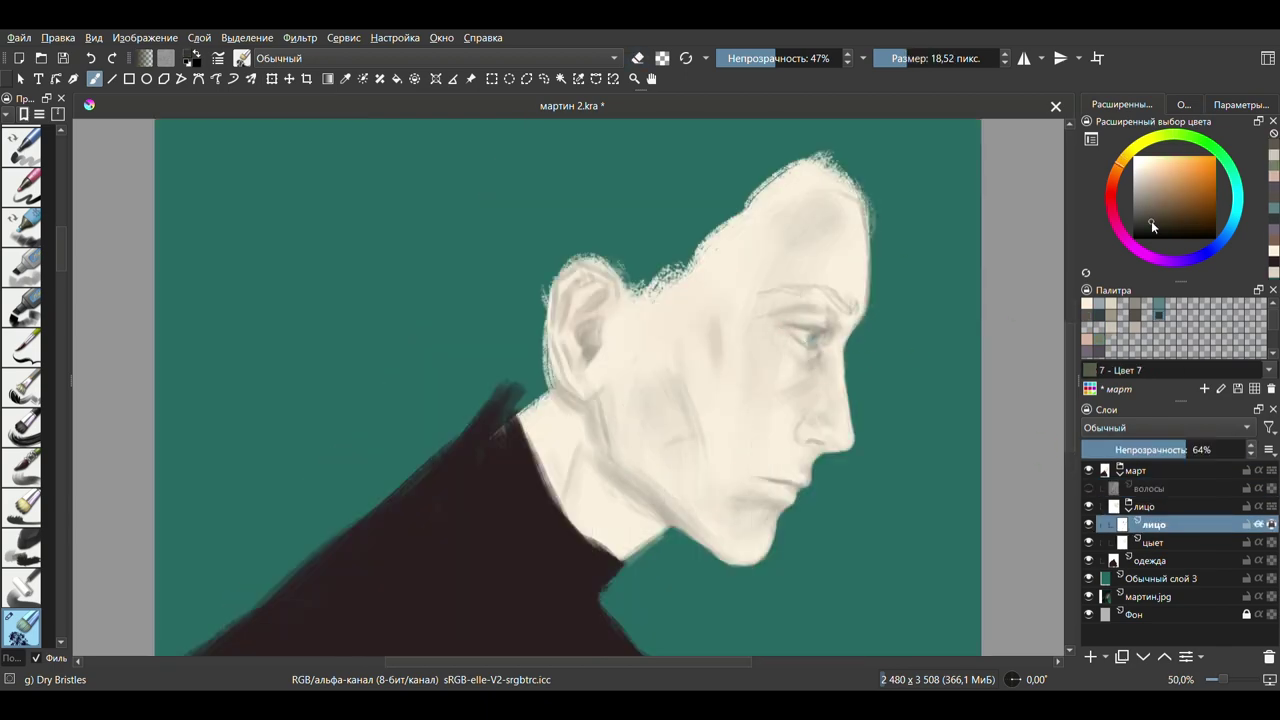
Add a soft blush to the temple and cheek with Airbrush Soft at 213.73 px in pink palette colour 8.
right_click(838, 371)
click(838, 285)
ctrl+click(707, 339)
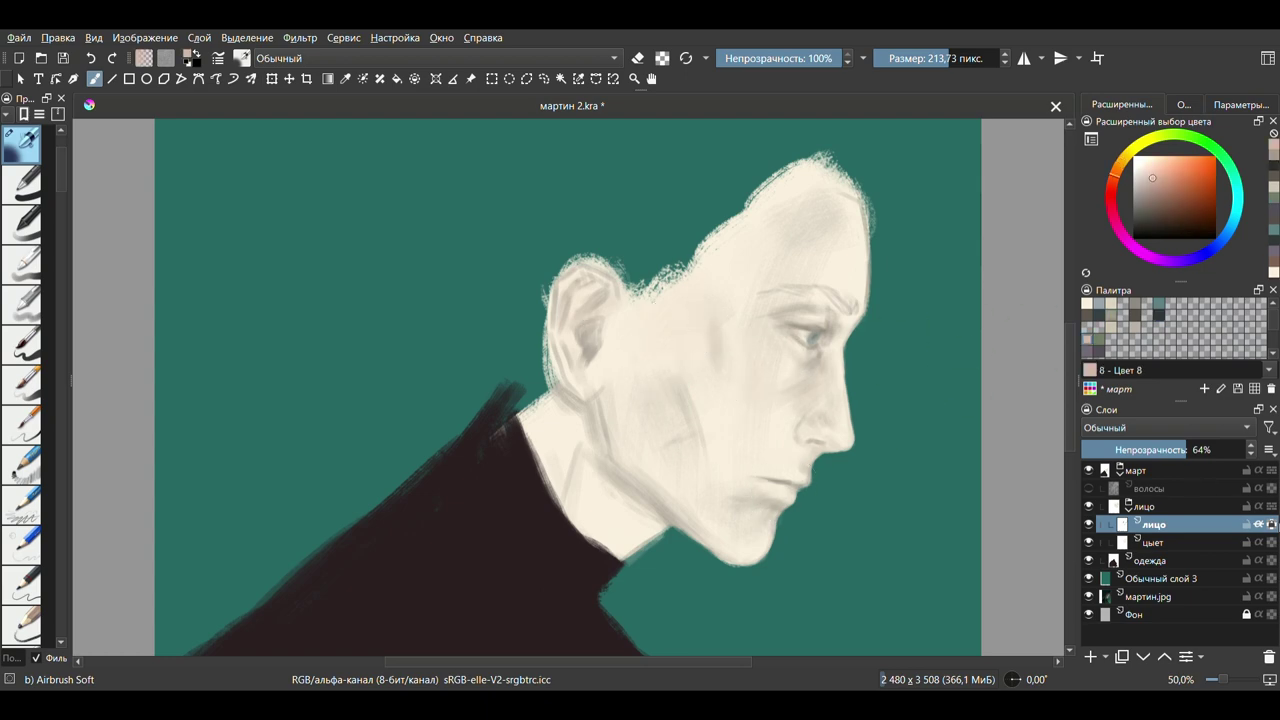
Define the lips and nostril on the layer "лицо" with Dry Bristles at 57% opacity and size 18.52 px.
scroll(745, 387, up, 2)
key(slash)
scroll(745, 387, down, 1)
click(1183, 104)
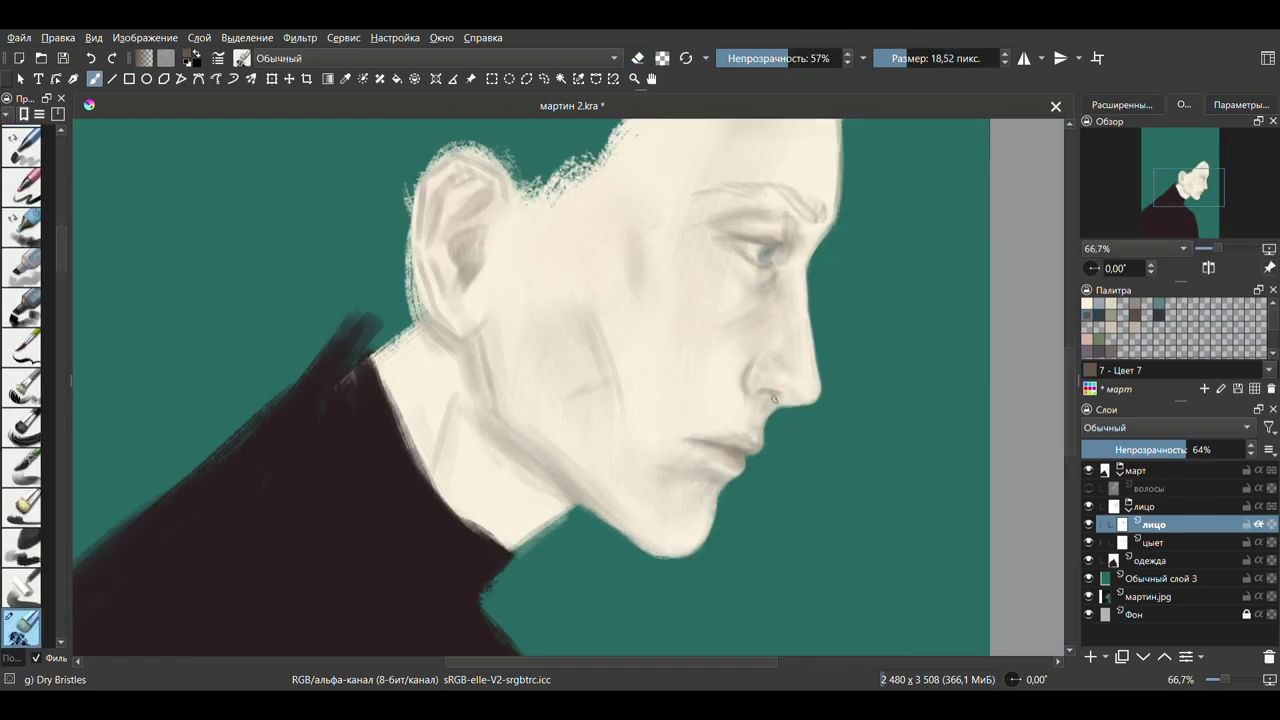
Blend the face shading on the layer "лицо" with Blender Blur at size 60 px and show the hair layer.
right_click(773, 398)
click(784, 252)
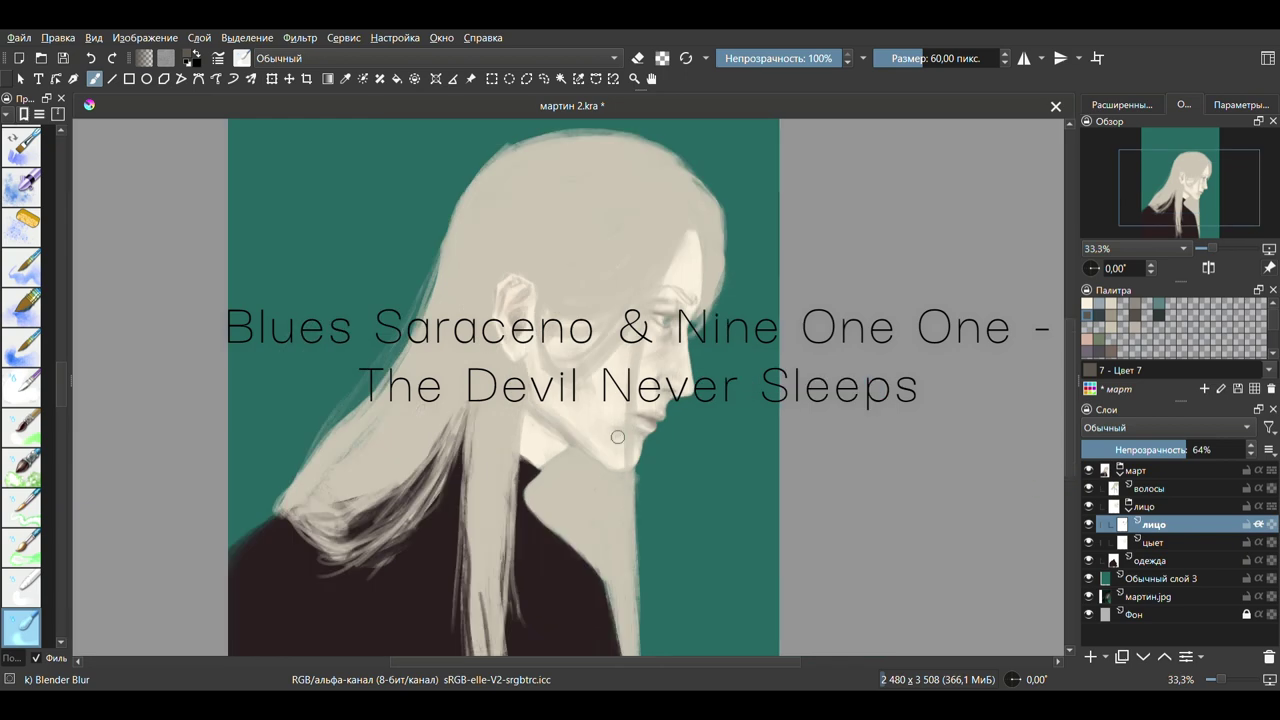
Add broad face shading with Dry Bristles at 161.86 px, mirror the canvas view and smooth the cheek with Blender Blur.
key(slash)
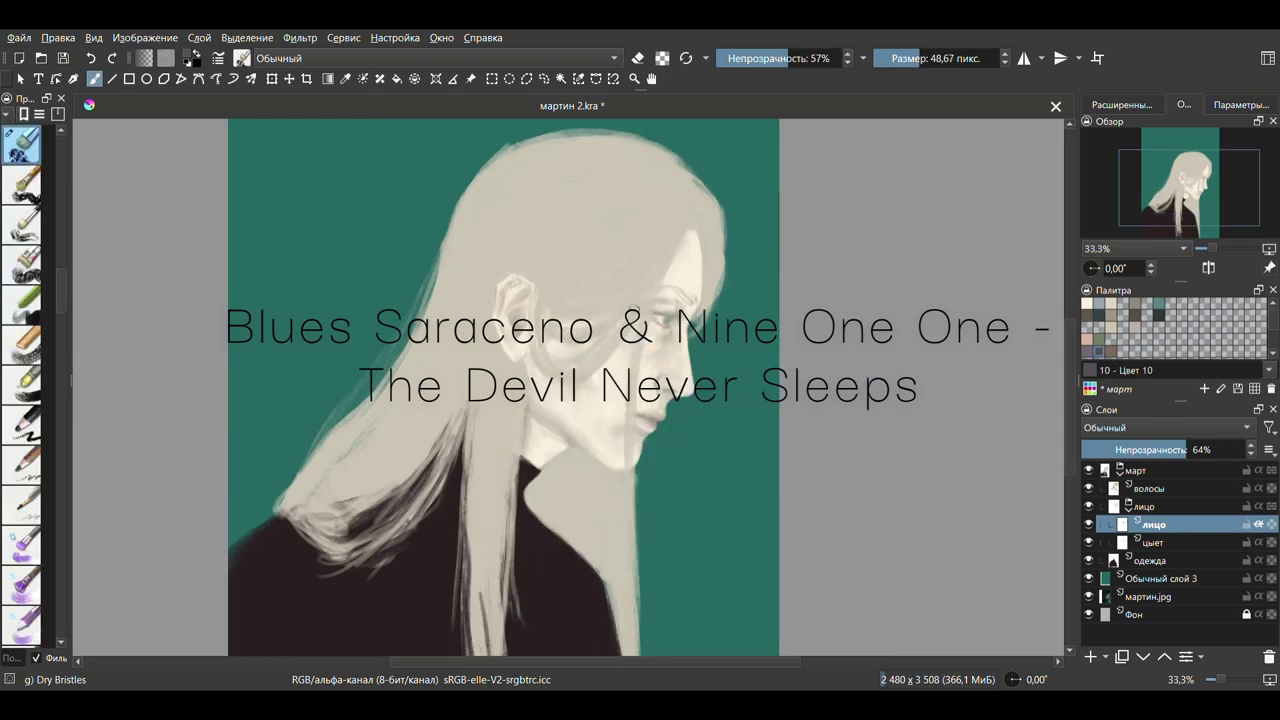
drag(515, 343, 590, 343)
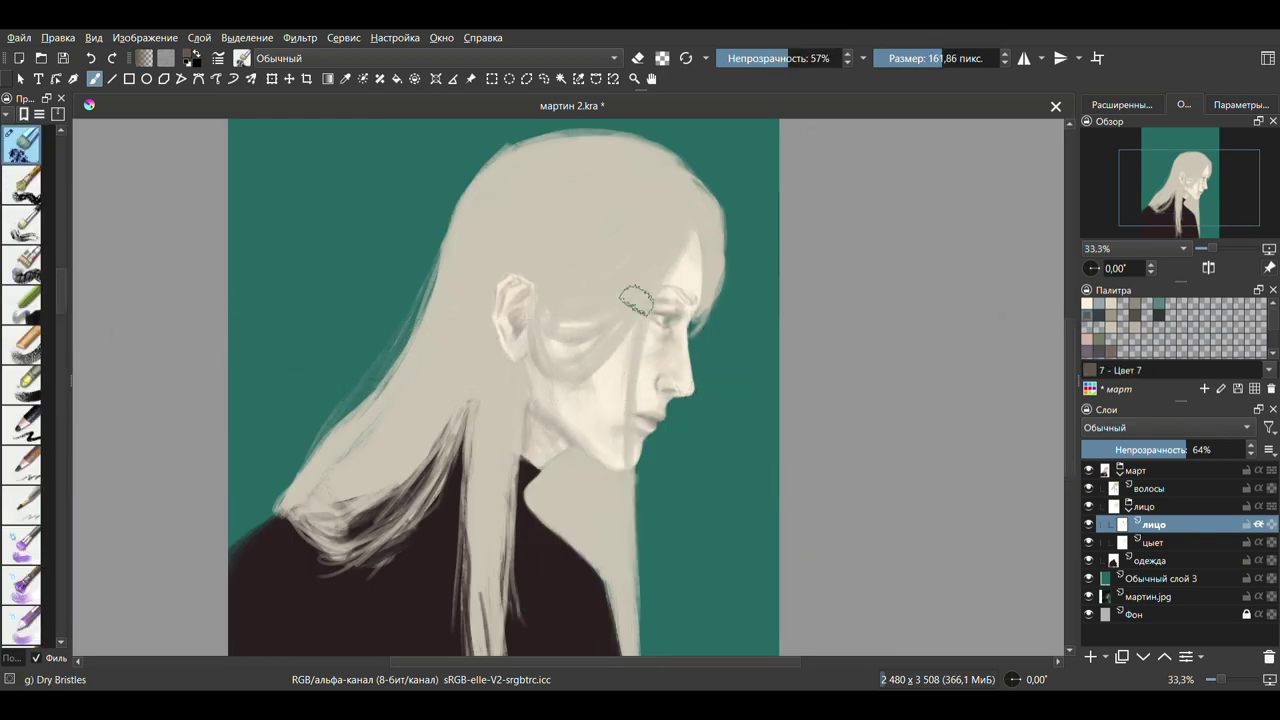
key(m)
key(e)
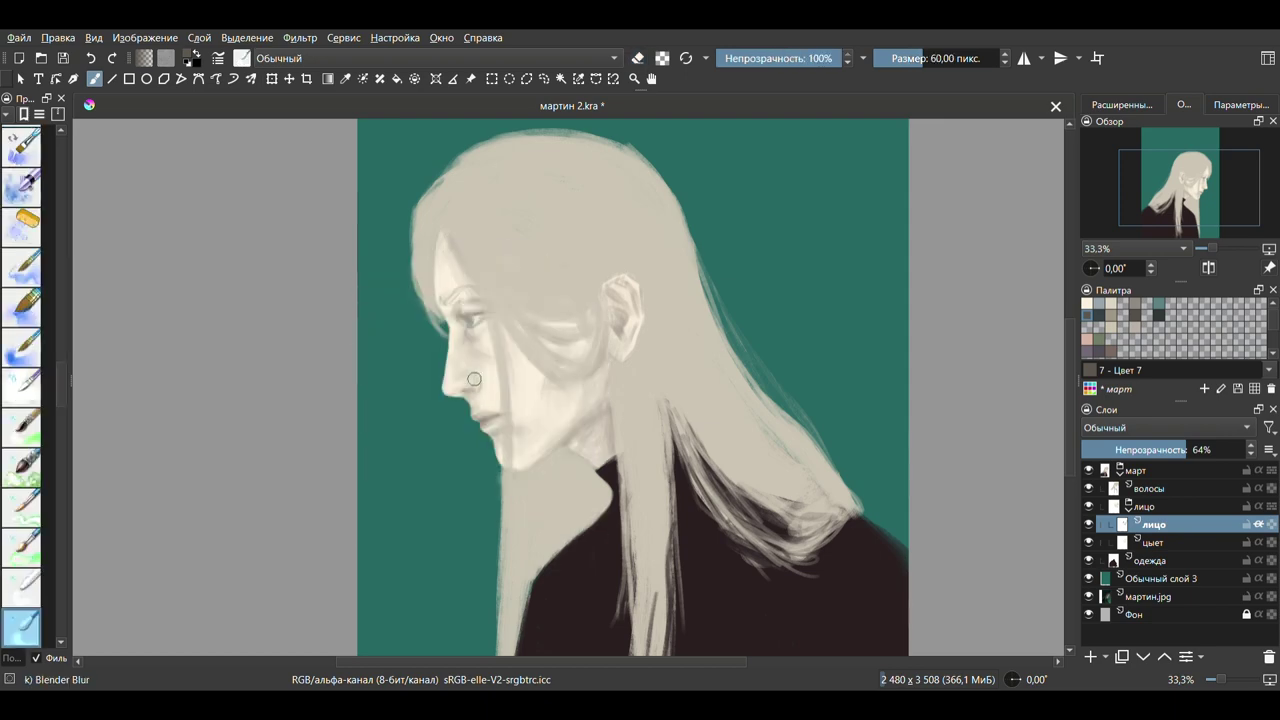
Refine the facial details on the layer "лицо" with Charcoal Pencil Thin at 12.63 px in dark palette colour 15.
scroll(511, 316, down, 1)
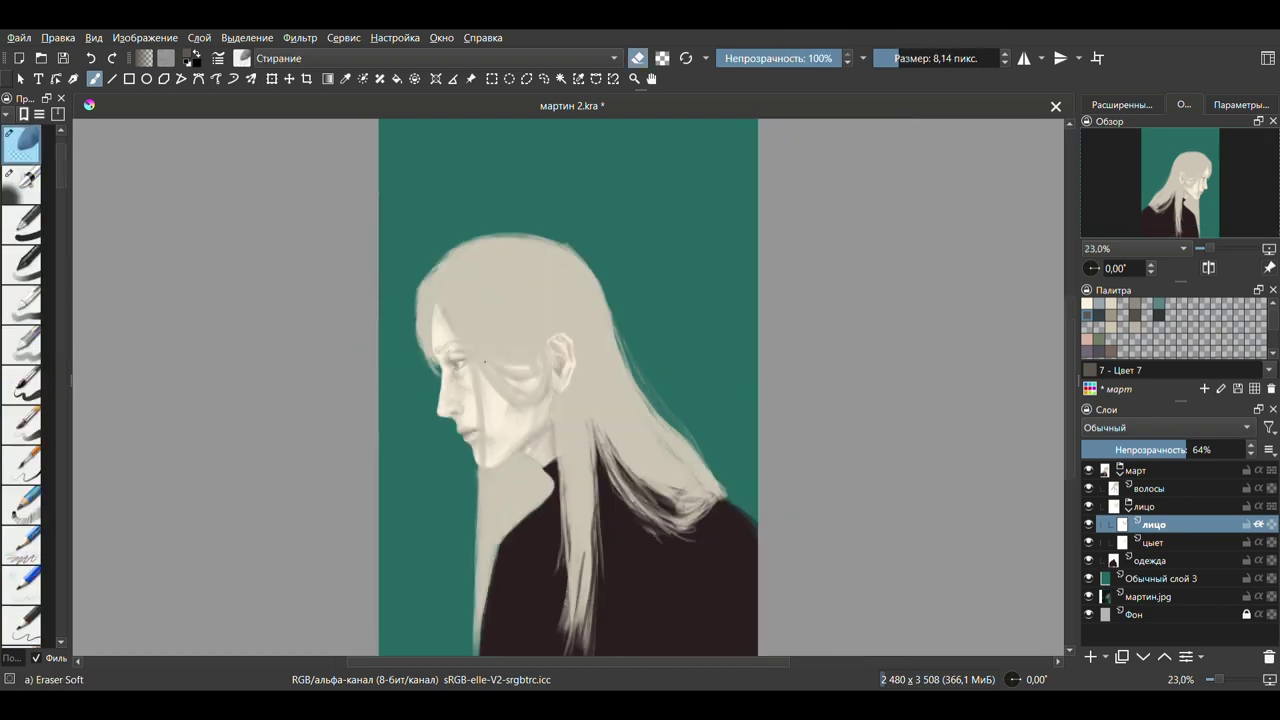
right_click(686, 423)
click(737, 500)
scroll(700, 330, up, 3)
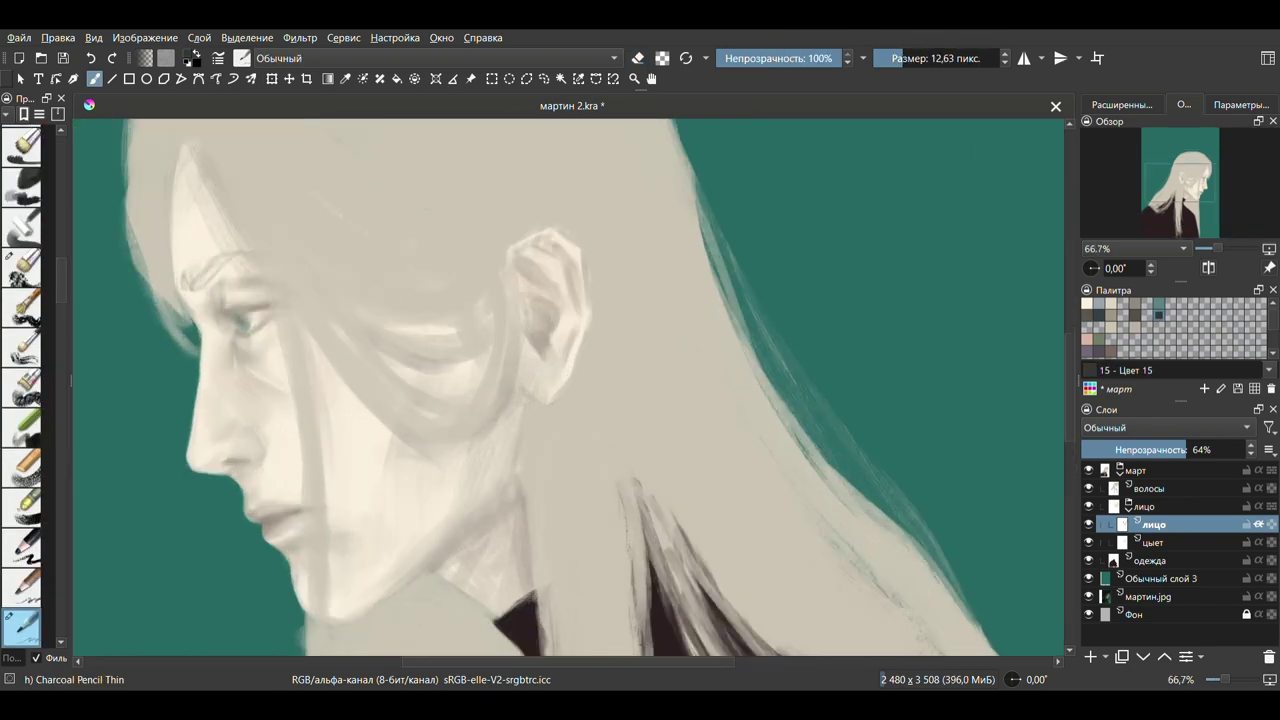
scroll(314, 409, down, 2)
scroll(314, 409, up, 2)
Add light and dark touches to the eye with Dry Bristles at 73% opacity and 13.51 px, using palette colours 3 and 17.
key(slash)
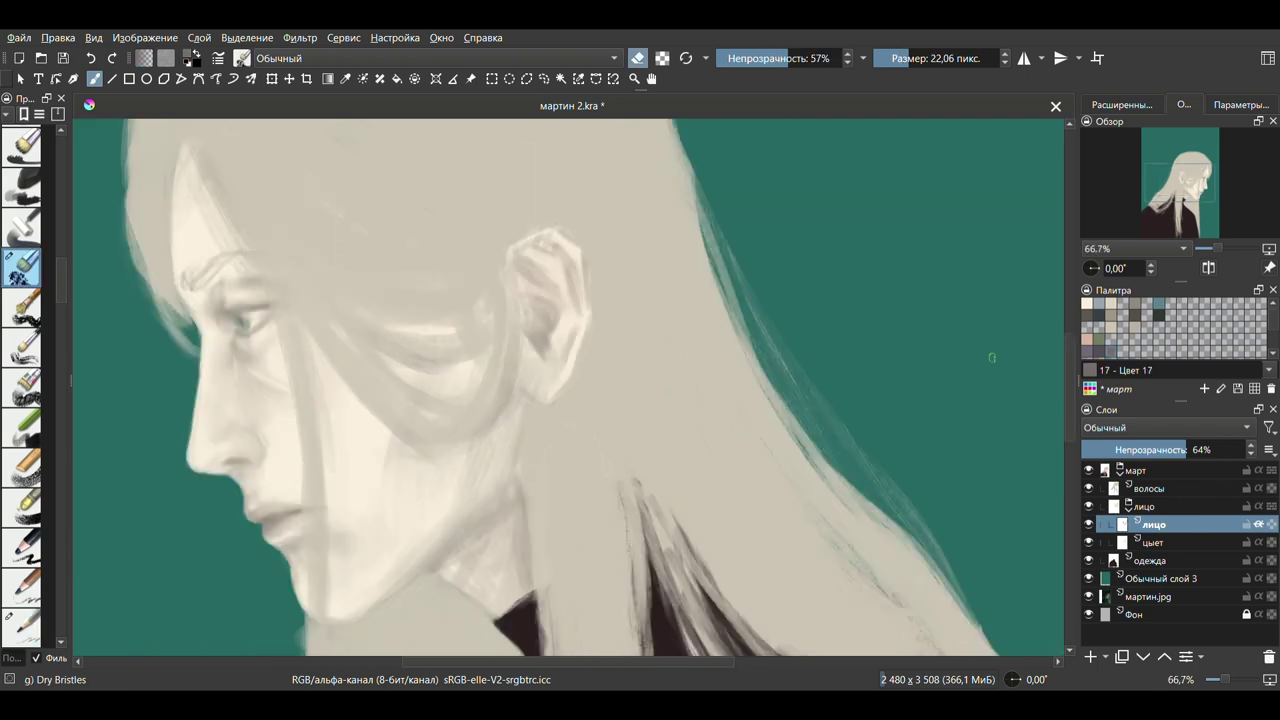
key(e)
ctrl+click(243, 331)
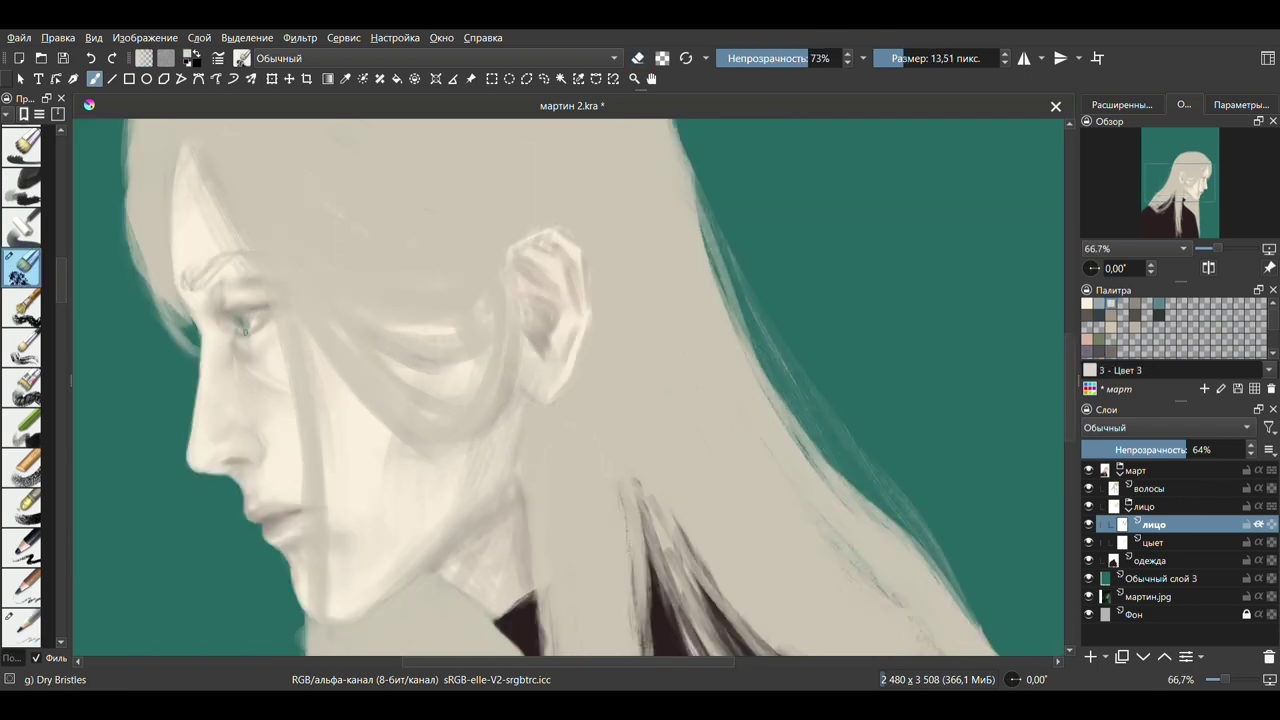
ctrl+click(236, 337)
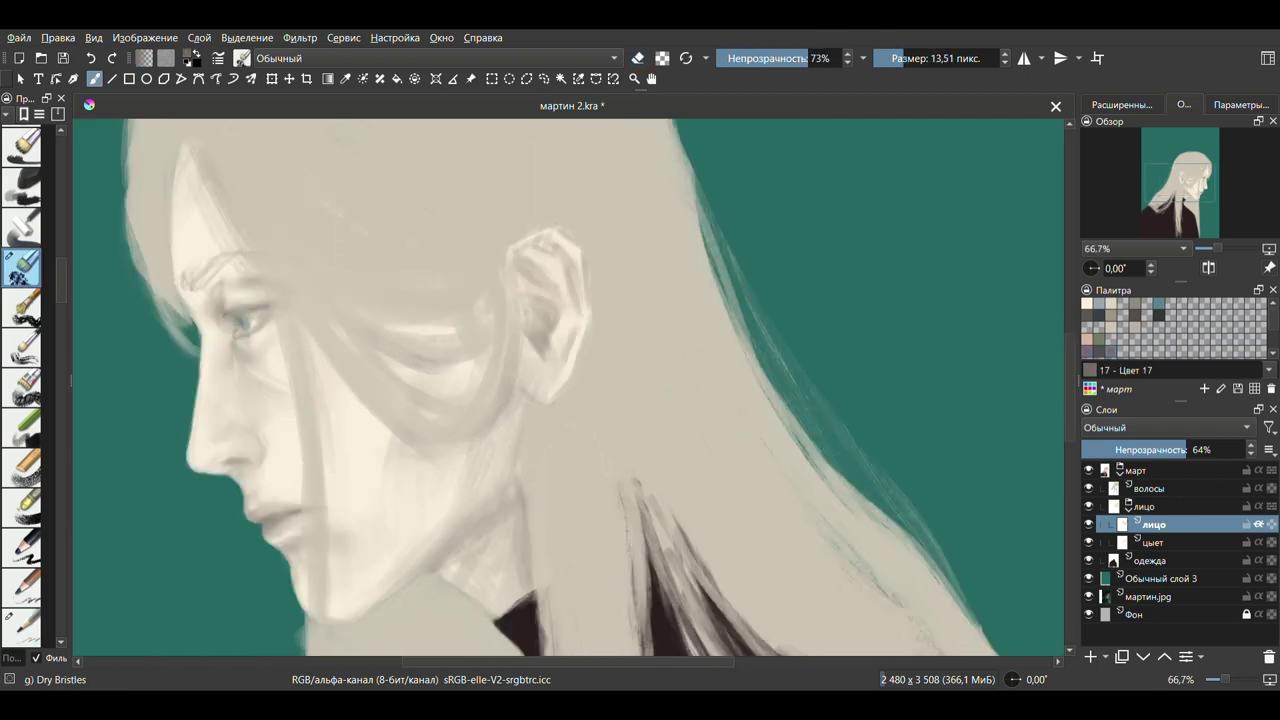
Fill in the eyebrow with Dry Bristles at 73% opacity, hiding the layer "волосы" while checking the face.
key(2)
click(1088, 488)
key(plus)
key(plus)
key(plus)
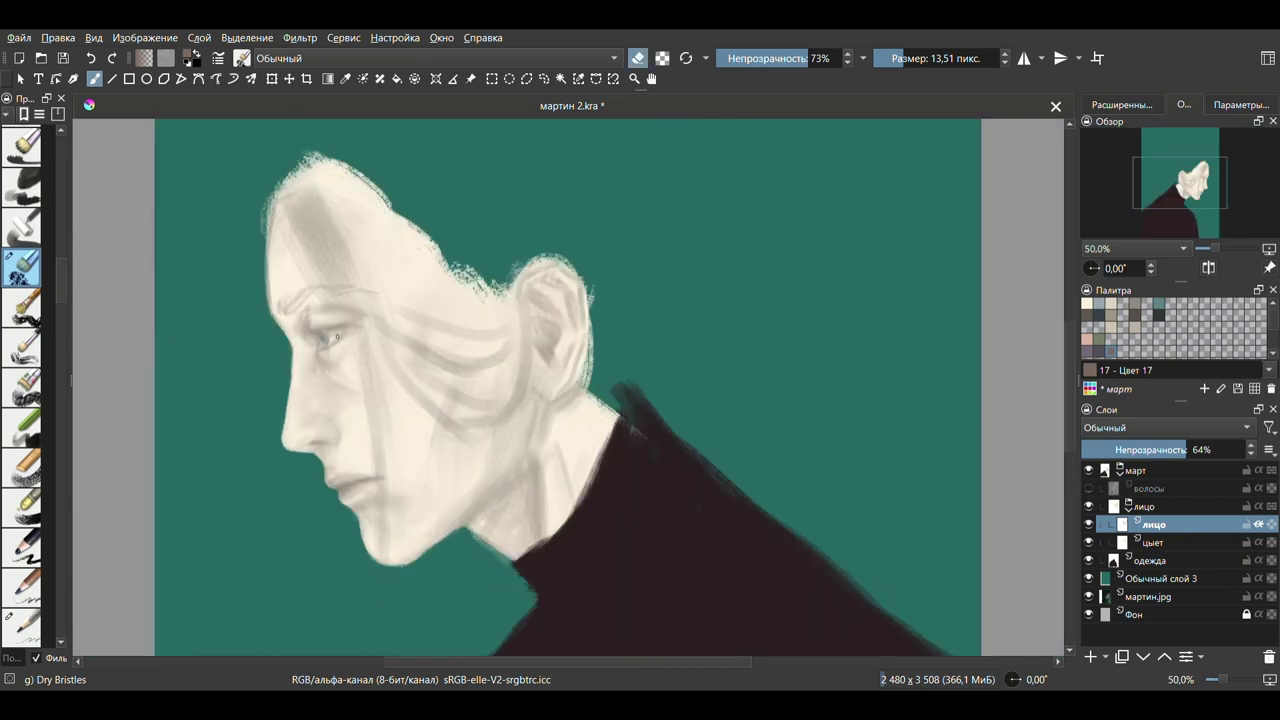
key(e)
key(ctrl+z)
click(1135, 316)
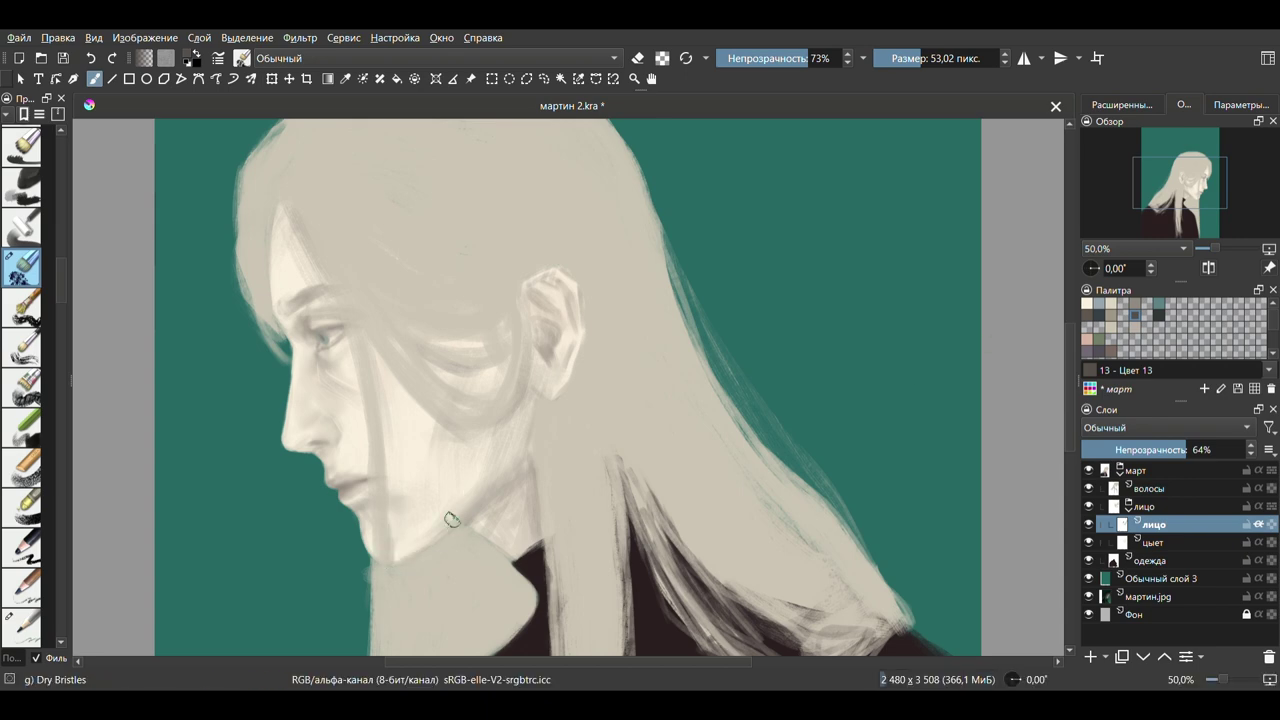
Shade the ear and the neck under the jaw with Dry Bristles at 73% opacity and smooth them with Blender Blur at 60 px.
ctrl+click(522, 380)
drag(566, 360, 530, 362)
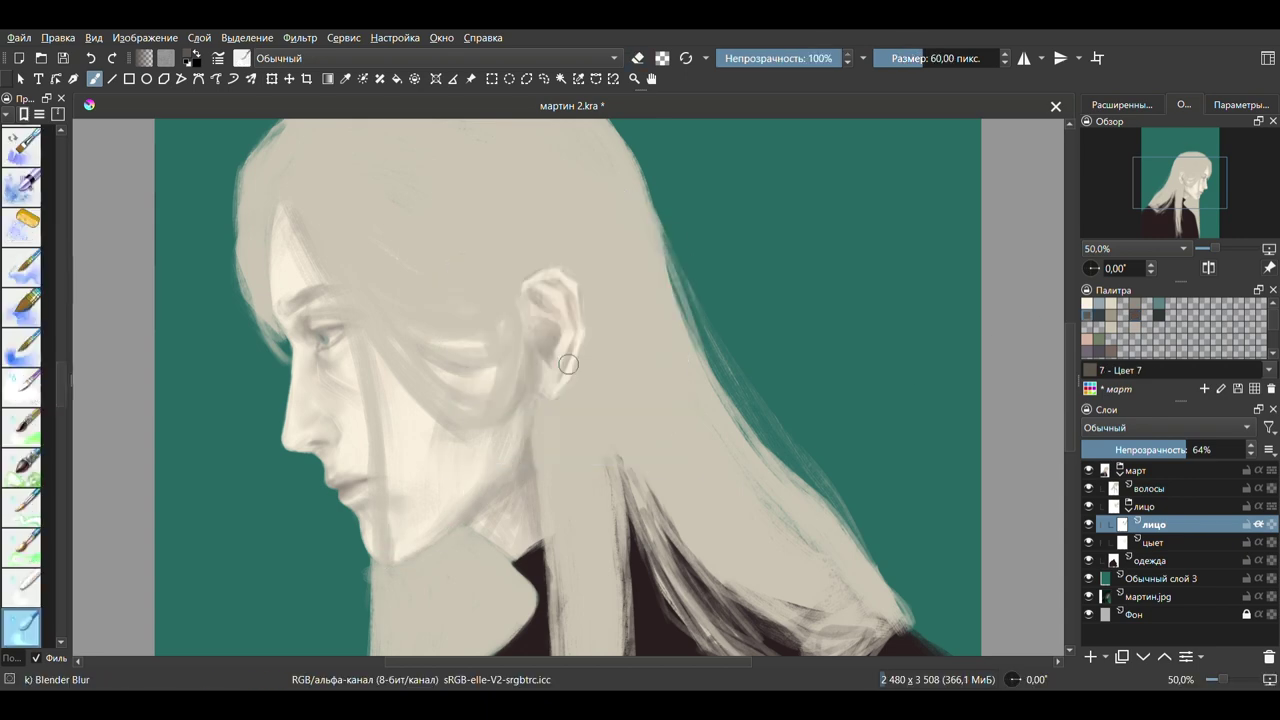
key(slash)
right_click(526, 453)
click(445, 430)
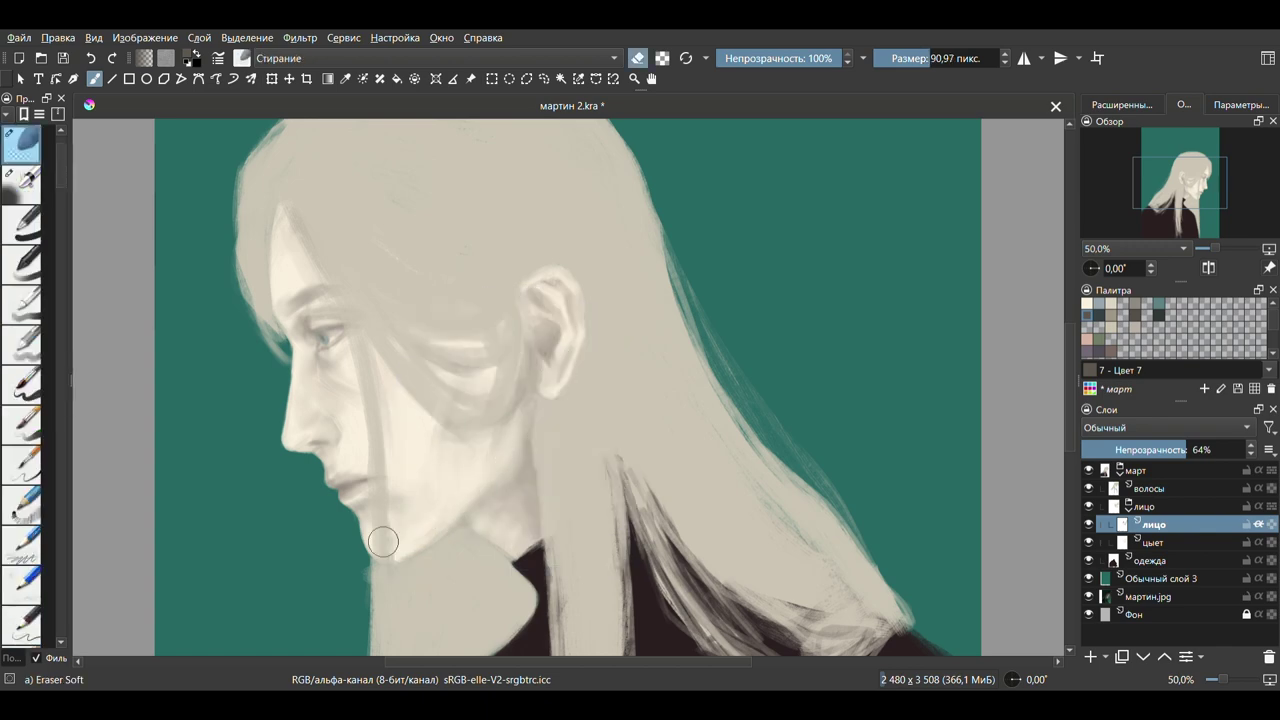
Save the painting and mirror the canvas view to check the profile.
key(2)
key(ctrl+s)
key(m)
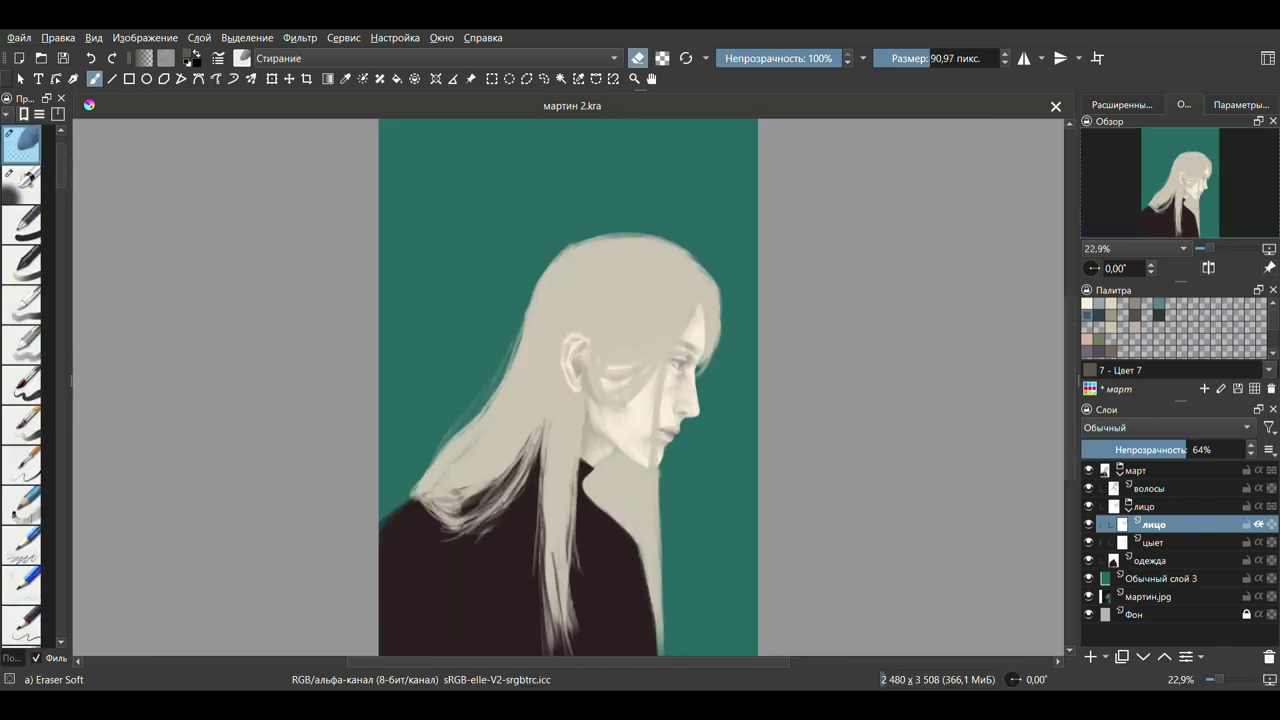
Deepen the shadow under the jaw with Dry Bristles at 73% opacity and 37.05 px, and blend it with Blender Blur at 104.43 px.
key(slash)
key(slash)
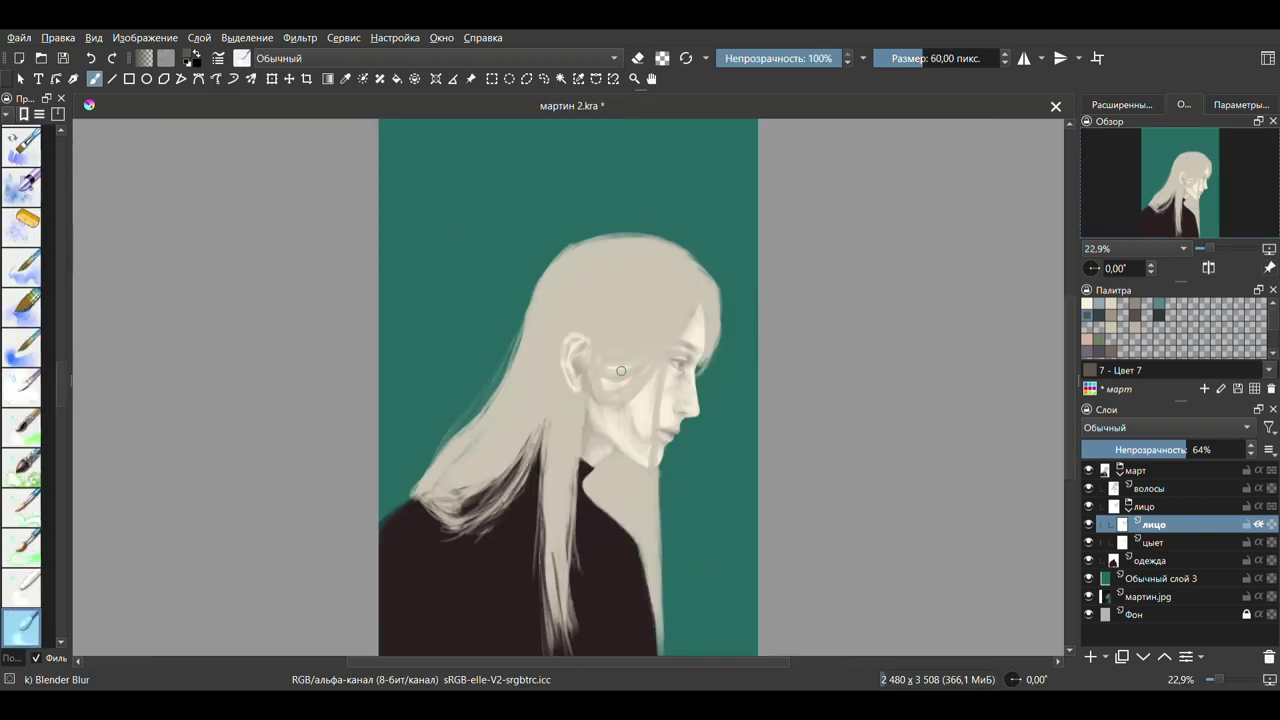
right_click(692, 342)
click(613, 385)
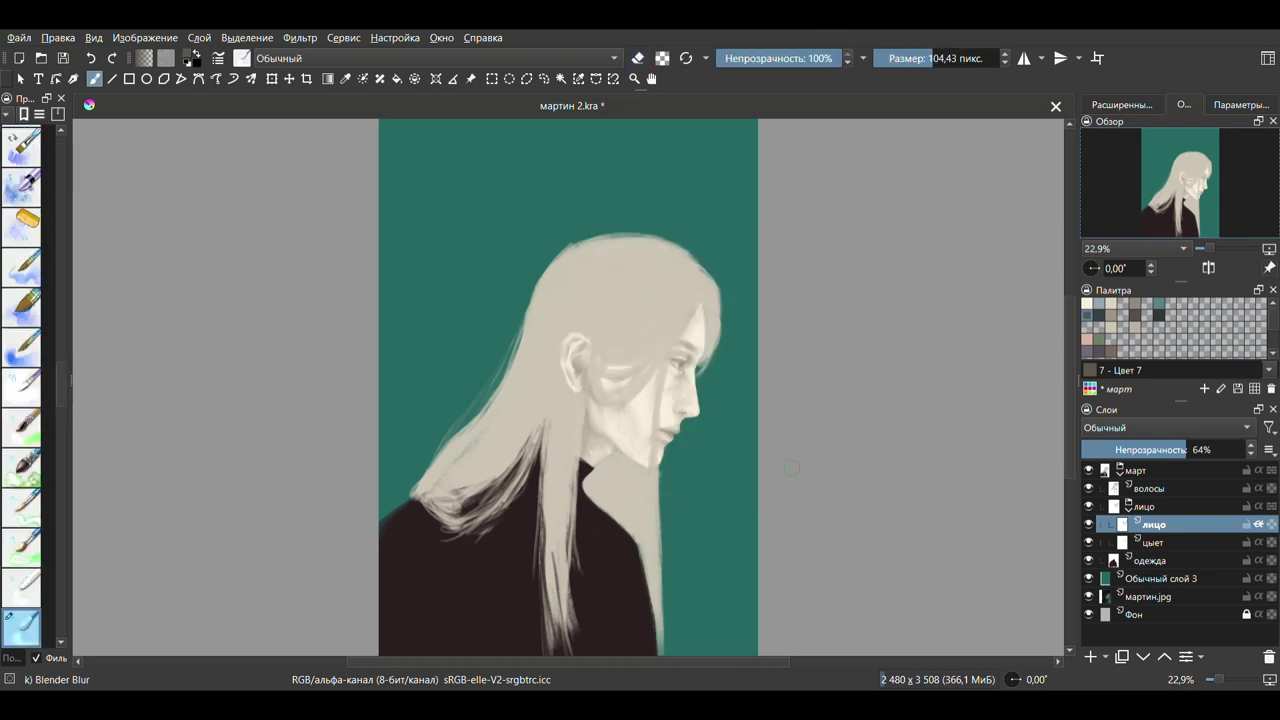
key(slash)
right_click(685, 360)
click(597, 432)
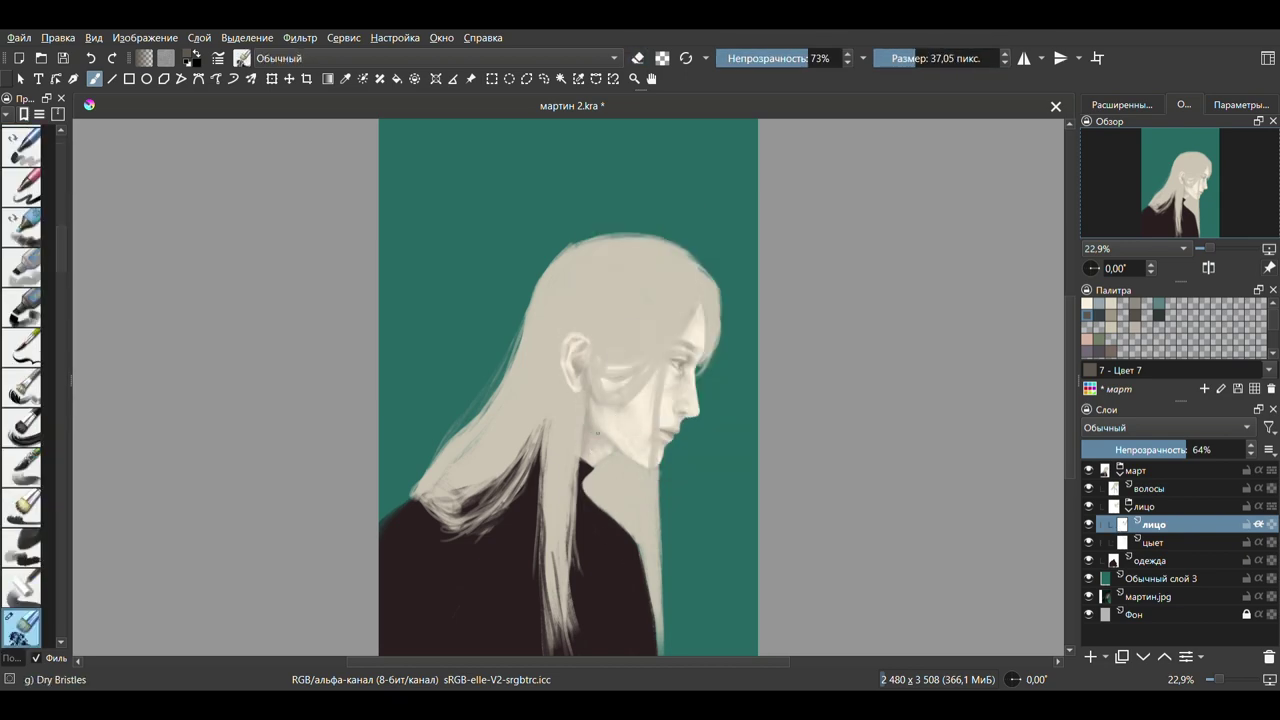
key(slash)
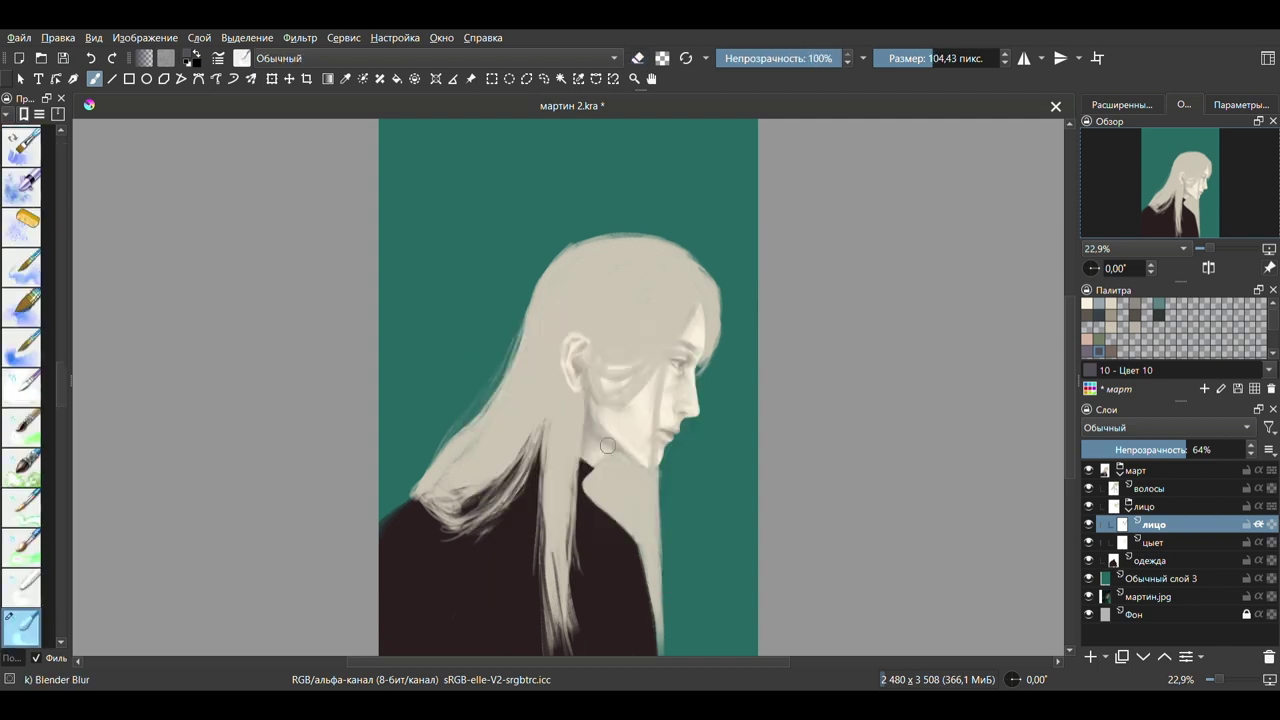
Shade beside the nose with Dry Bristles in palette colour 17, blend with Blender Blur at 15.39 px and refine with Eraser Soft at 17.44 px.
key(slash)
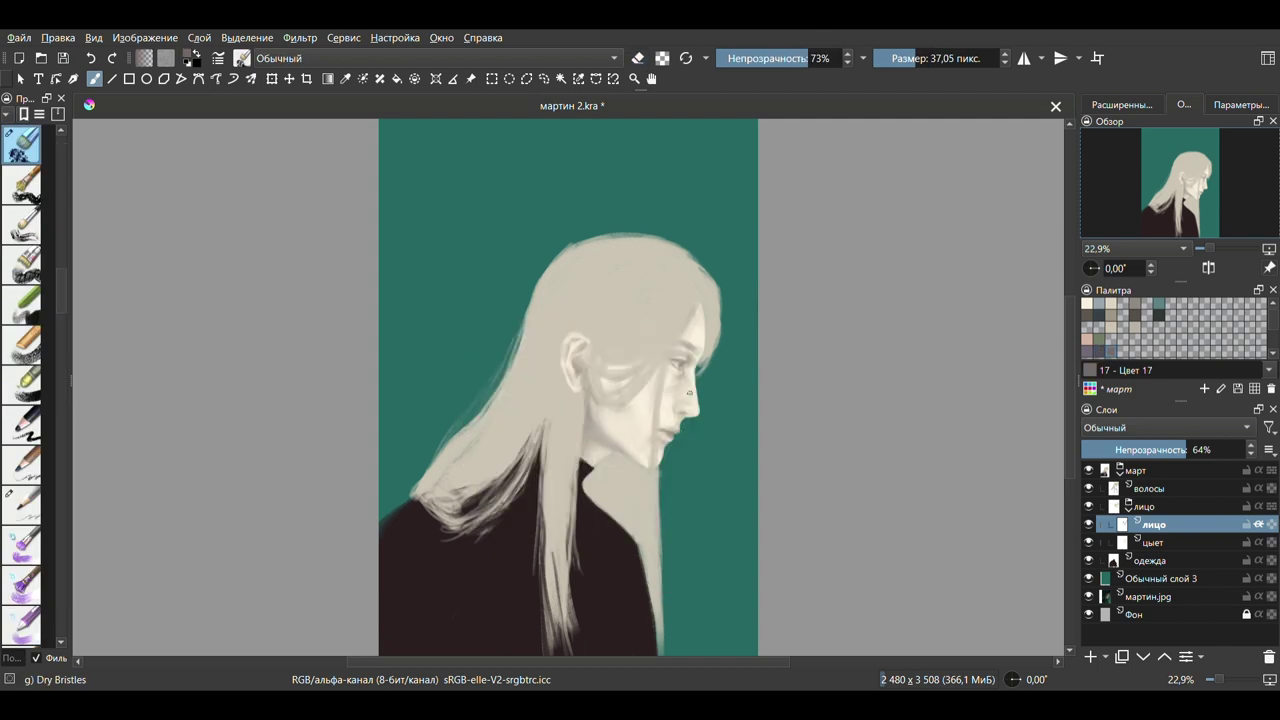
key(slash)
right_click(706, 434)
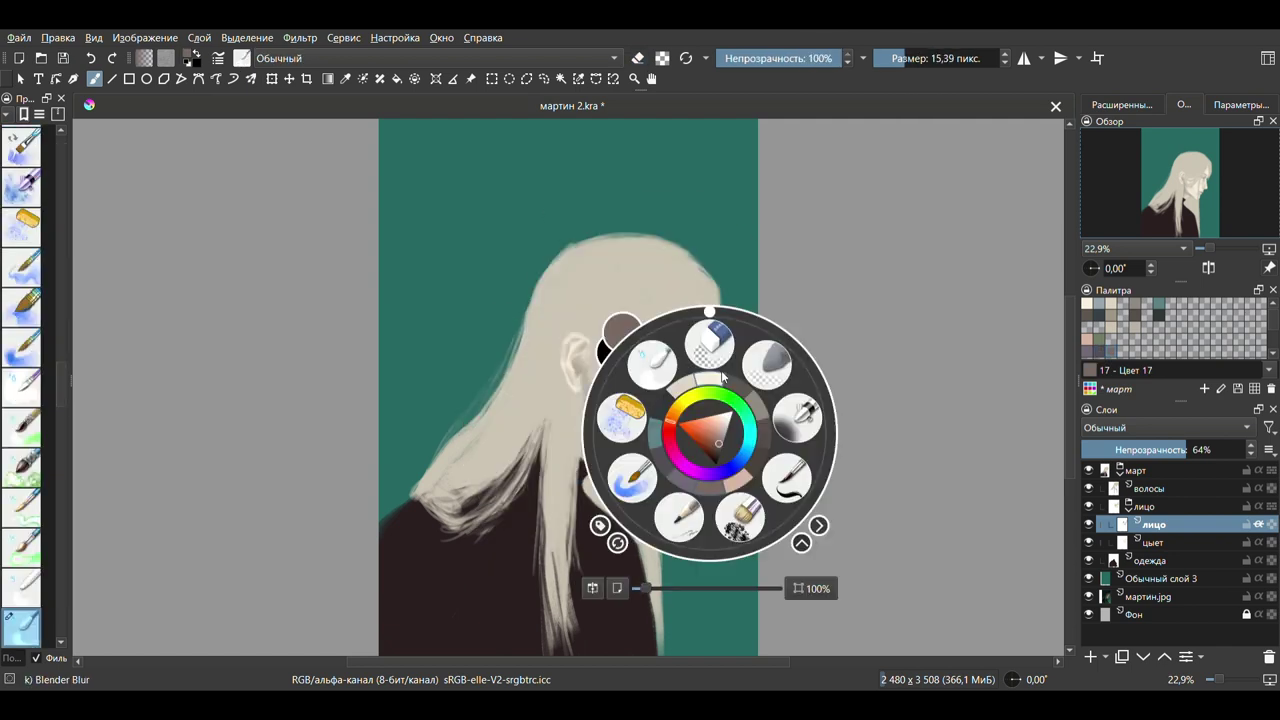
click(677, 402)
key(plus)
key(plus)
key(plus)
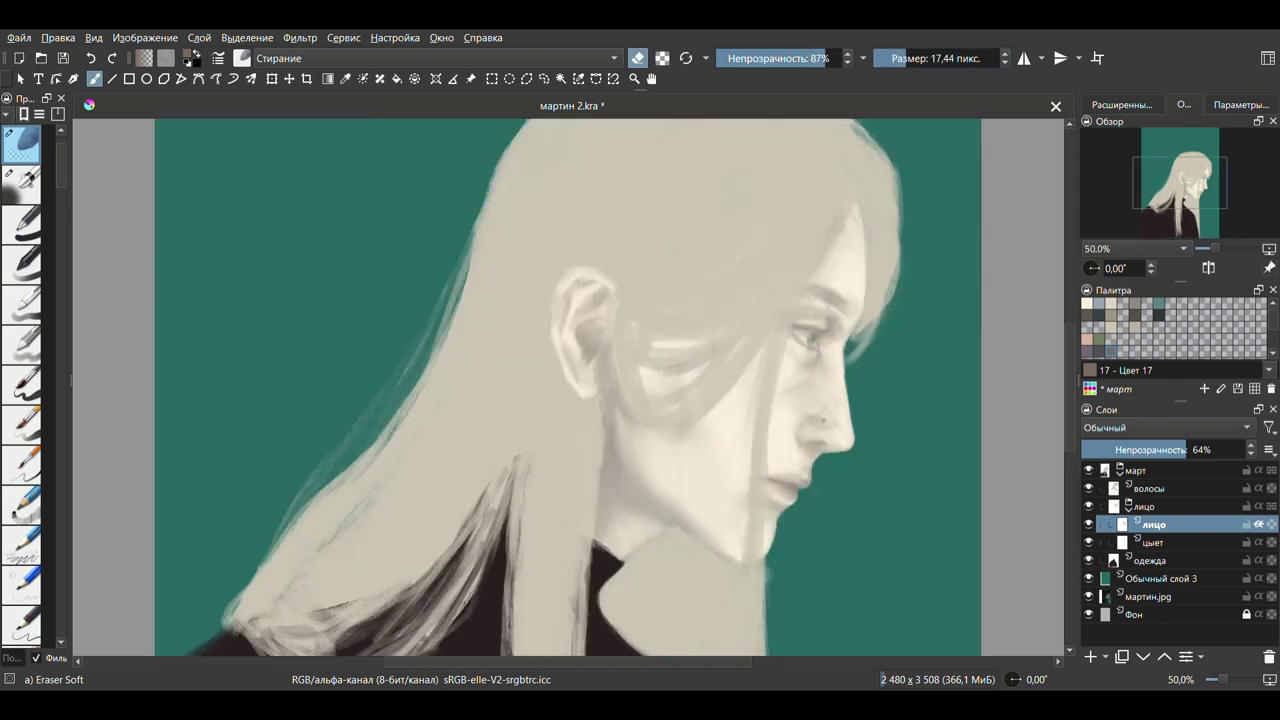
Tint the cheek with pink palette colour 8 and soften the patch using Eraser Soft at 87% opacity and 87.80 px.
right_click(839, 360)
click(820, 393)
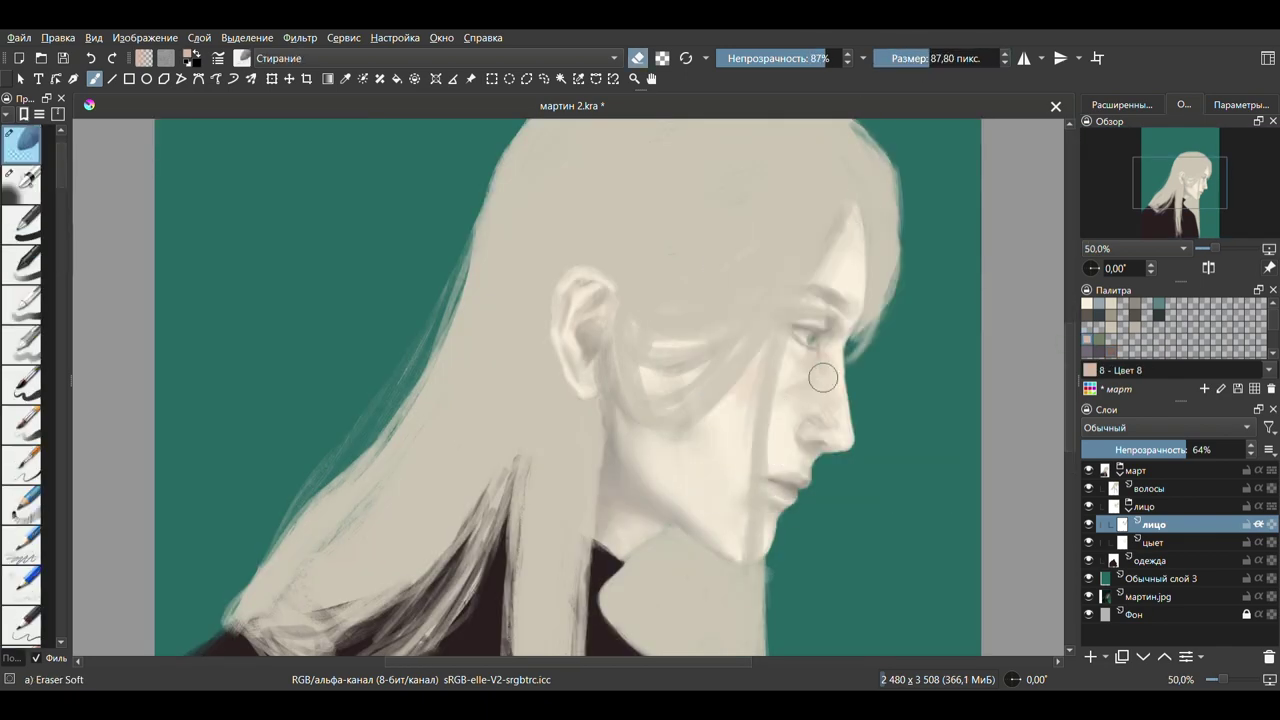
key(minus)
key(minus)
key(minus)
Save the painting and adjust the shape of the group "март" with the Liquify transform at size 95.67.
key(ctrl+s)
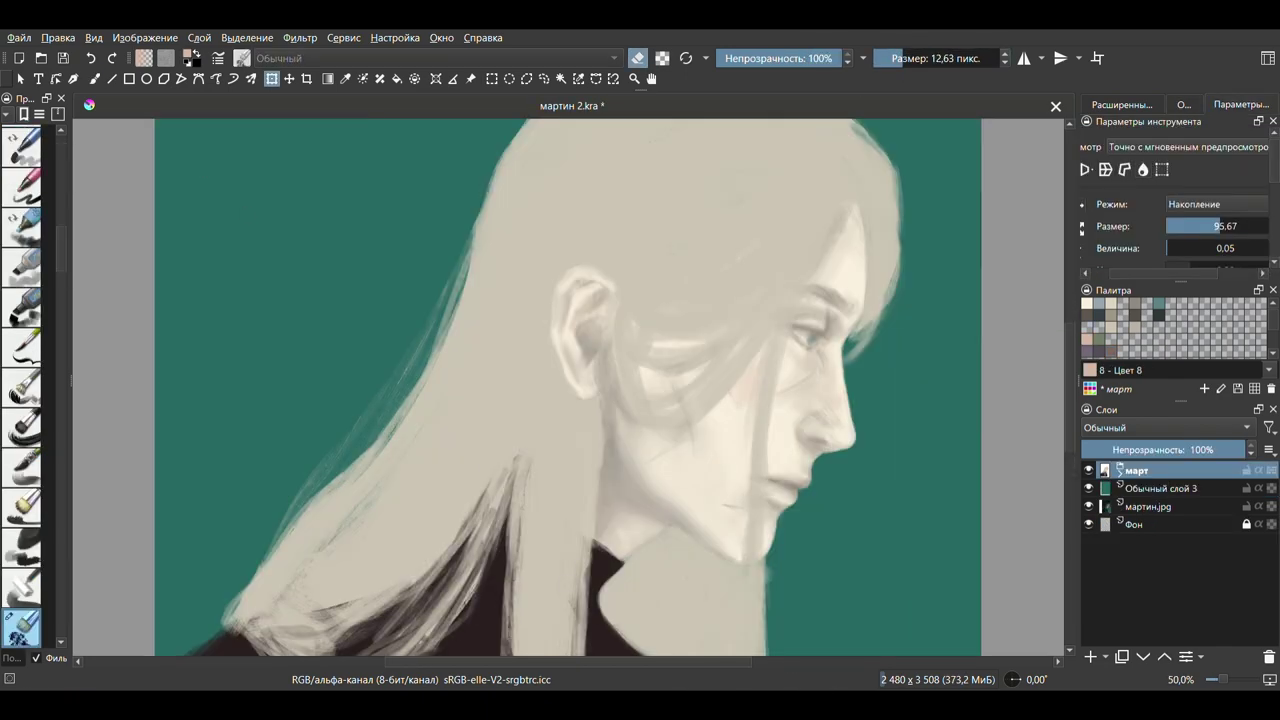
key(ctrl+z)
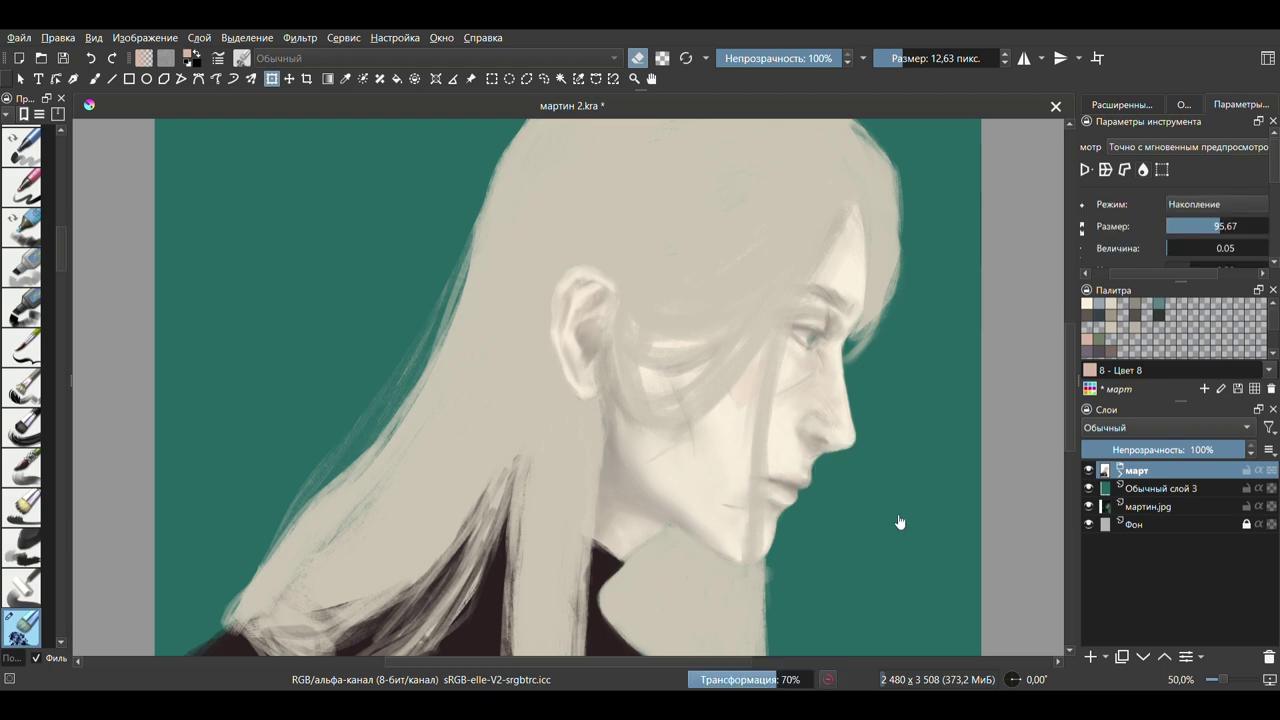
key(2)
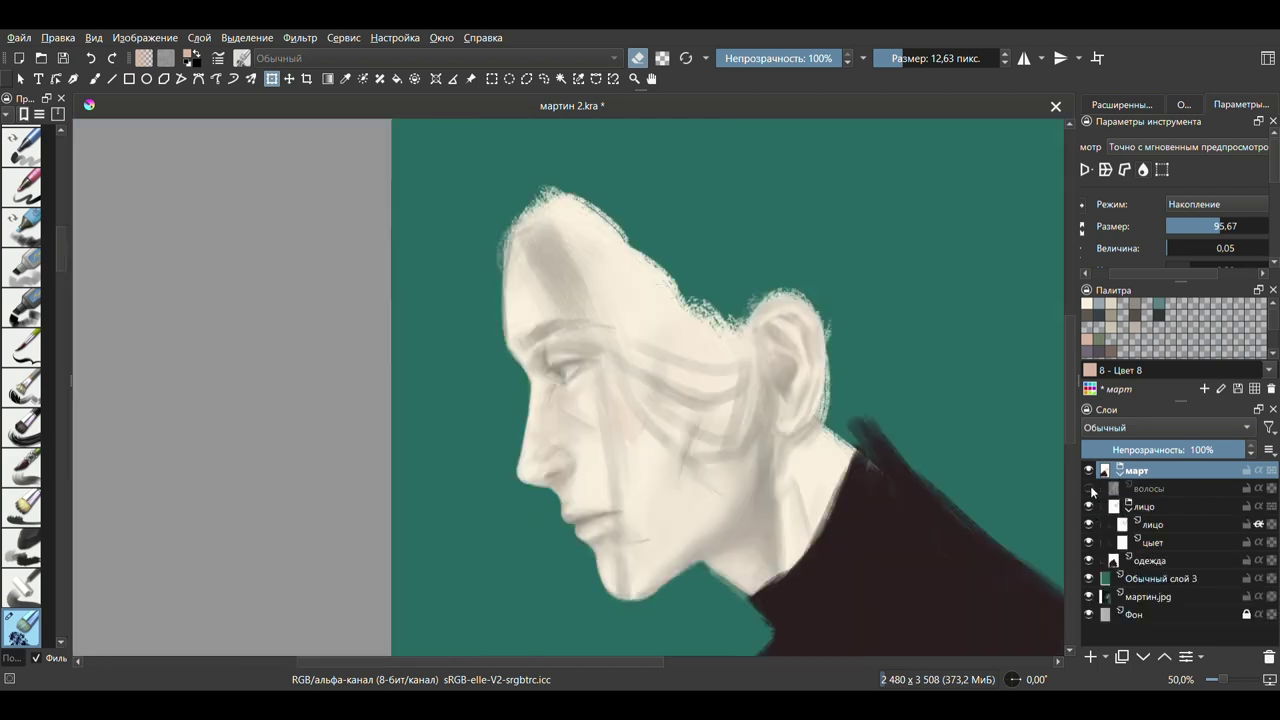
Erase the loose hair strand crossing the cheek with Eraser Soft at 87% opacity and 57.63 px.
click(1128, 510)
click(1127, 514)
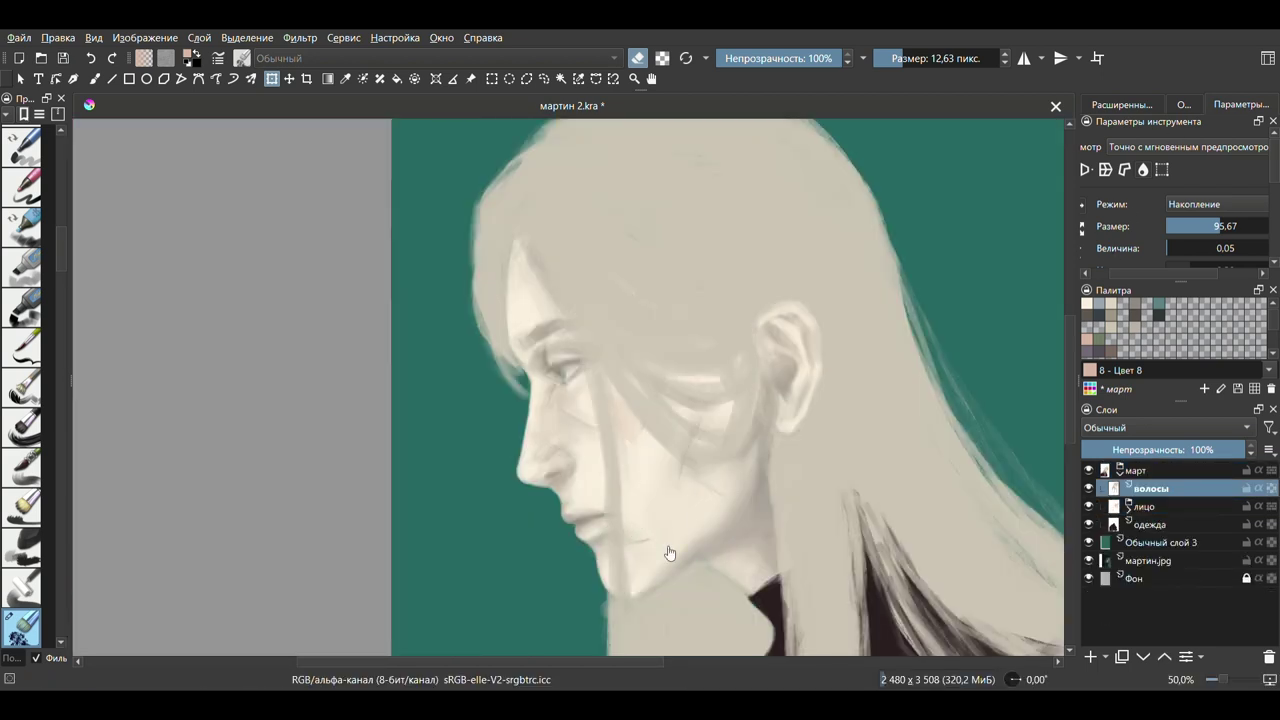
key(b)
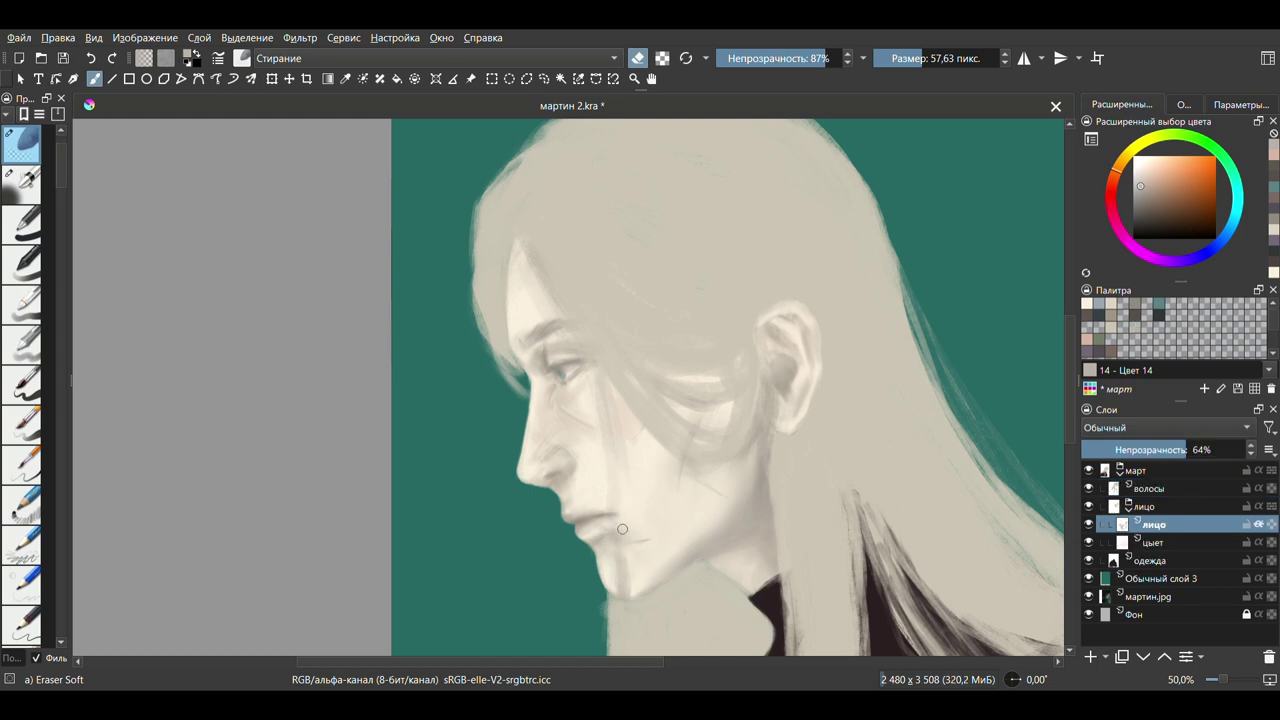
Rework the cheek on the layer "лицо" with Dry Bristles at 73% opacity and 81.68 px, using palette colours 8 and 7.
key(slash)
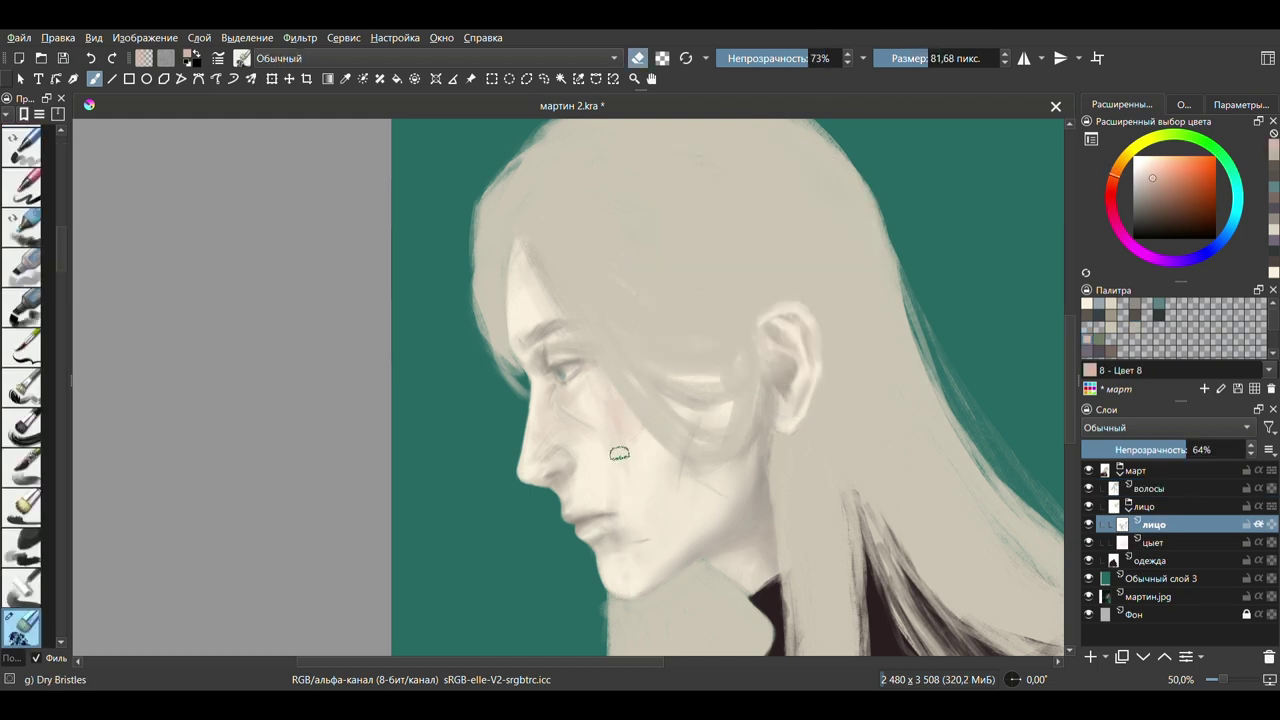
key(e)
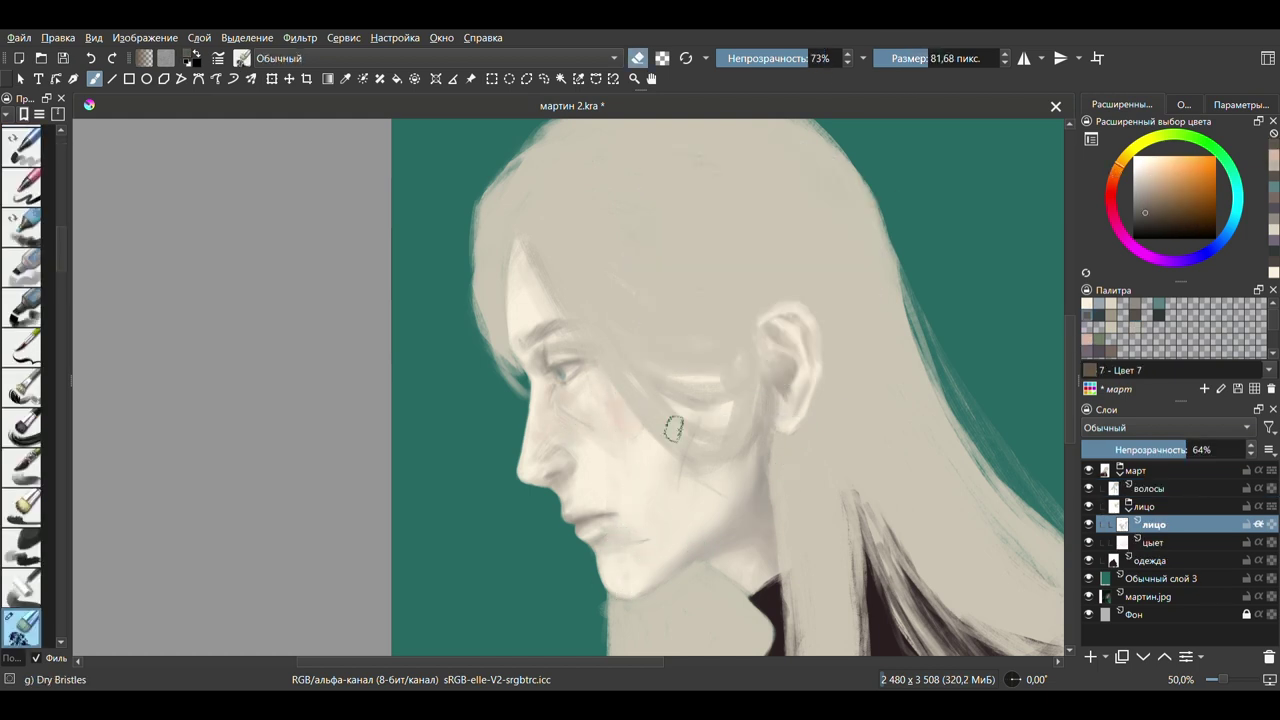
key(slash)
right_click(632, 470)
click(614, 390)
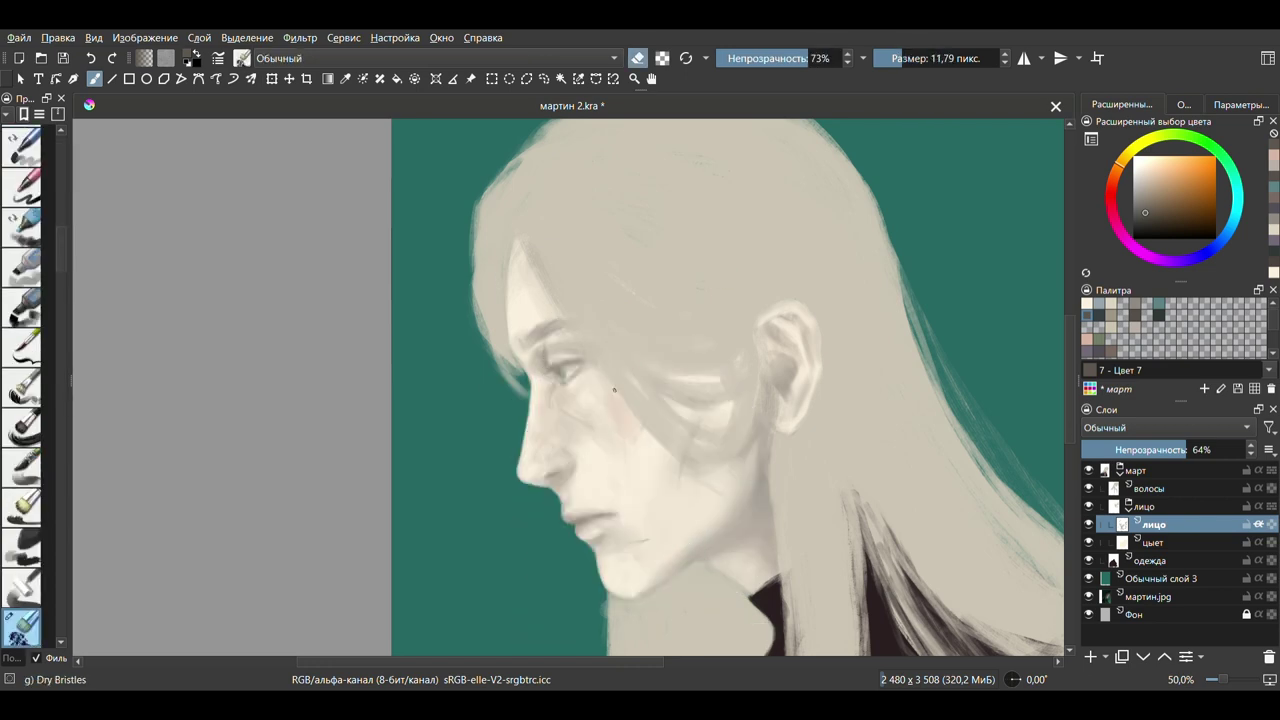
Refine the eye area with Dry Bristles at 11.79 px, blend with Blender Blur at 15.39 px and mirror the canvas view.
key(slash)
key(slash)
key(slash)
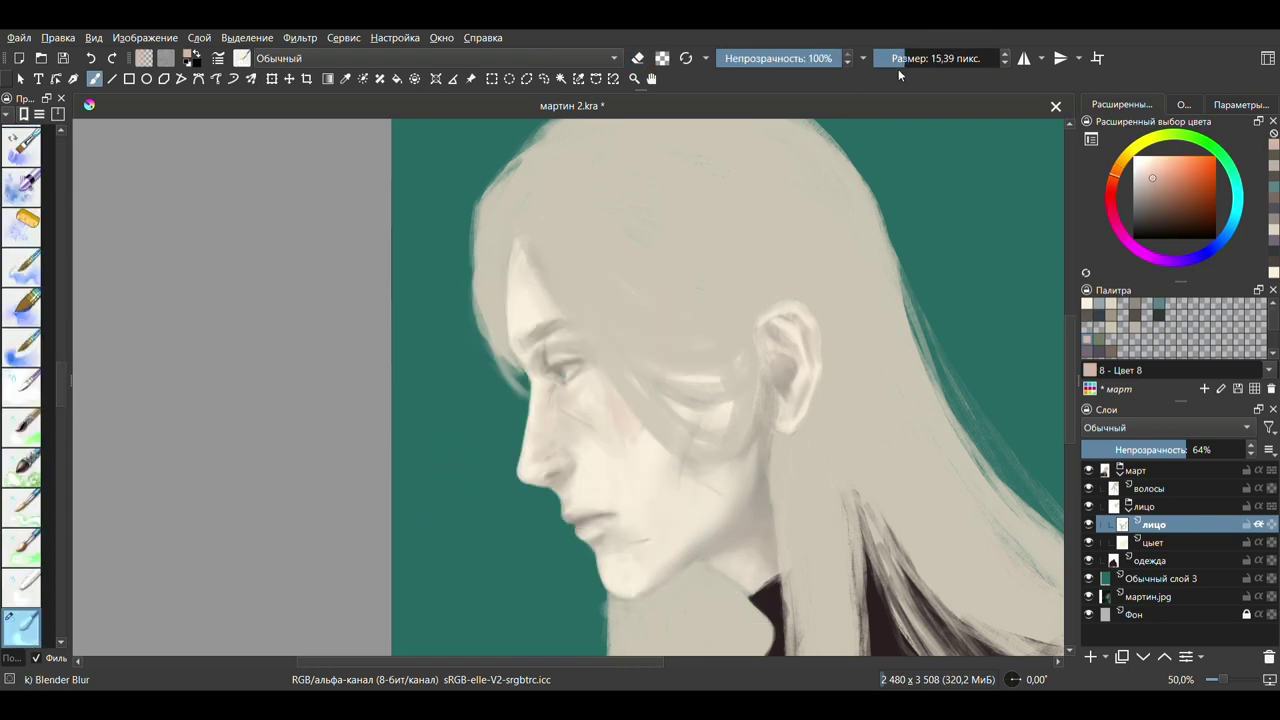
right_click(628, 340)
click(682, 278)
key(m)
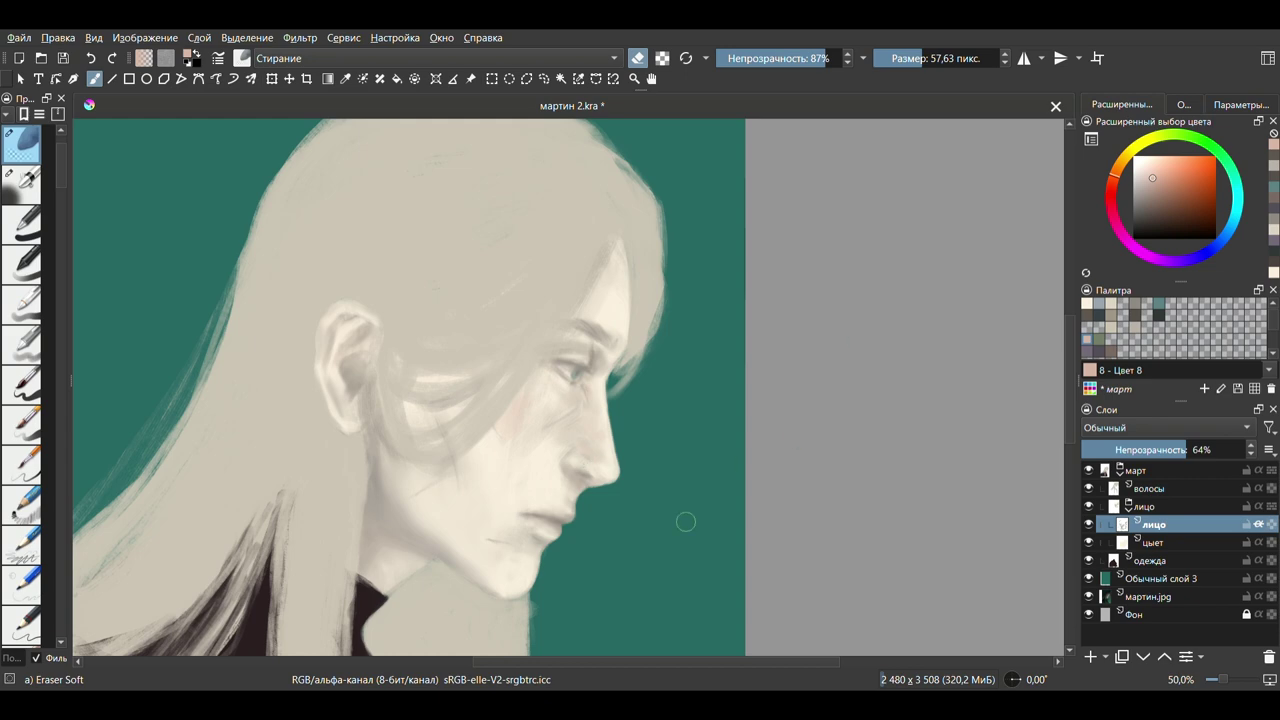
Shade the nose and temple with Dry Bristles at 69% and 60% opacity, softening the temple with Eraser Soft at 74% opacity and 100.95 px.
right_click(578, 410)
click(577, 461)
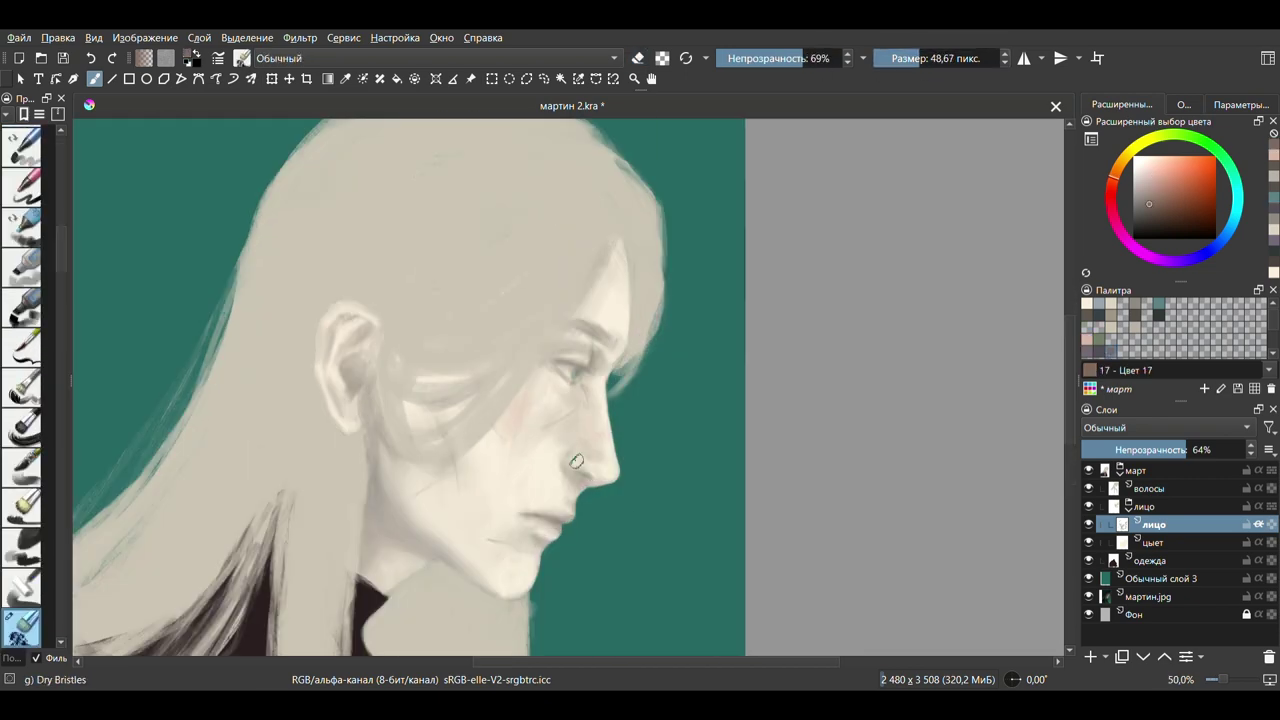
right_click(449, 333)
click(471, 422)
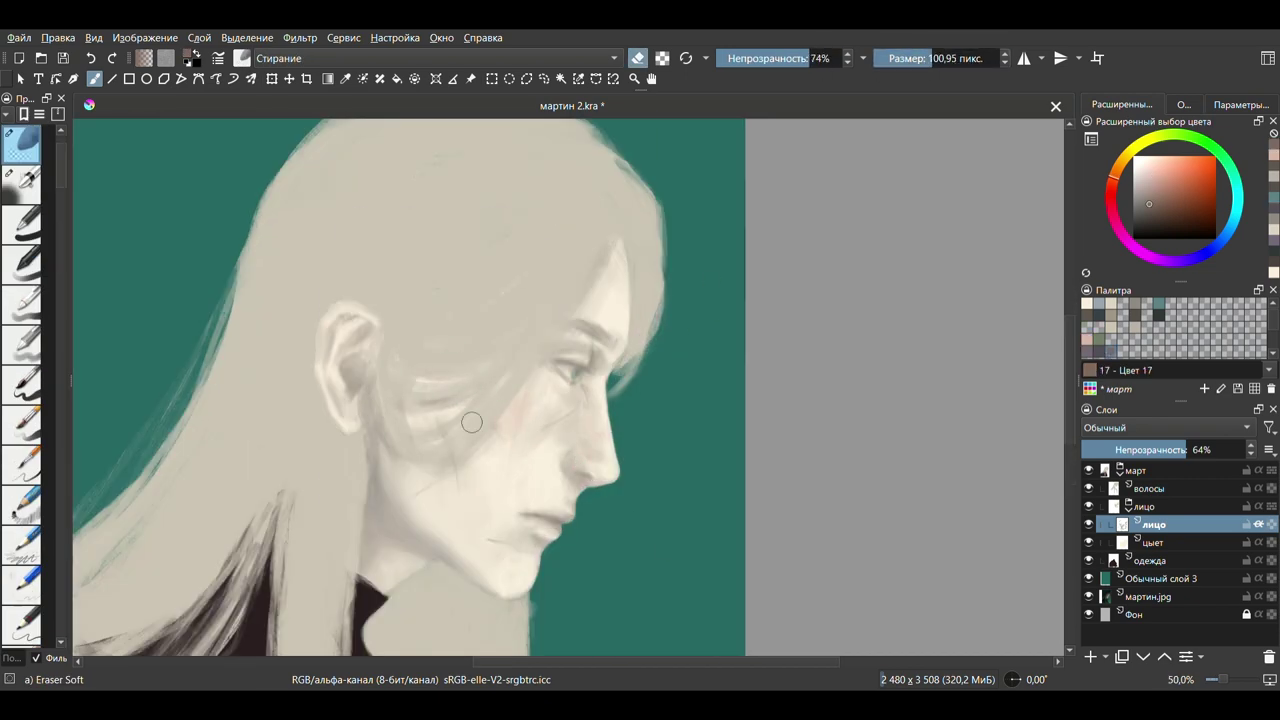
key(slash)
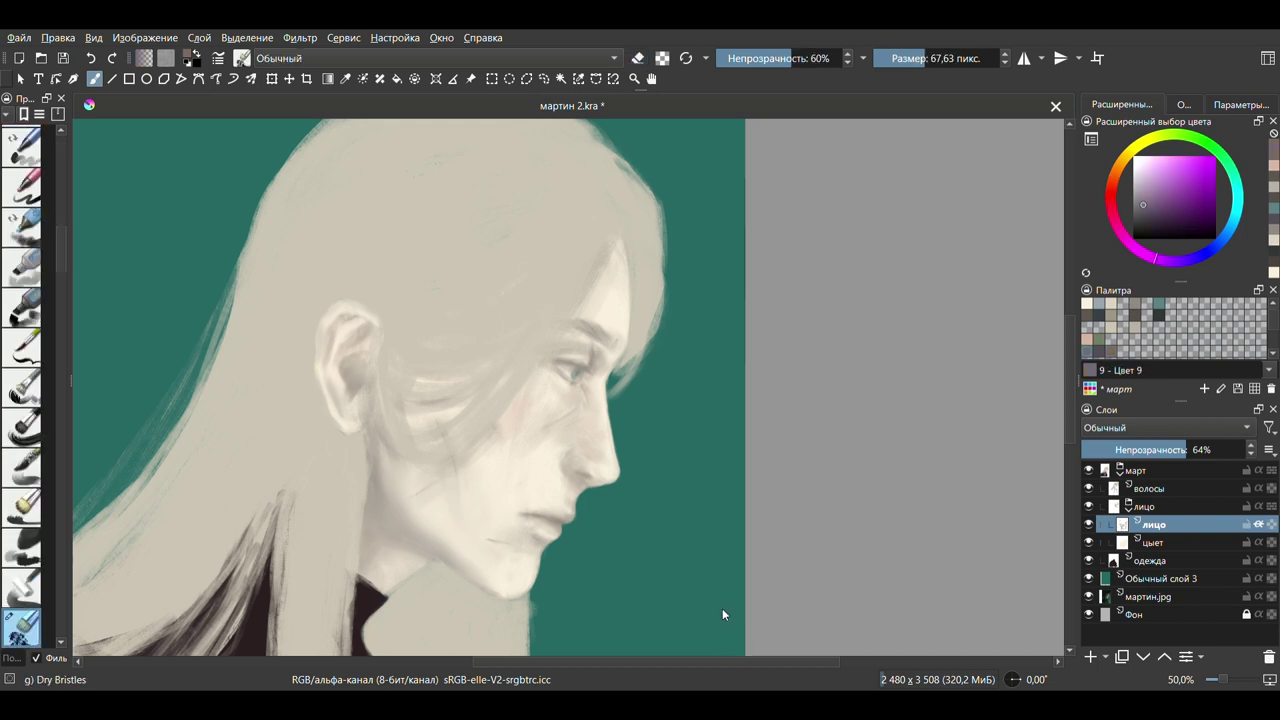
Place the layer "волосы" in a group named "волосы" and extend the hair with Dry Bristles at 100% opacity in palette colour 5.
scroll(722, 615, down, 5)
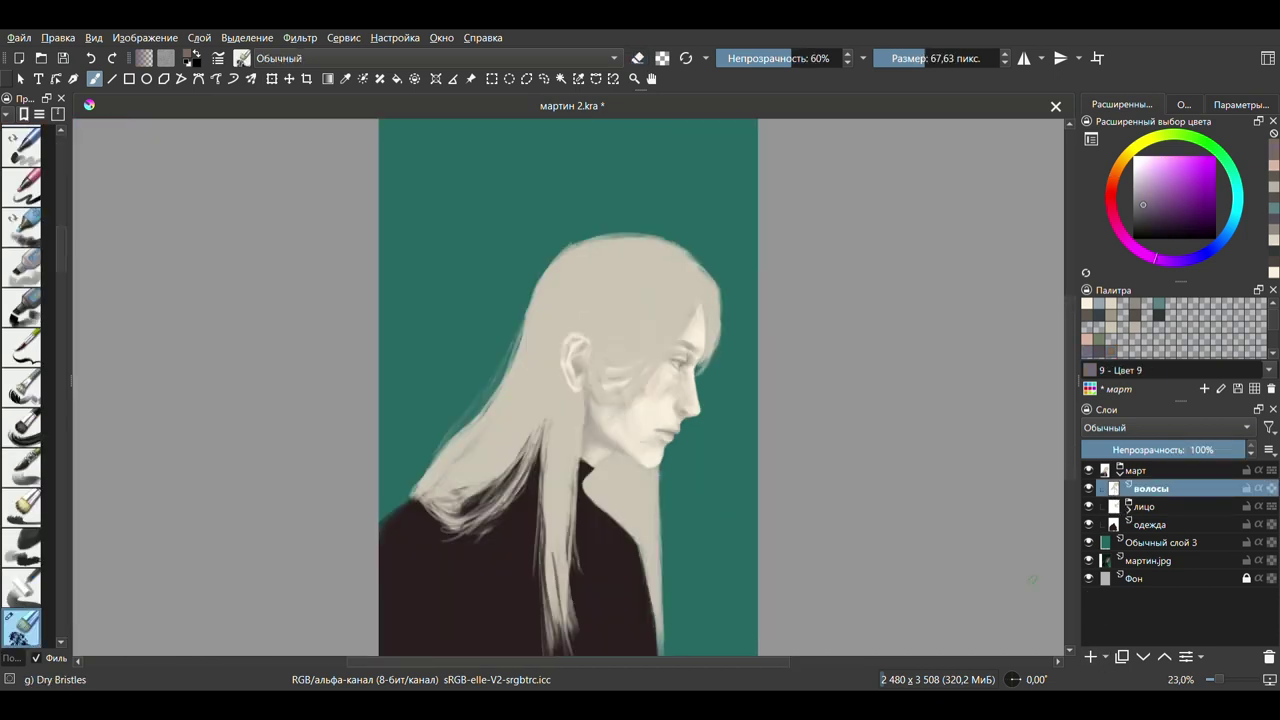
click(1110, 326)
key(period)
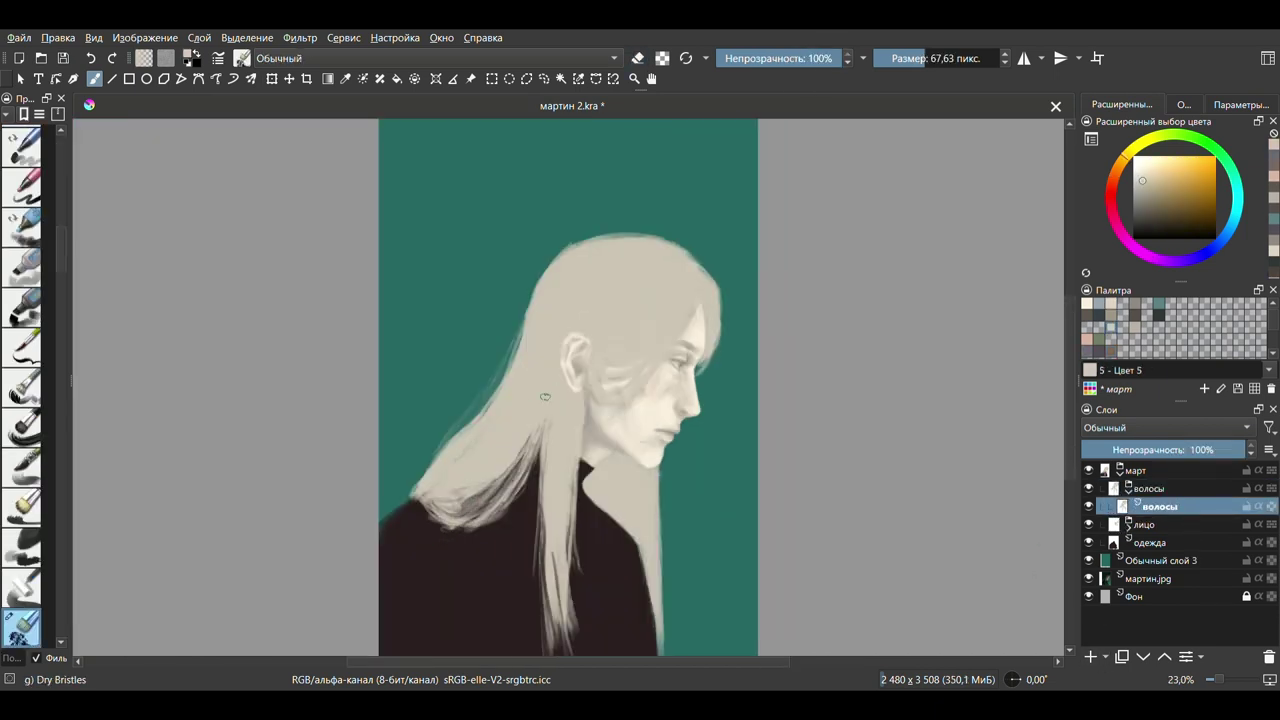
drag(560, 515, 556, 650)
Paint long thin strands at the hair ends over the dark clothing with Charcoal Pencil Thin at 40.69 px in palette colour 5.
key(period)
drag(538, 485, 536, 636)
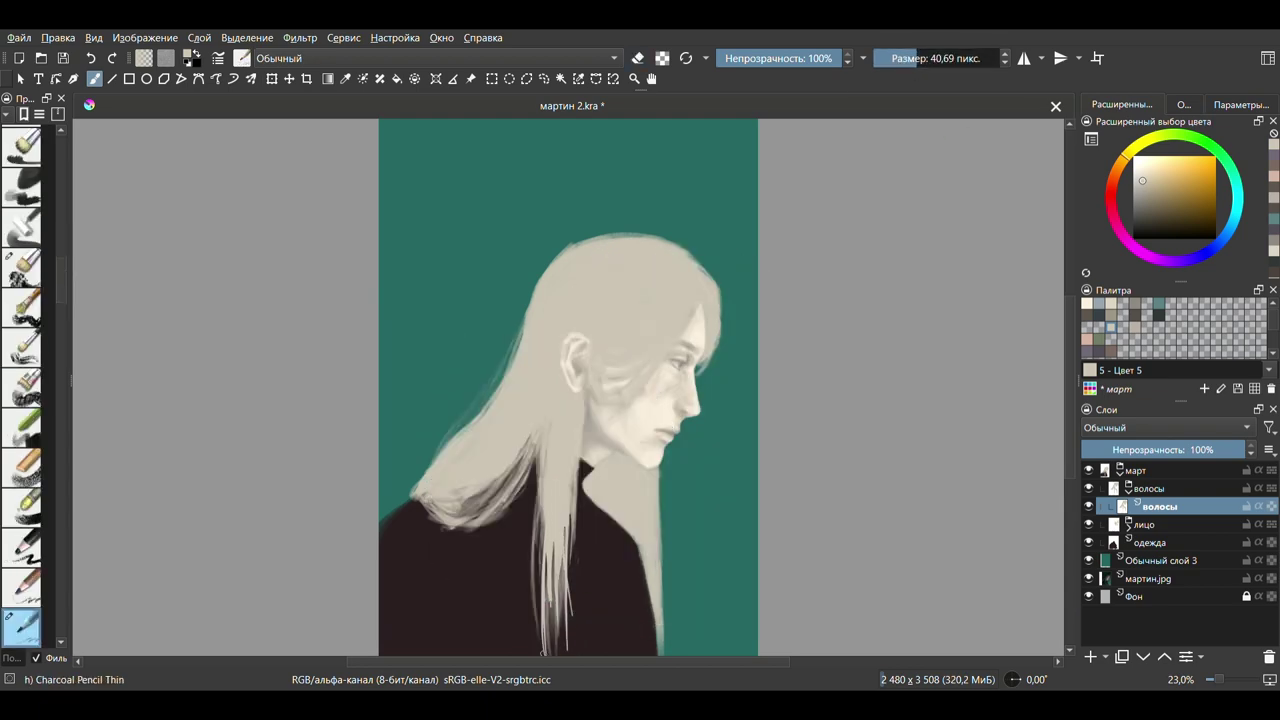
drag(540, 510, 545, 640)
key(plus)
key(plus)
key(plus)
key(plus)
key(minus)
key(minus)
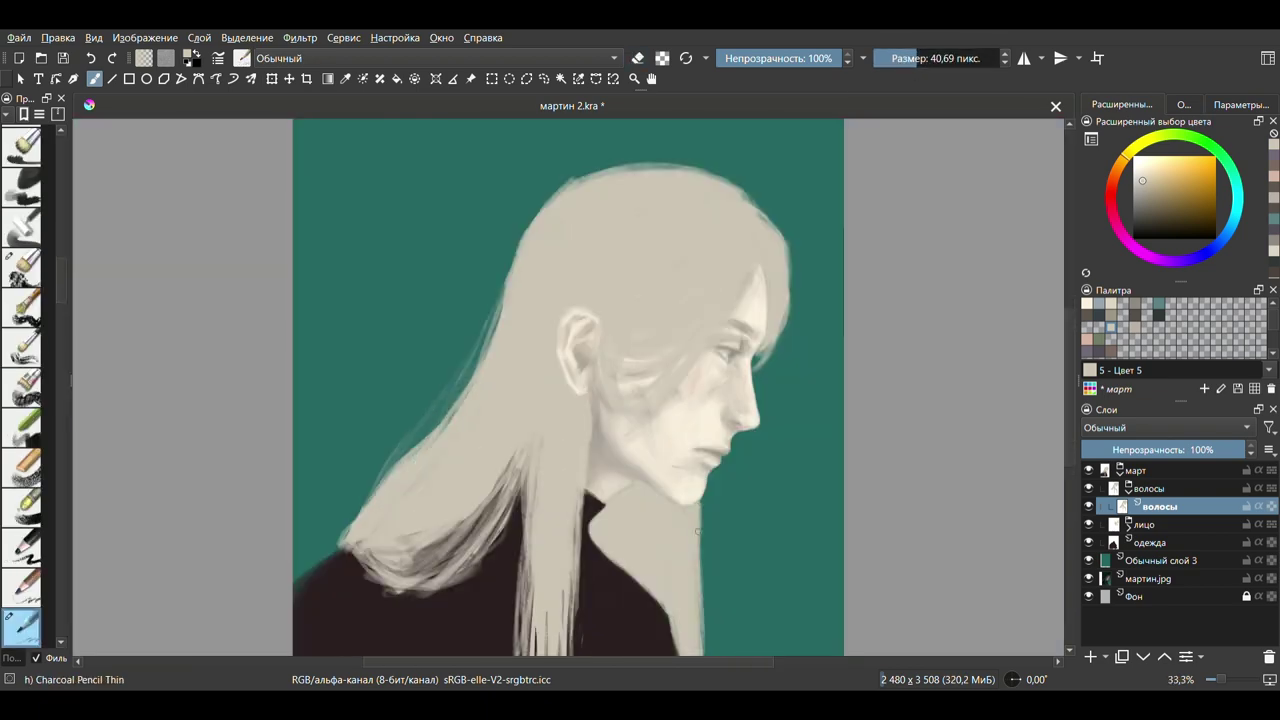
Define the hair strands over the shoulder with Charcoal Pencil Thin at 40.69 px, erasing narrow gaps between them.
drag(519, 459, 405, 563)
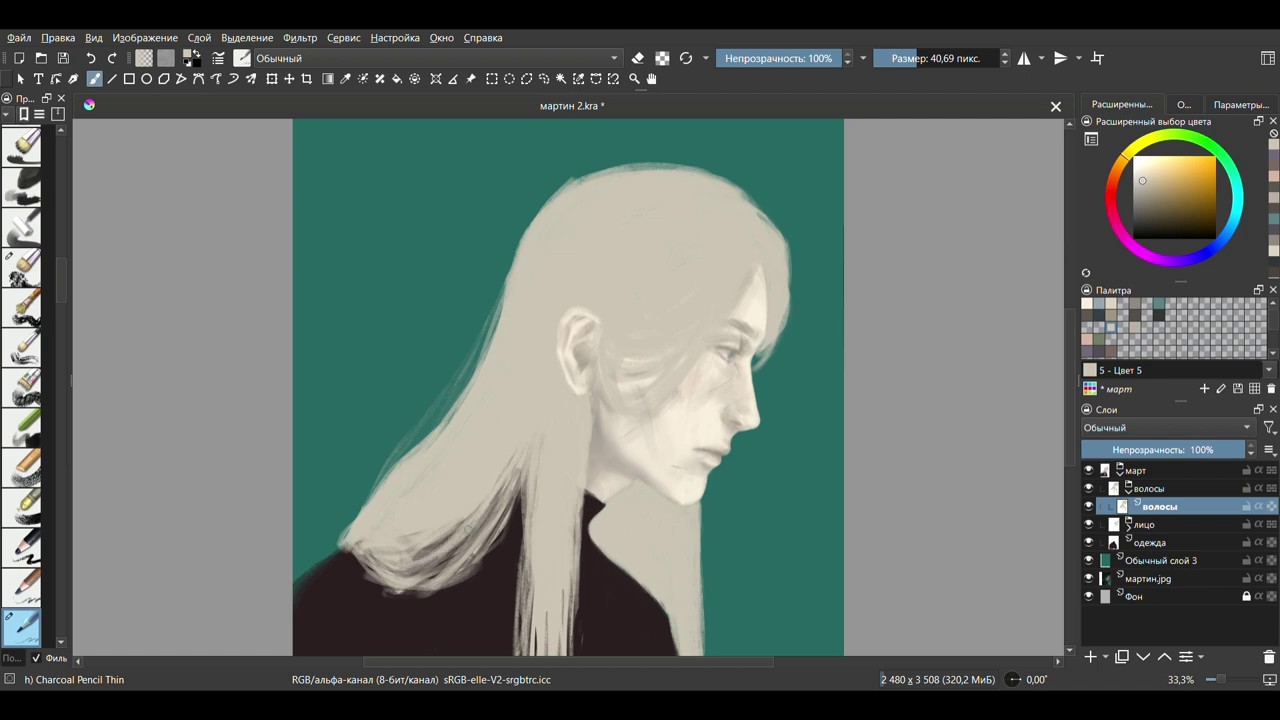
mouse_move(510, 465)
mouse_down()
mouse_move(430, 580)
mouse_move(522, 590)
mouse_up()
key(e)
key(e)
drag(500, 515, 420, 595)
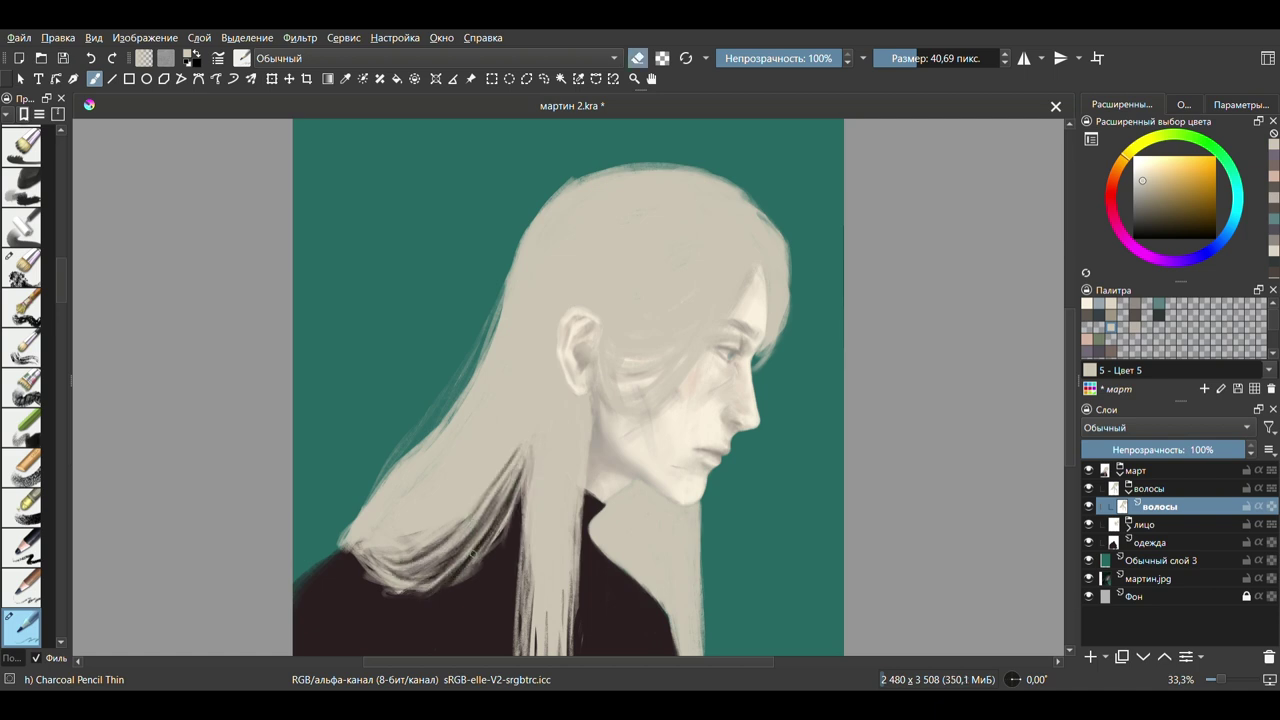
key(e)
drag(508, 490, 410, 585)
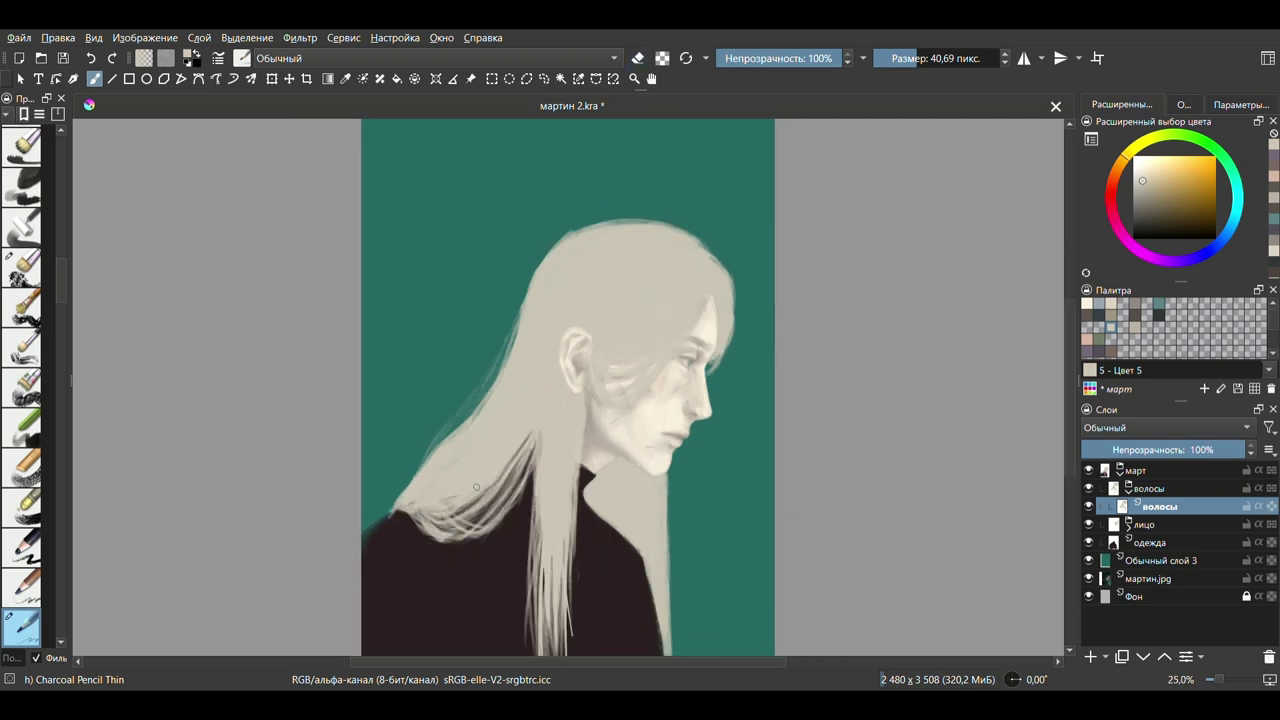
Shift the whole figure in the group "март" towards the left edge of the canvas and reselect the layer "волосы".
key(Page_Up)
key(Page_Up)
key(t)
scroll(600, 400, down, 2)
drag(695, 380, 659, 449)
click(1183, 104)
click(1160, 506)
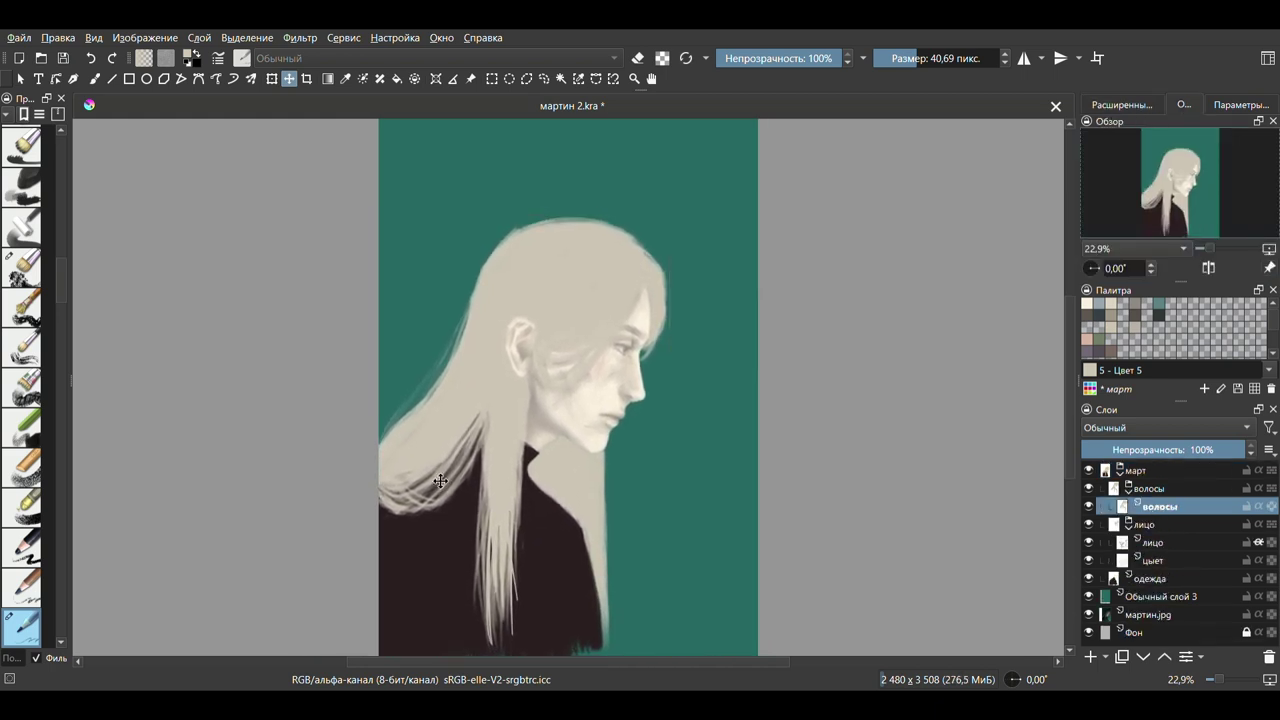
Paint loose strands at the back hair ends and lengthen the front lock with Charcoal Pencil Thin at 40.69 and 57.63 px.
key(b)
drag(470, 442, 385, 550)
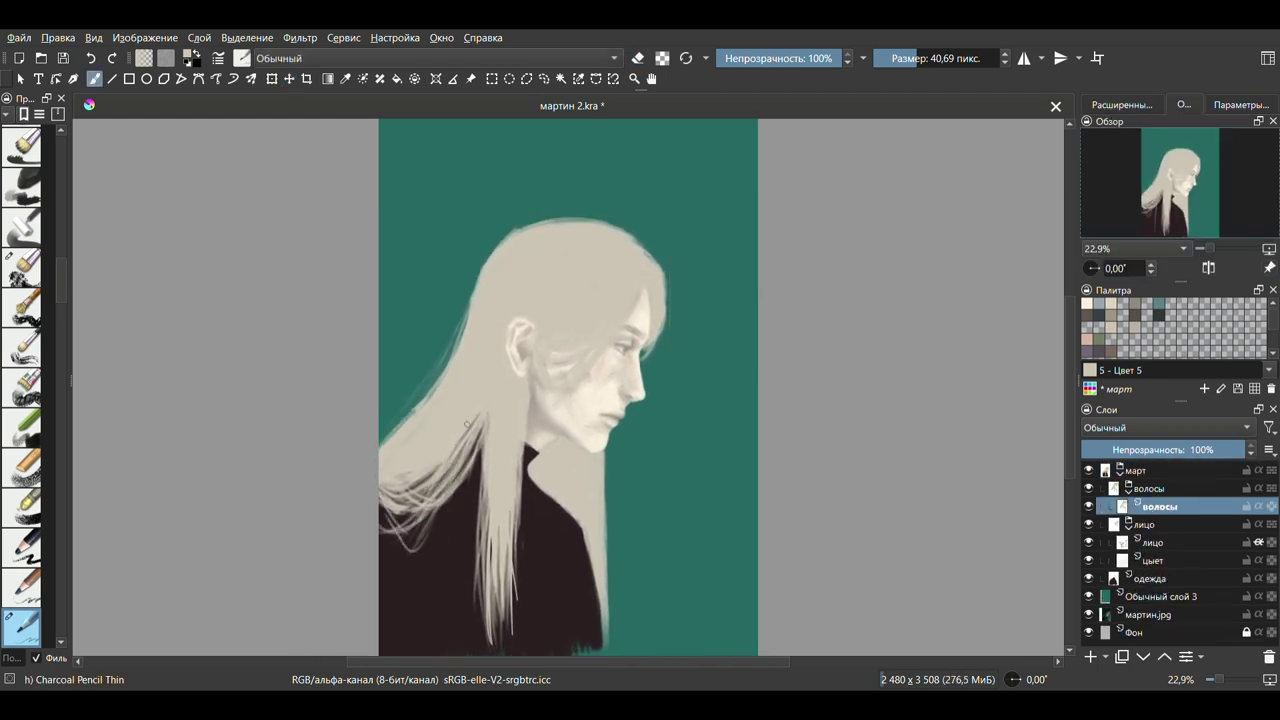
drag(495, 545, 490, 650)
key(])
mouse_move(500, 520)
mouse_down()
mouse_move(495, 650)
mouse_move(478, 620)
mouse_up()
drag(520, 512, 512, 640)
Fill in the clothing down to the bottom edge of the canvas on the layer "одежда".
click(607, 632)
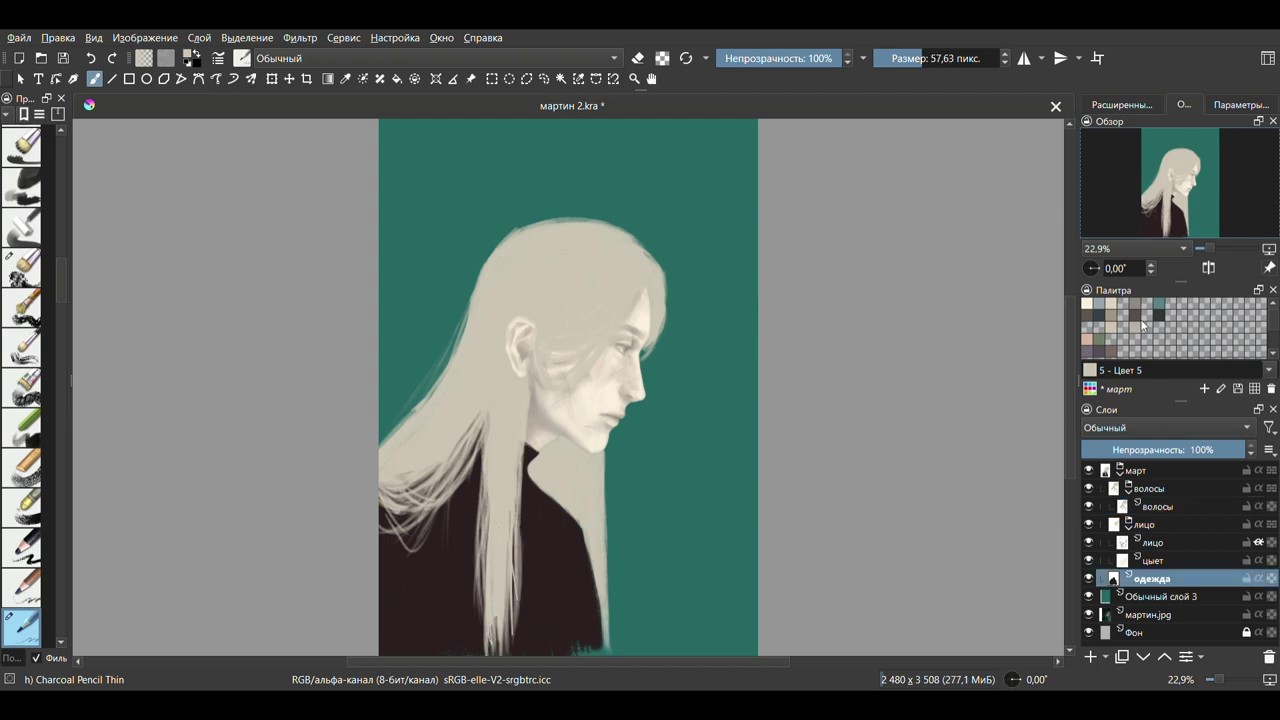
right_click(542, 476)
click(580, 568)
key(minus)
Add a layer with inherited alpha above "волосы" and shade the hair with Dry Bristles at 197.16 px in palette colour 4.
click(1157, 506)
key(Insert)
key(plus)
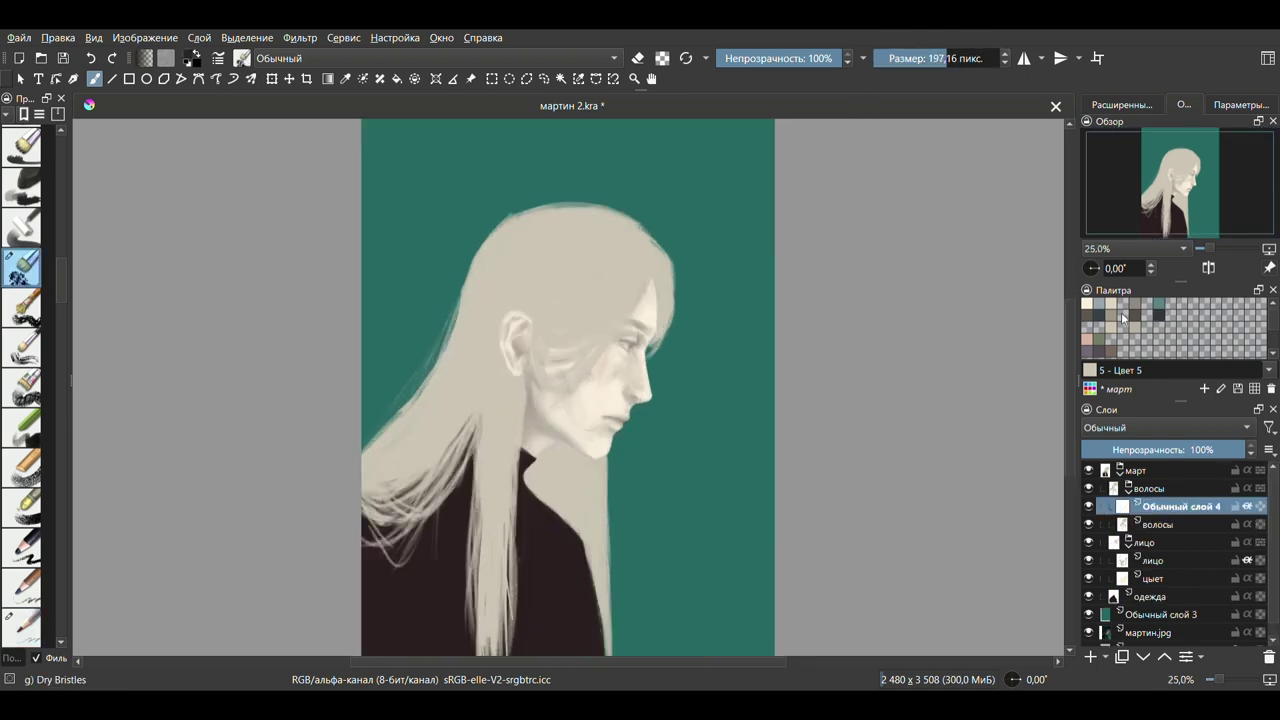
Refine the hair outline on the layer "волосы" by painting and erasing with Dry Bristles at 100.95 px in palette colour 5.
key(Page_Down)
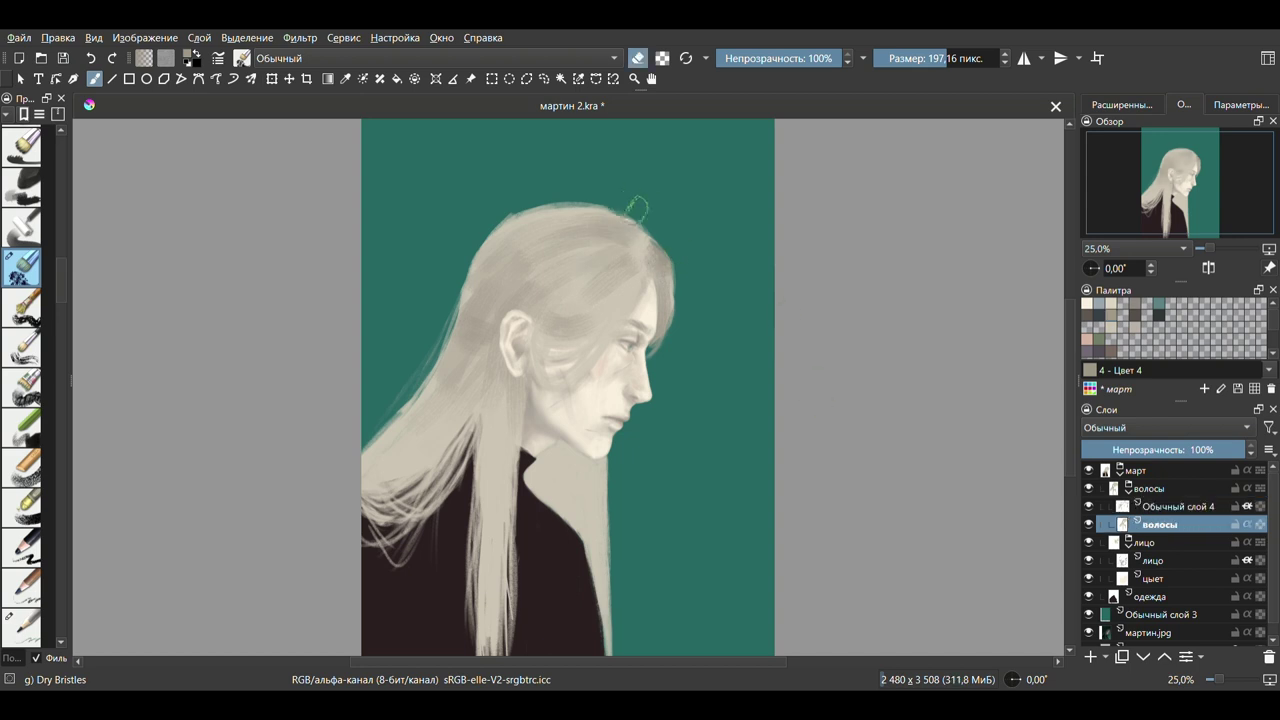
key(4)
key(4)
key(e)
key(e)
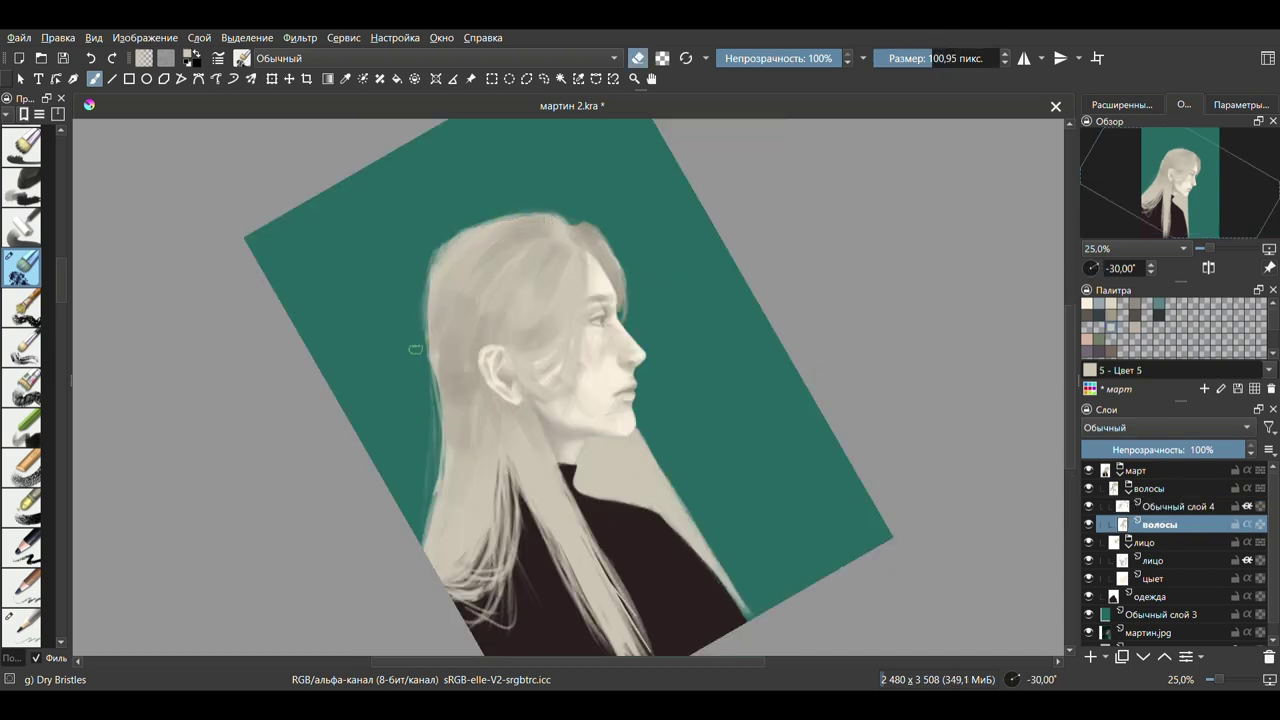
Mirror the unrotated canvas view and paint light patches on the crown on "Обычный слой 4" in palette colour 3.
key(Page_Up)
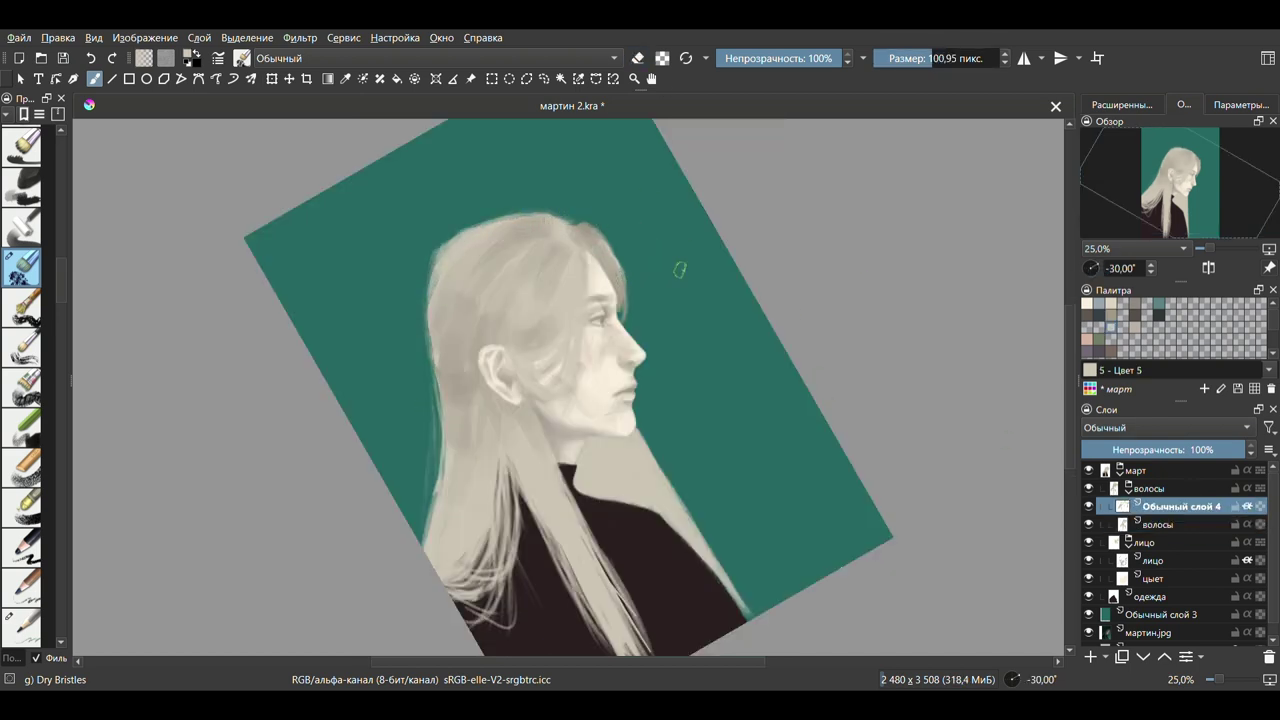
key(5)
key(m)
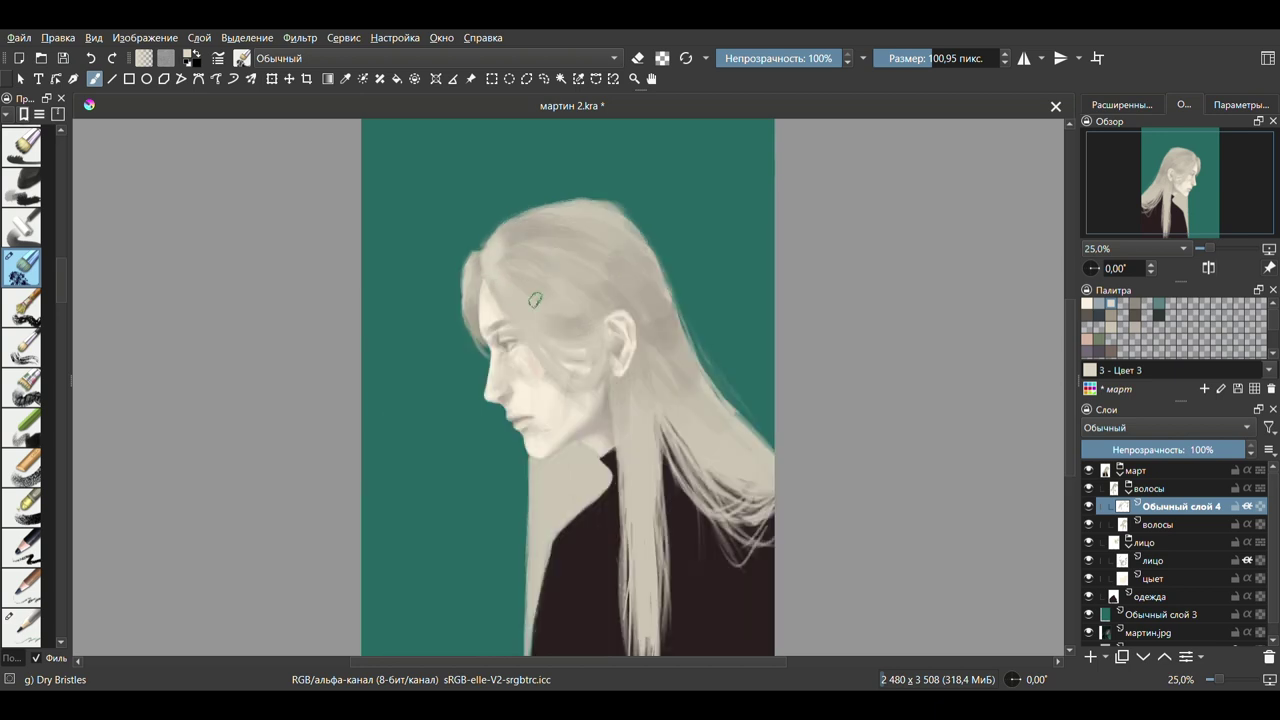
mouse_move(535, 300)
mouse_down()
mouse_move(572, 251)
mouse_move(559, 197)
mouse_up()
Paint thin darker strands around the hairline and temple with Dry Bristles at 33.63 px in palette colour 4.
ctrl+click(529, 329)
key(bracketleft)
key(bracketleft)
key(bracketleft)
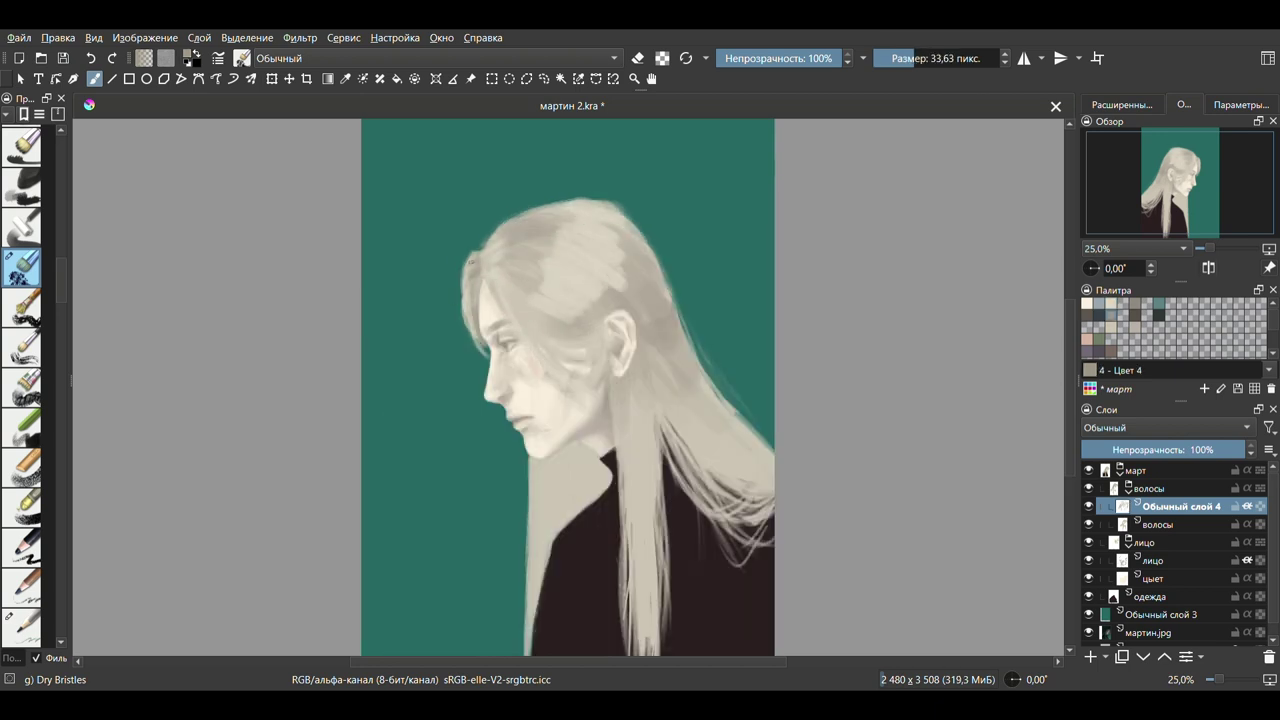
ctrl+click(482, 322)
Build up the long back and front locks with Dry Bristles at 107.99 px, adding light strands in palette colour 3.
key(bracketright)
key(bracketright)
key(bracketright)
key(bracketright)
ctrl+click(630, 420)
mouse_move(600, 445)
mouse_down()
mouse_move(648, 513)
mouse_move(740, 470)
mouse_up()
drag(640, 470, 530, 600)
drag(610, 380, 615, 485)
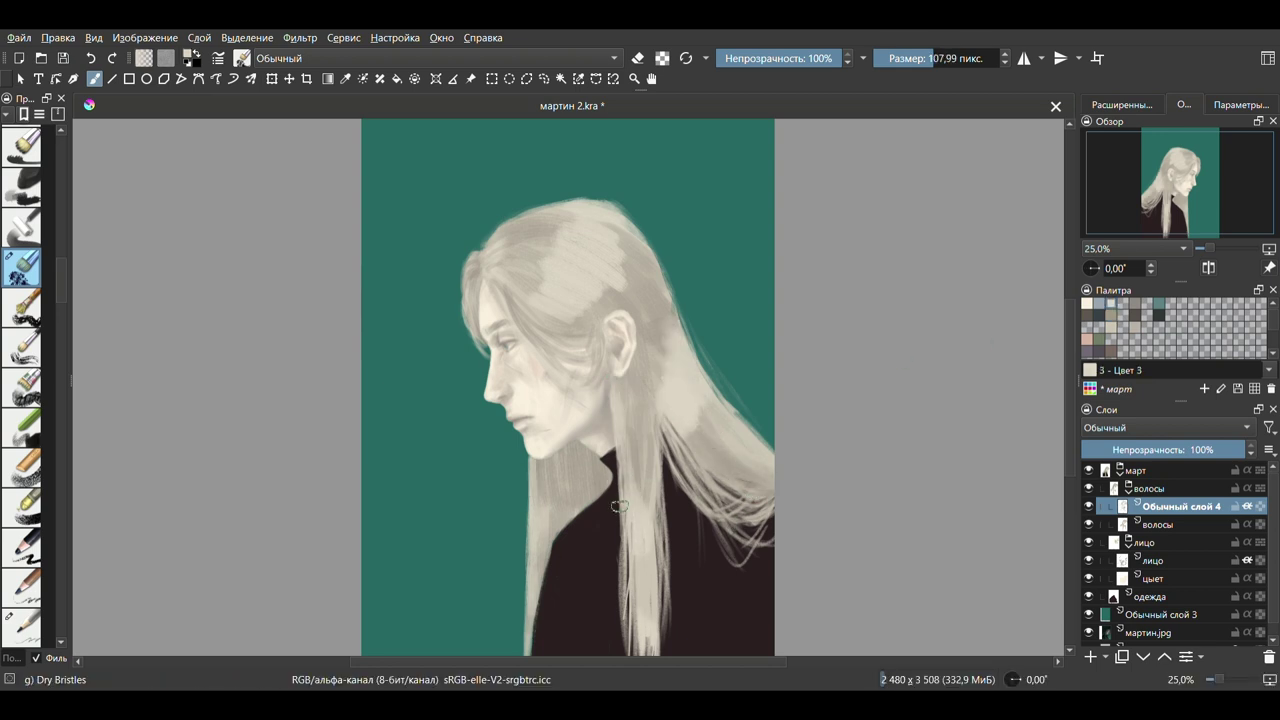
drag(622, 440, 622, 490)
Soften the hair shading with Eraser Soft at 148.13 px and blend it with Airbrush Soft at 213.73 and 90.97 px.
key(e)
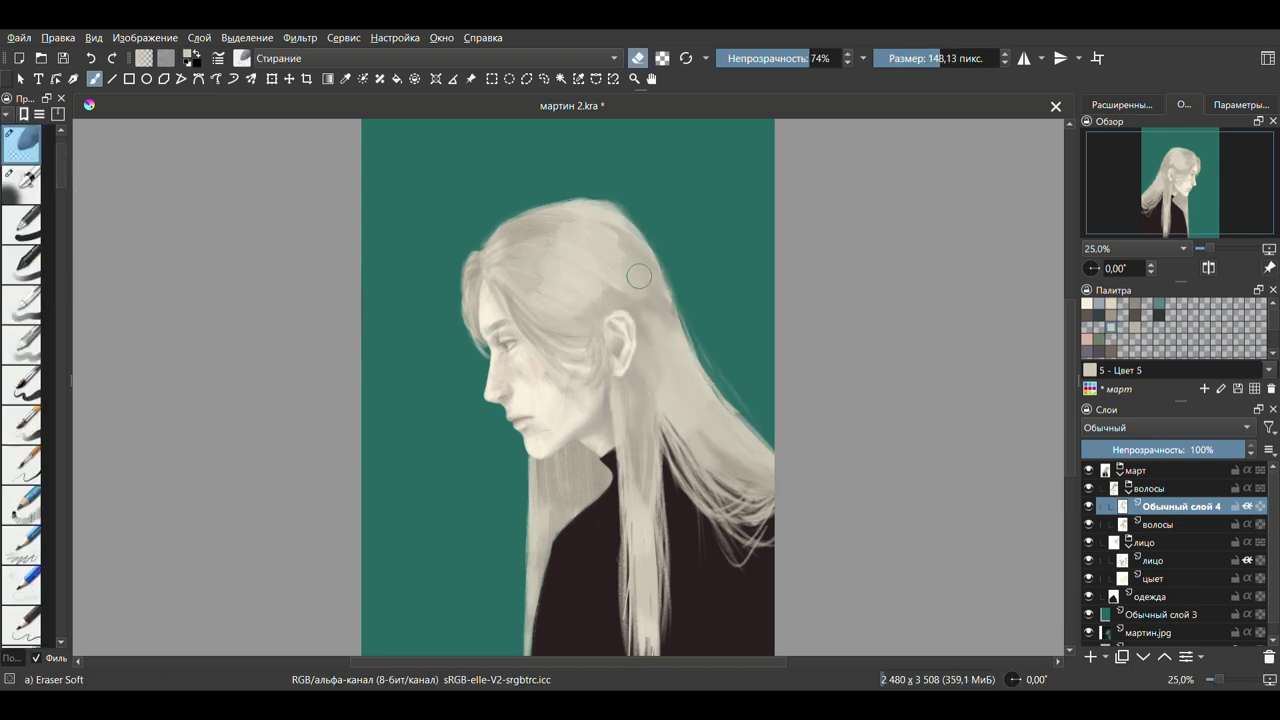
click(1158, 105)
key(slash)
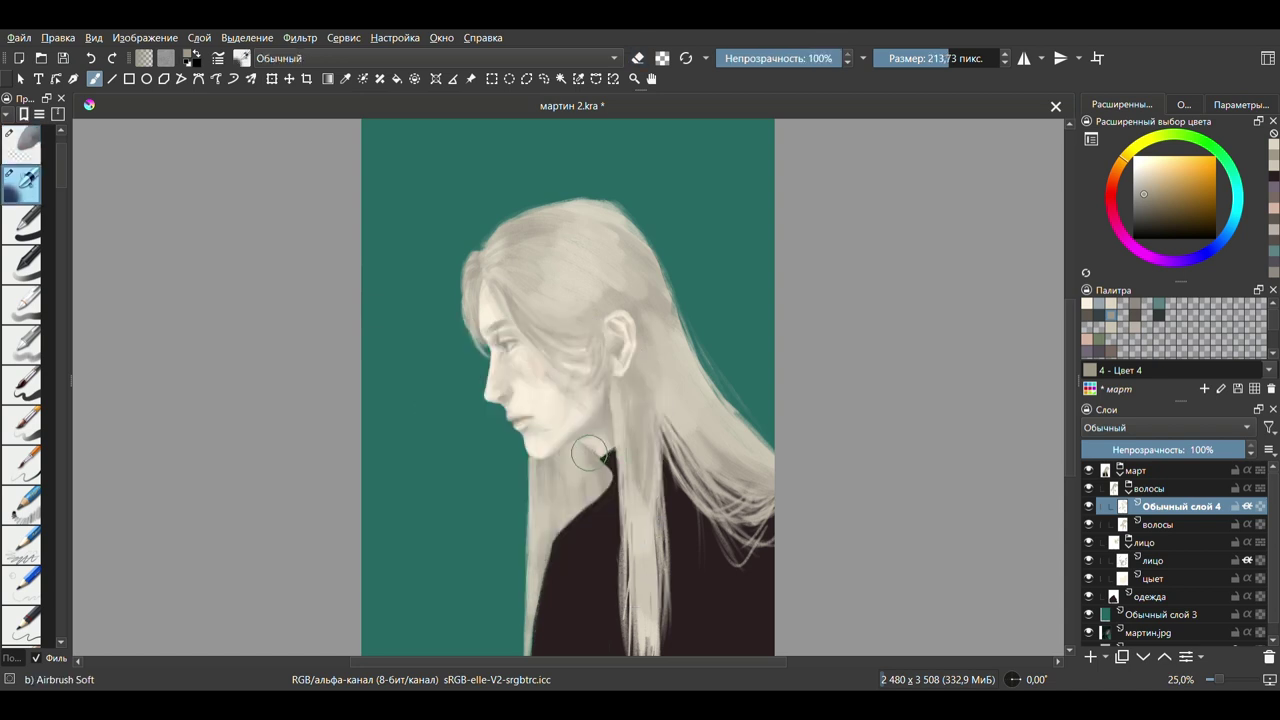
key(bracketleft)
ctrl+click(617, 223)
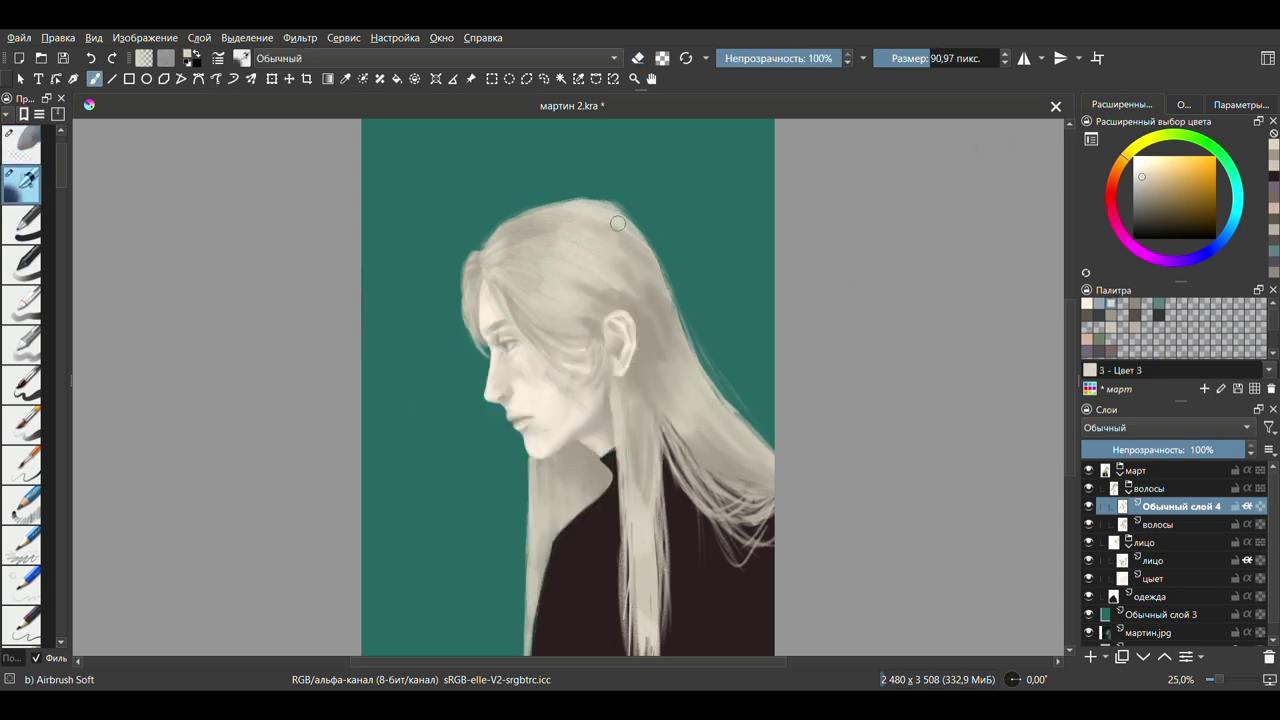
Thicken and trim the back hair ends on the layer "волосы" with Dry Bristles at 78.73 px in palette colour 5.
right_click(751, 261)
click(751, 180)
key(Page_Down)
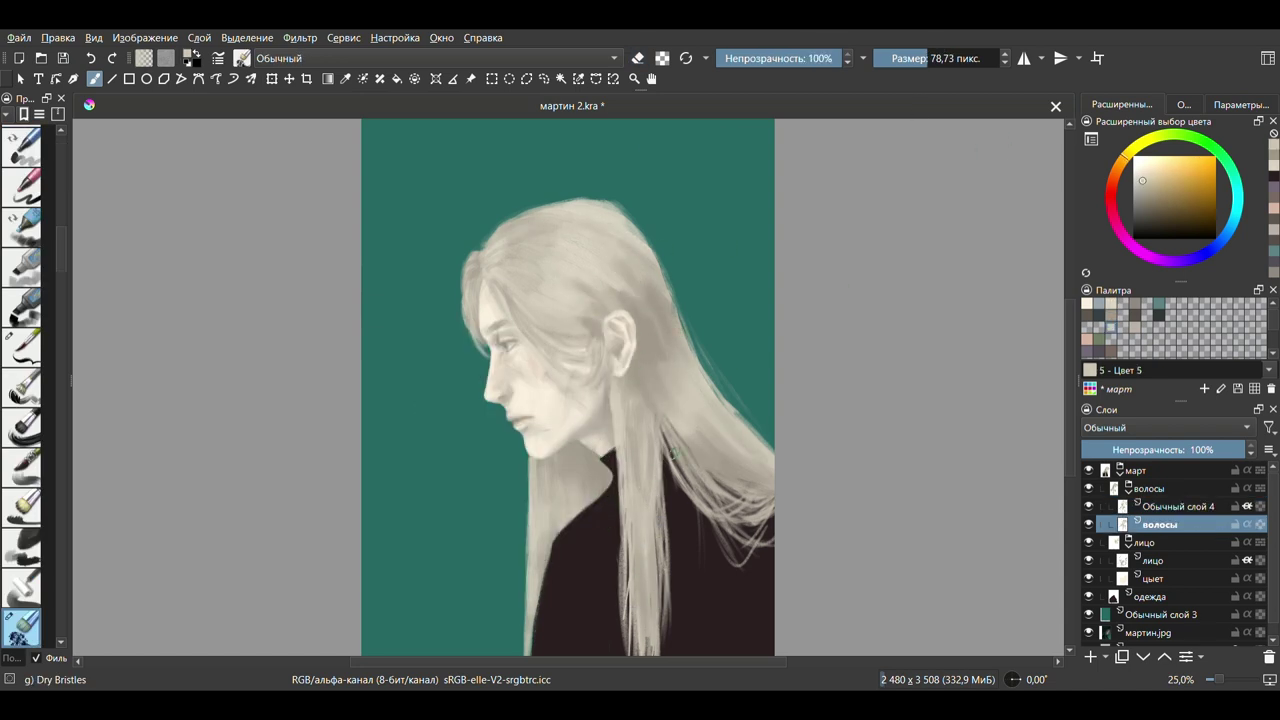
mouse_move(680, 450)
mouse_down()
mouse_move(771, 528)
mouse_move(771, 510)
mouse_move(760, 540)
mouse_up()
key(e)
key(e)
drag(665, 430, 765, 560)
Erase the loose strands below the back hair with Eraser Soft at 74% opacity and 148.13 px, then smooth its lower edge.
key(slash)
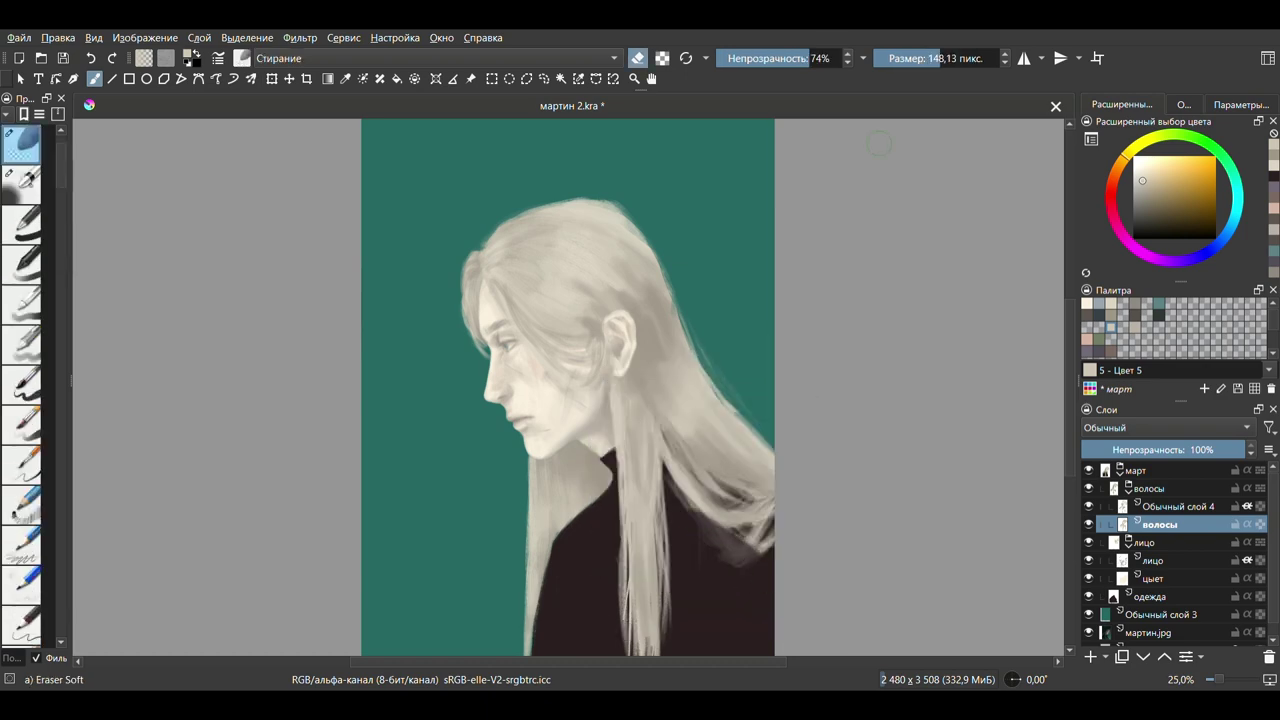
drag(670, 475, 765, 560)
key(slash)
mouse_move(665, 450)
mouse_down()
mouse_move(760, 550)
mouse_move(740, 500)
mouse_up()
Model strands across the crown and above the ear on "Обычный слой 4" with Airbrush Soft at 75.85 px.
key(Page_Up)
key(slash)
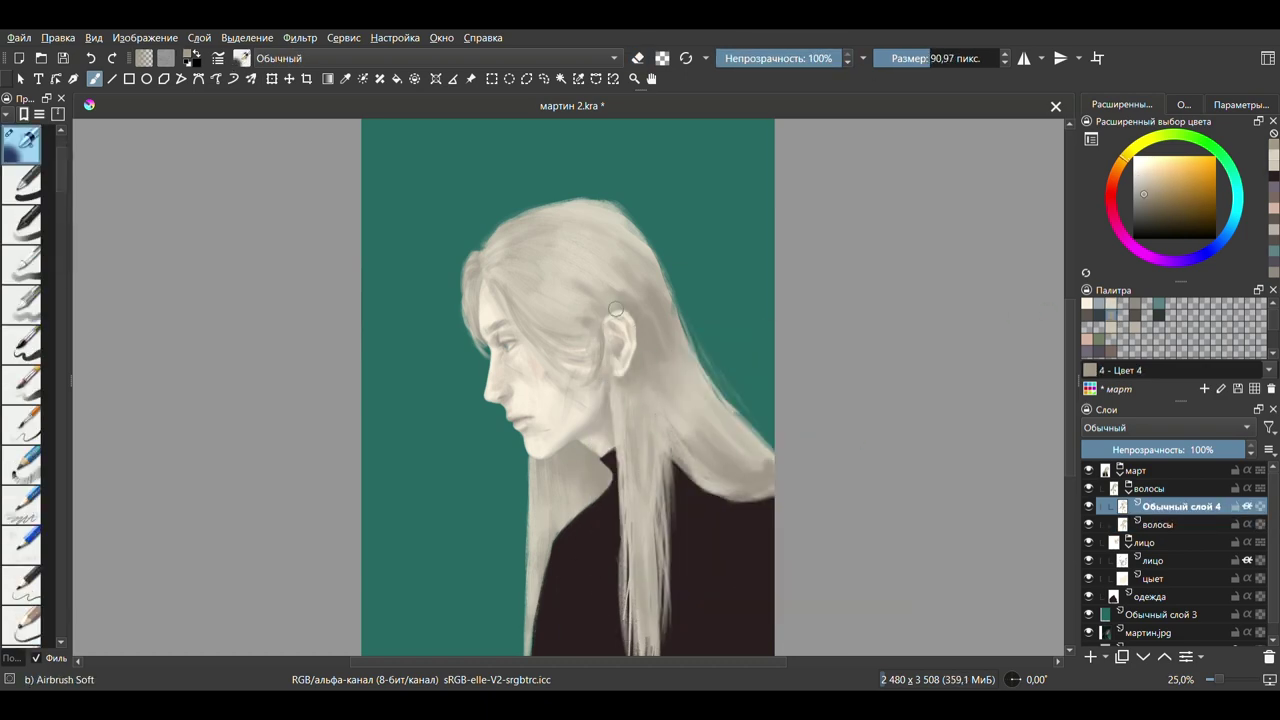
key(bracketleft)
mouse_move(526, 194)
mouse_down()
mouse_move(643, 261)
mouse_move(663, 217)
mouse_up()
click(1135, 303)
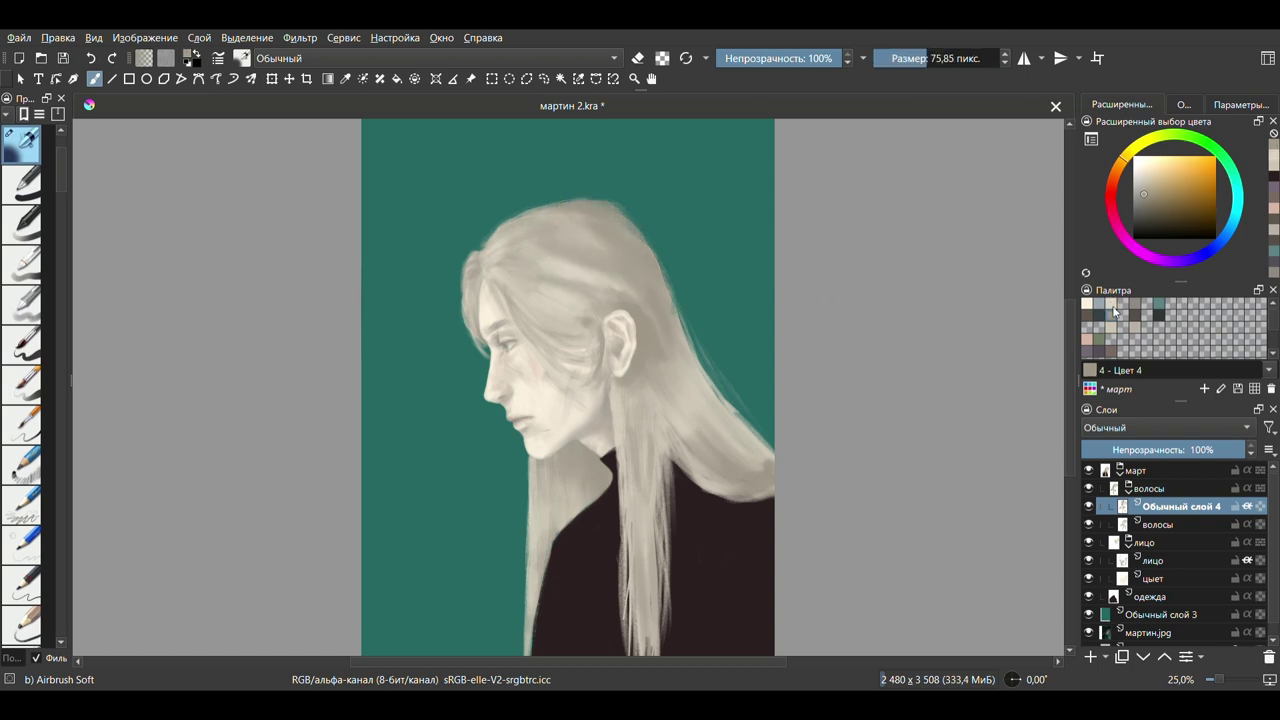
drag(552, 311, 632, 292)
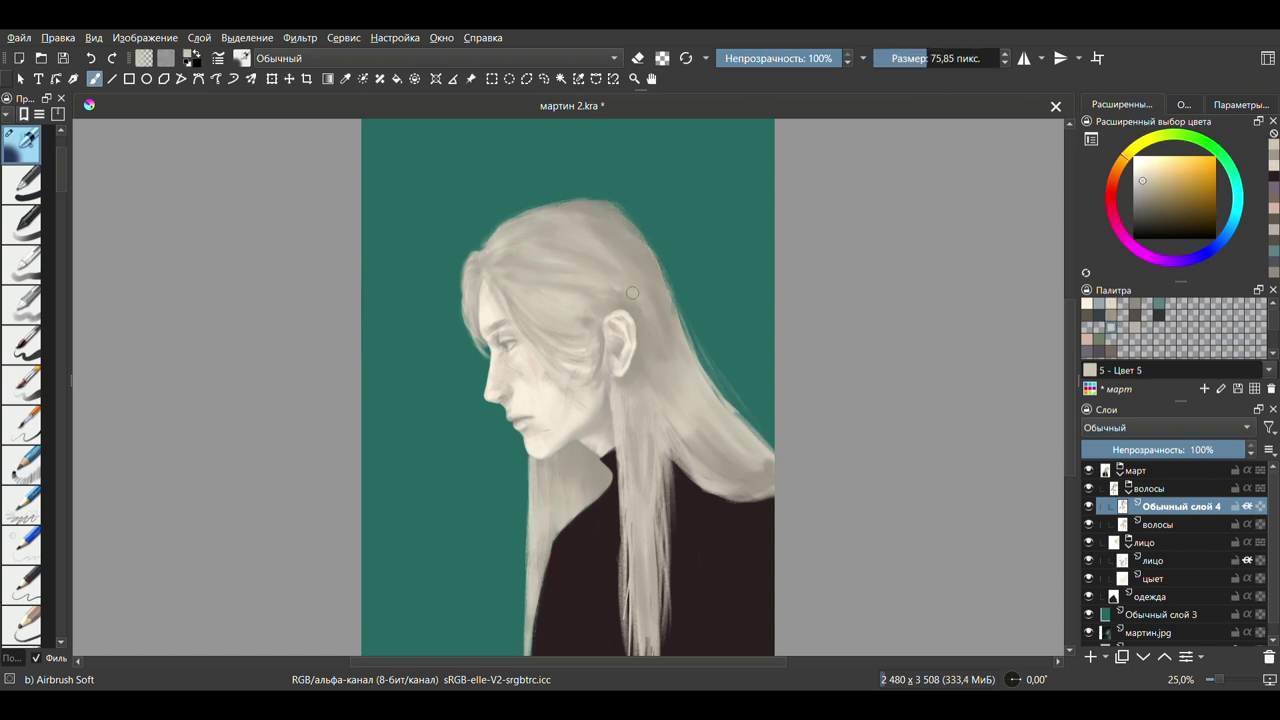
Paint finer dark strands through the hair with Airbrush Soft at 37.05 px in palette colour 4.
key(bracketleft)
key(bracketleft)
key(bracketleft)
key(bracketleft)
ctrl+click(547, 305)
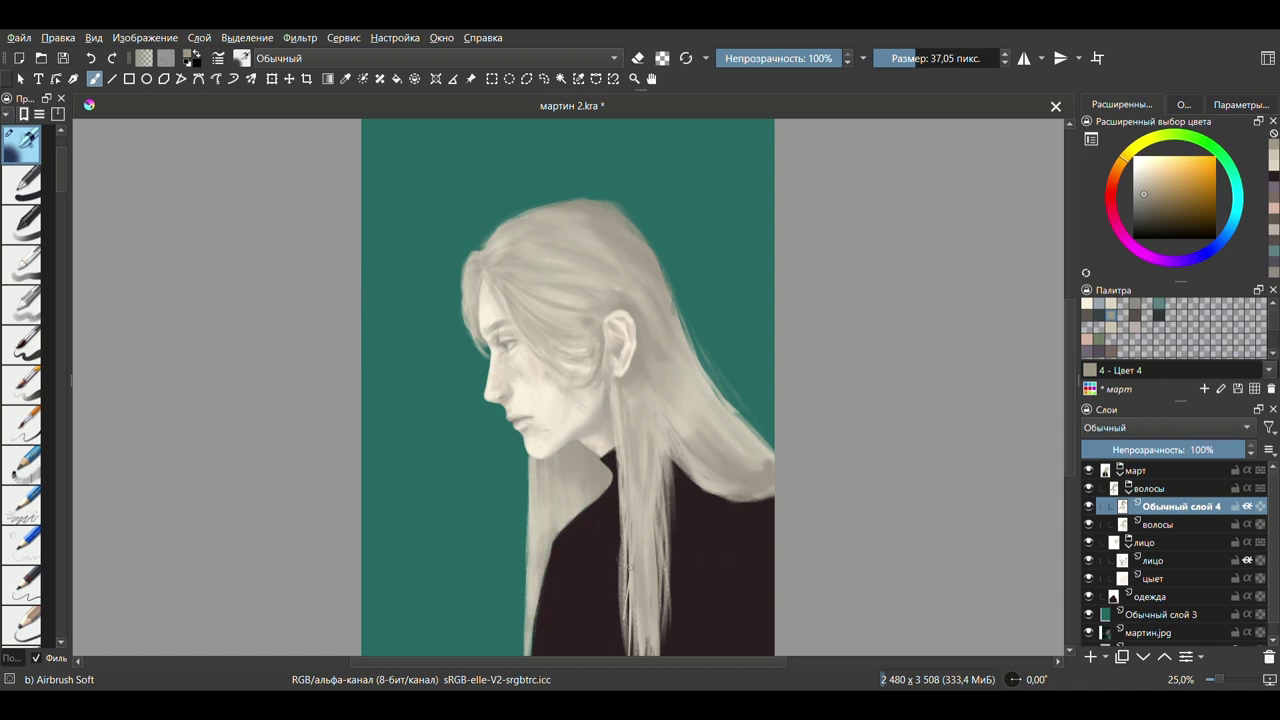
Shade the front locks with Airbrush Soft at 75.85 px in palette colours 3 and 4, and save the file.
ctrl+click(629, 567)
key(bracketright)
key(bracketright)
key(bracketright)
key(bracketright)
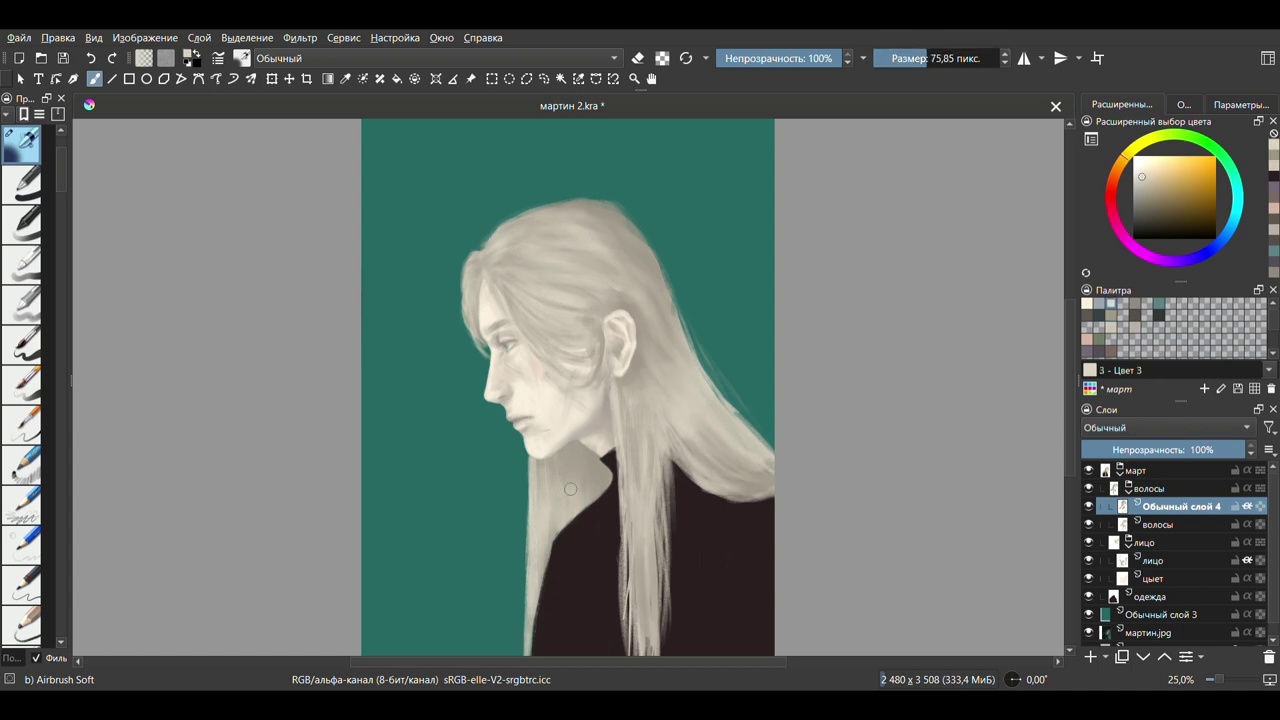
ctrl+click(695, 468)
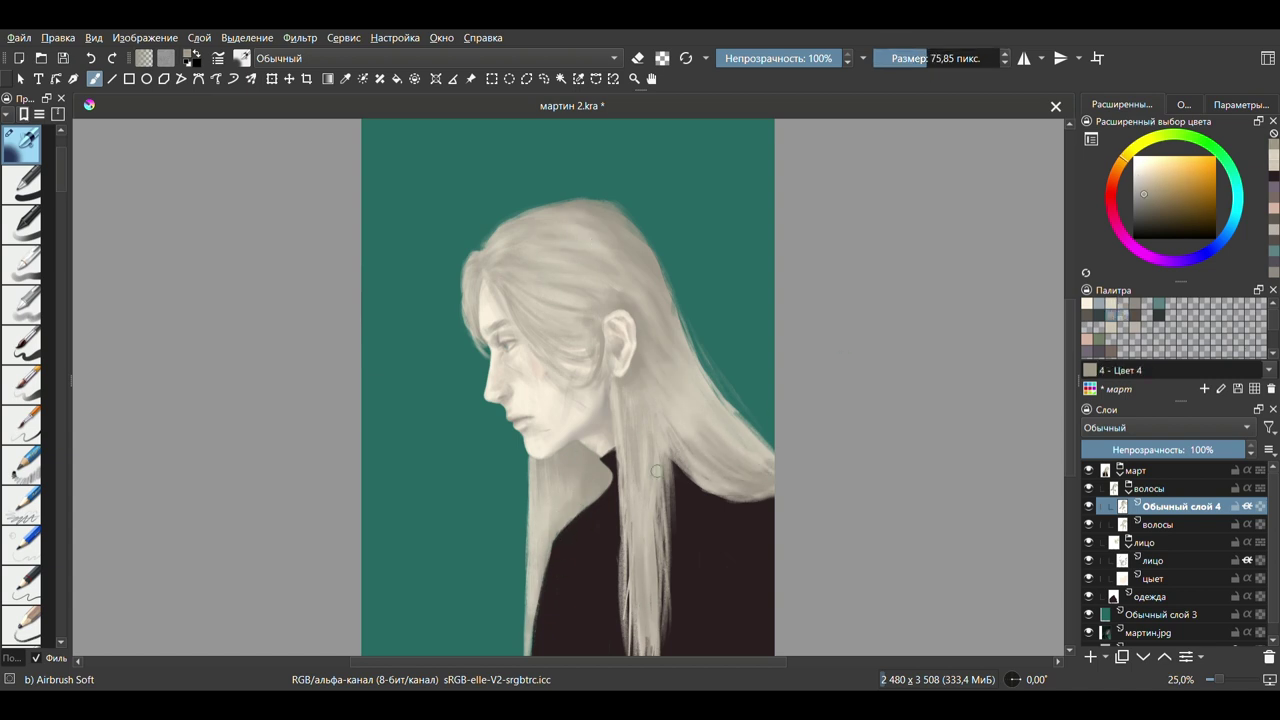
key(ctrl+s)
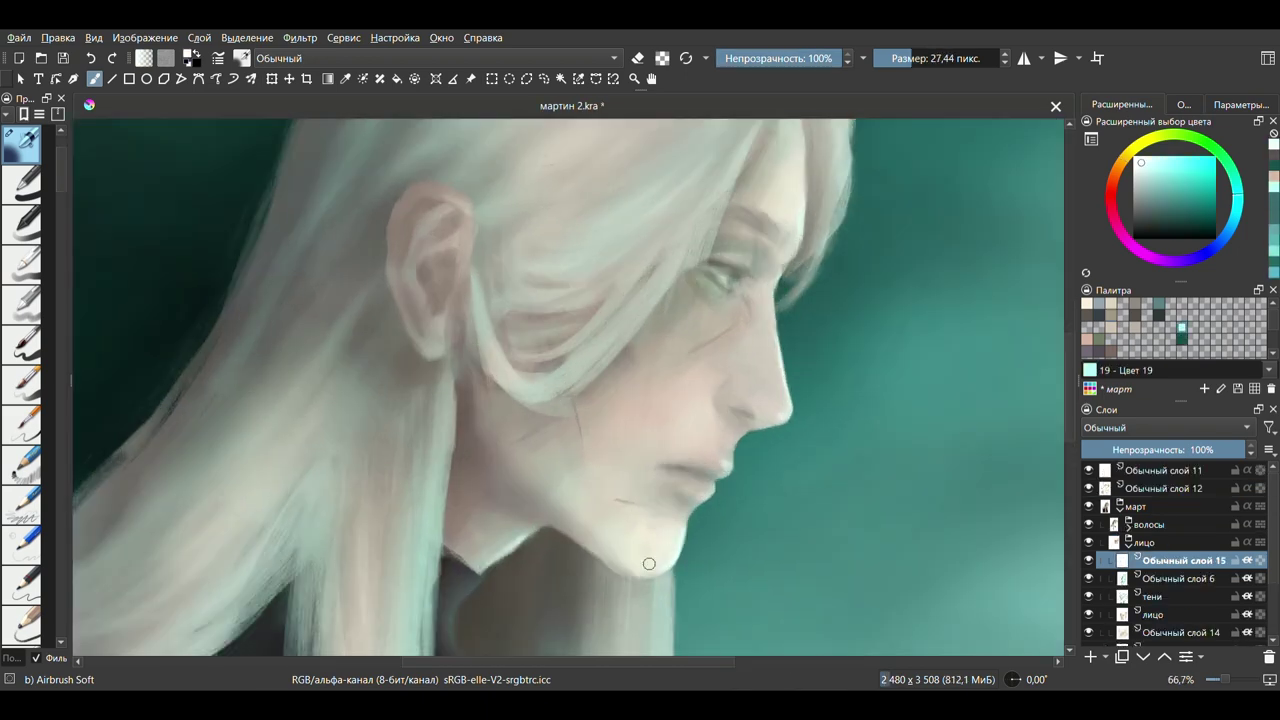
Highlight the edge of the chin on "Обычный слой 15" with Airbrush Soft at 27.44 px.
drag(646, 560, 706, 493)
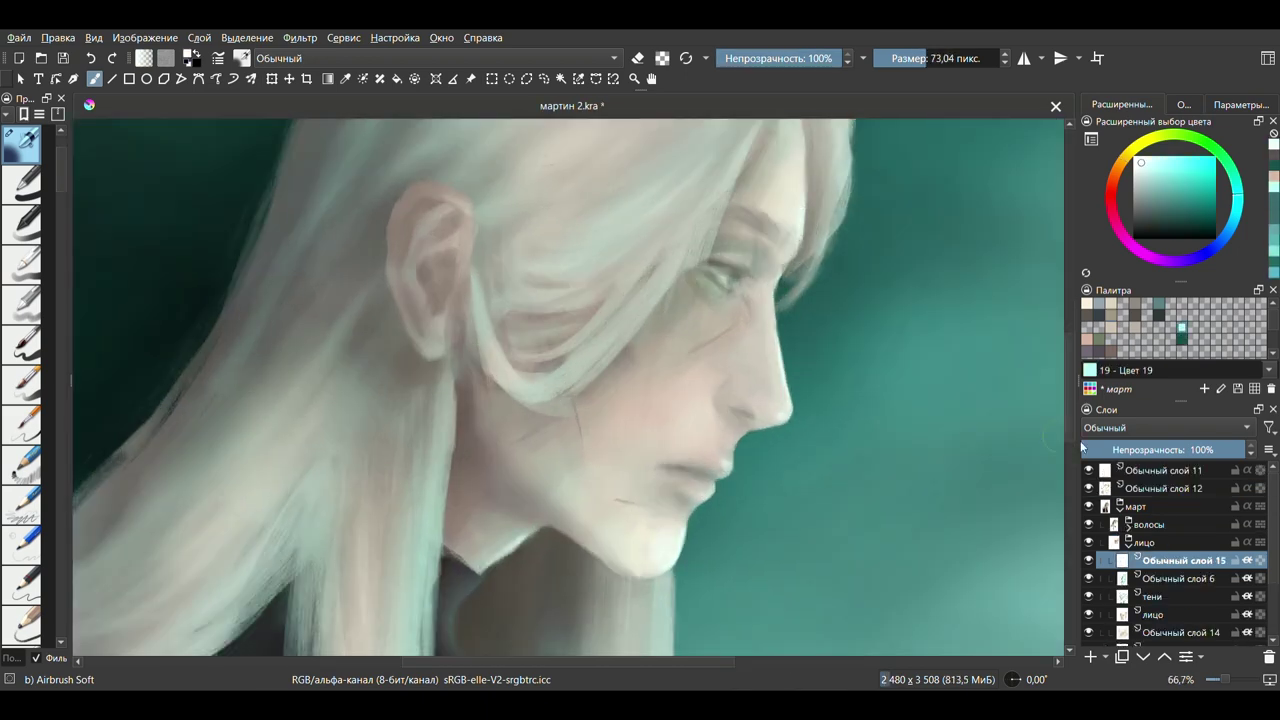
key(1)
key(minus)
key(minus)
key(minus)
key(minus)
key(minus)
Add an alpha-inheriting layer above the group "волосы" in "Осветление основы" mode at 54% opacity and lighten the lock below the chin.
click(1148, 524)
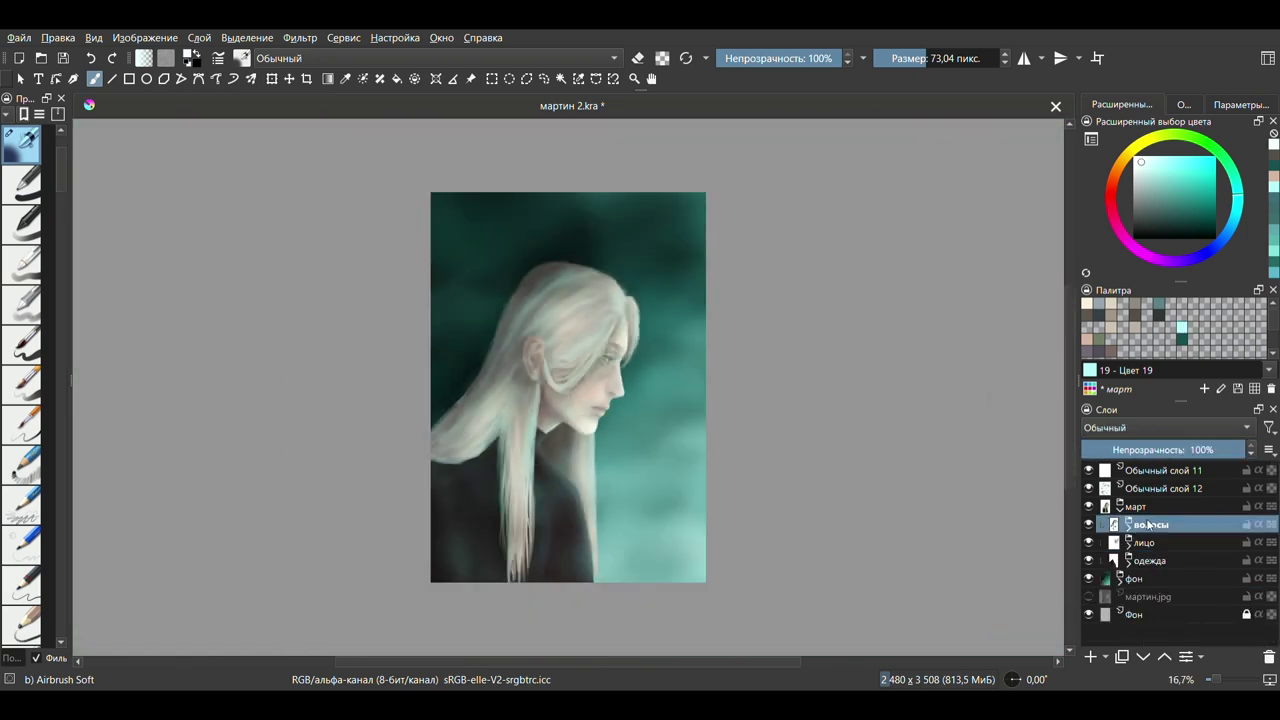
key(Insert)
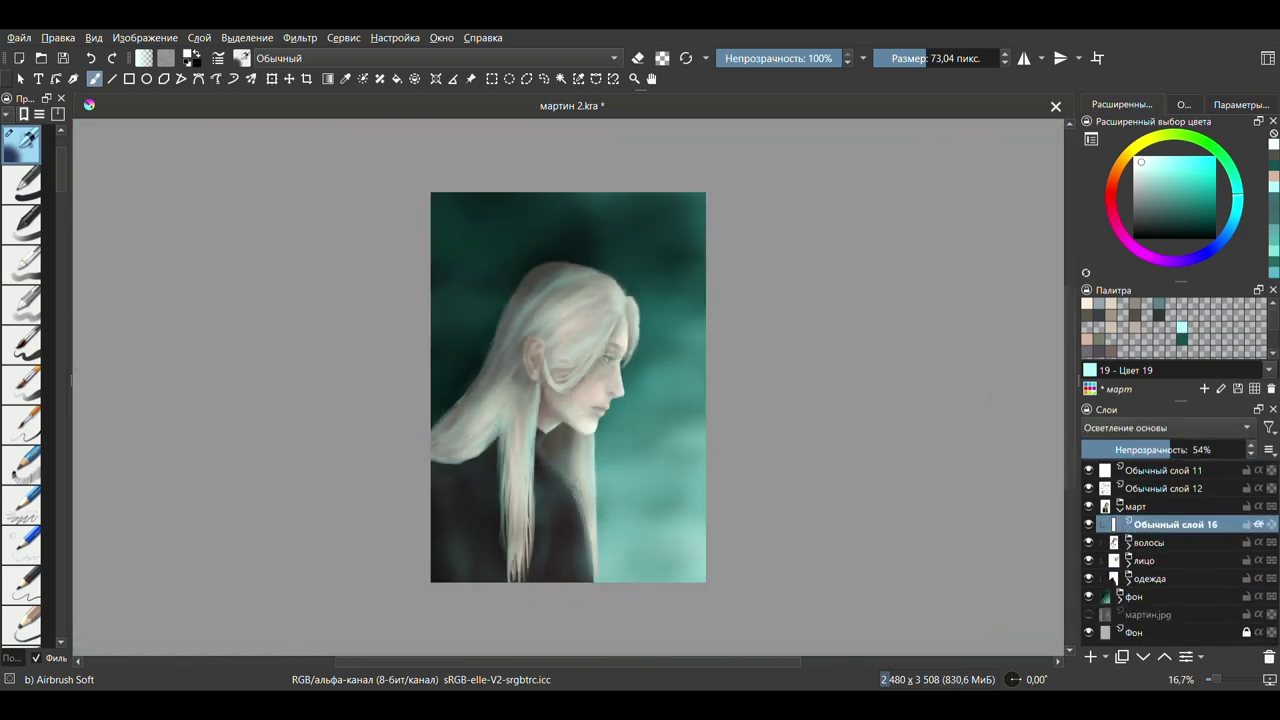
click(576, 496)
Touch up the dark clothing beside the hair on the layer "одежда" with Dry Bristles at 42.59 px in its sampled colour.
key(plus)
key(plus)
key(plus)
click(1127, 633)
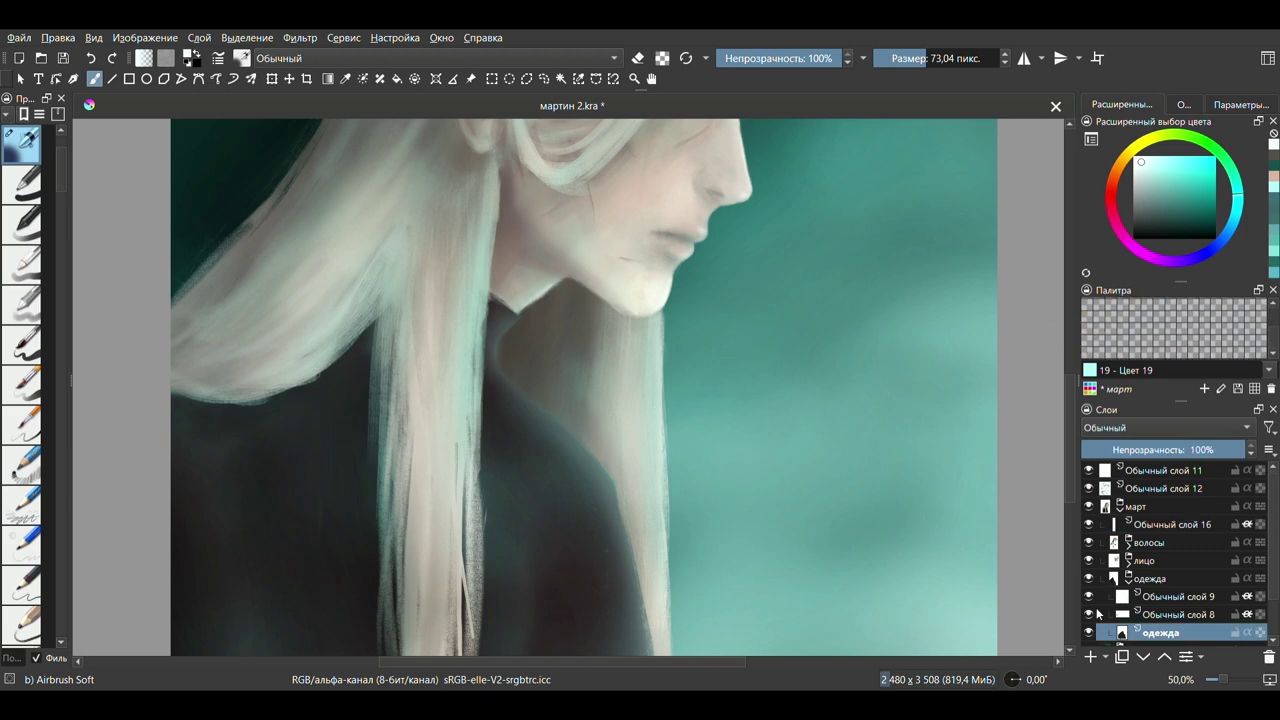
ctrl+click(621, 520)
key(/)
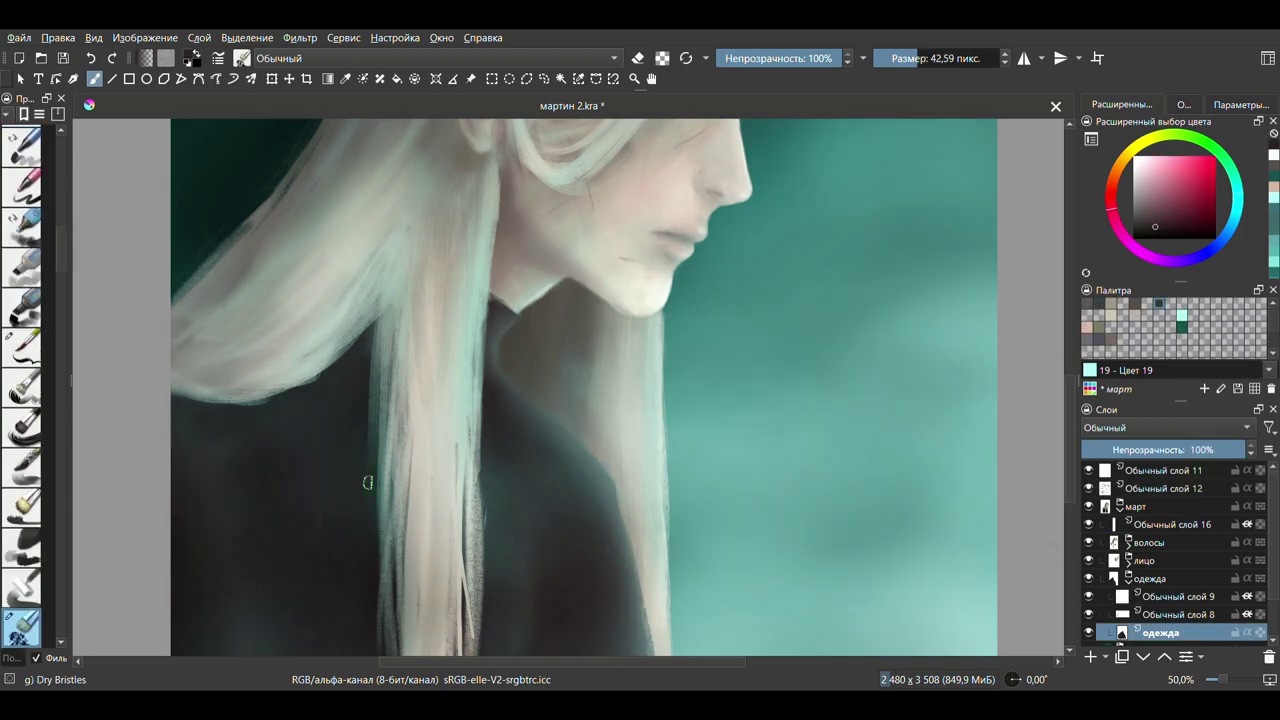
Set "Обычный слой 15" to 48% and "Обычный слой 6" to 40% opacity, and save the file.
key(2)
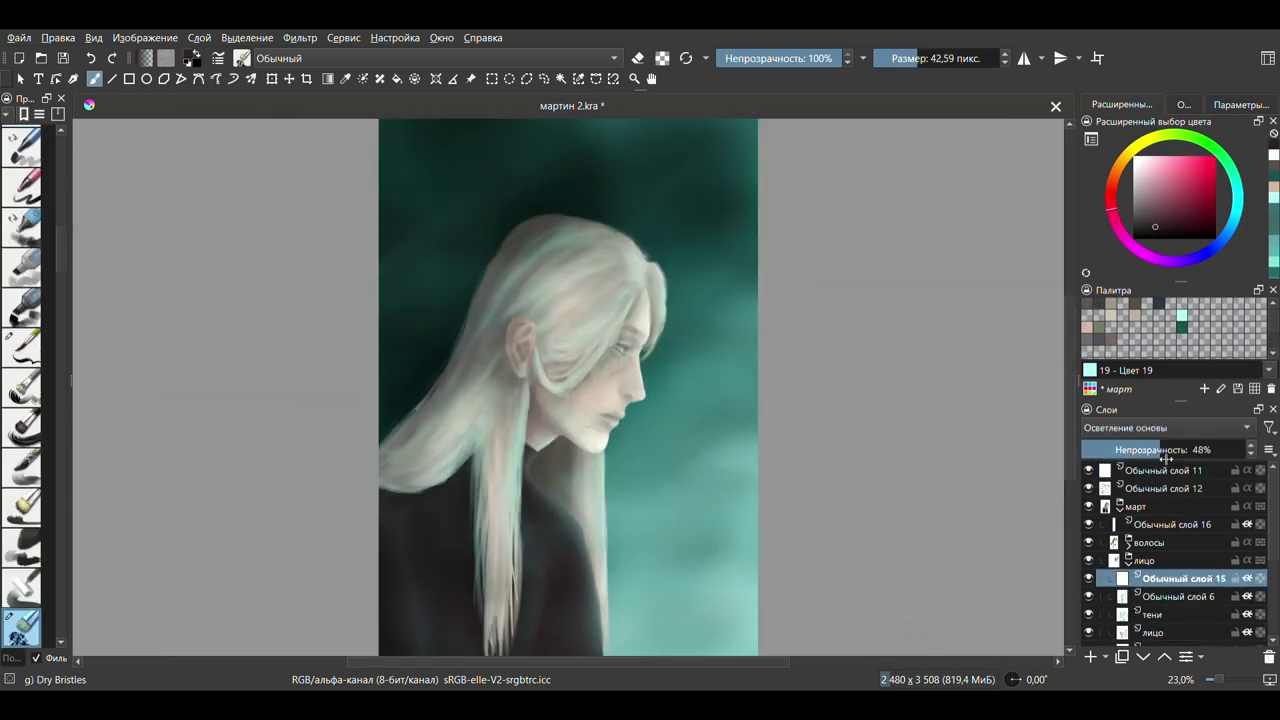
key(Page_Down)
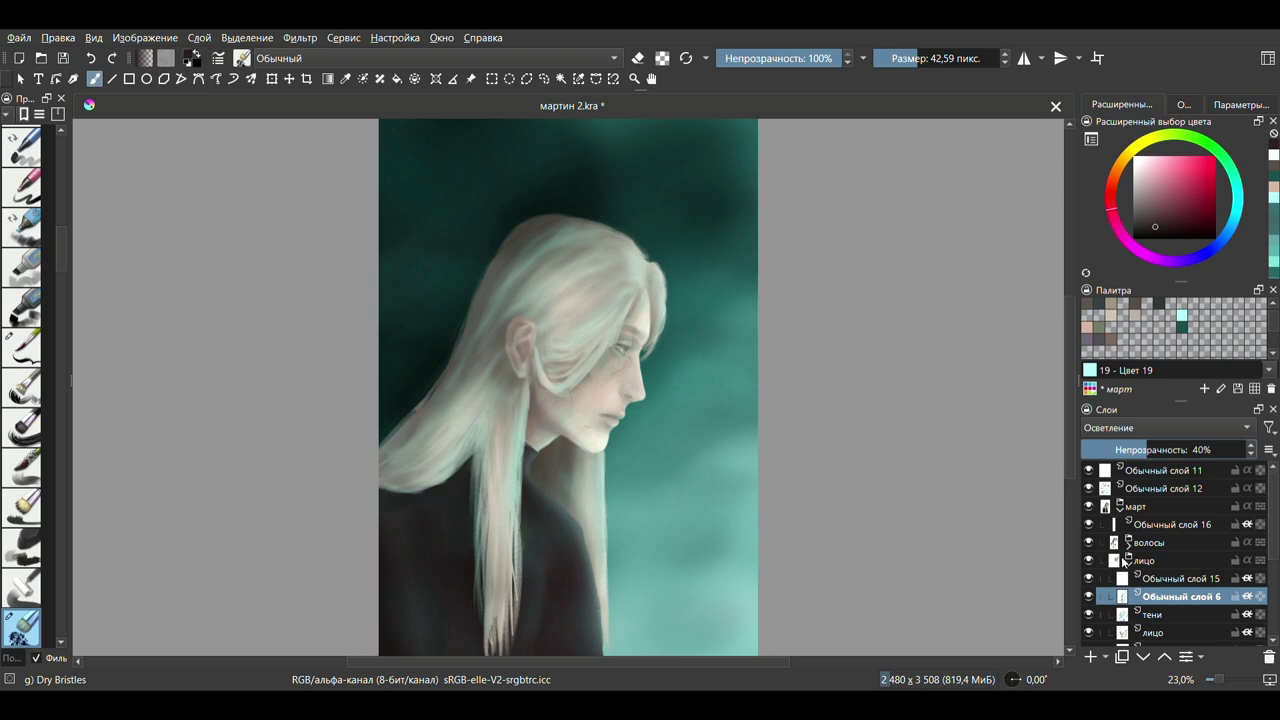
key(ctrl+s)
Set "Обычный слой 10" in the background group "фон" to 50% opacity.
click(1183, 104)
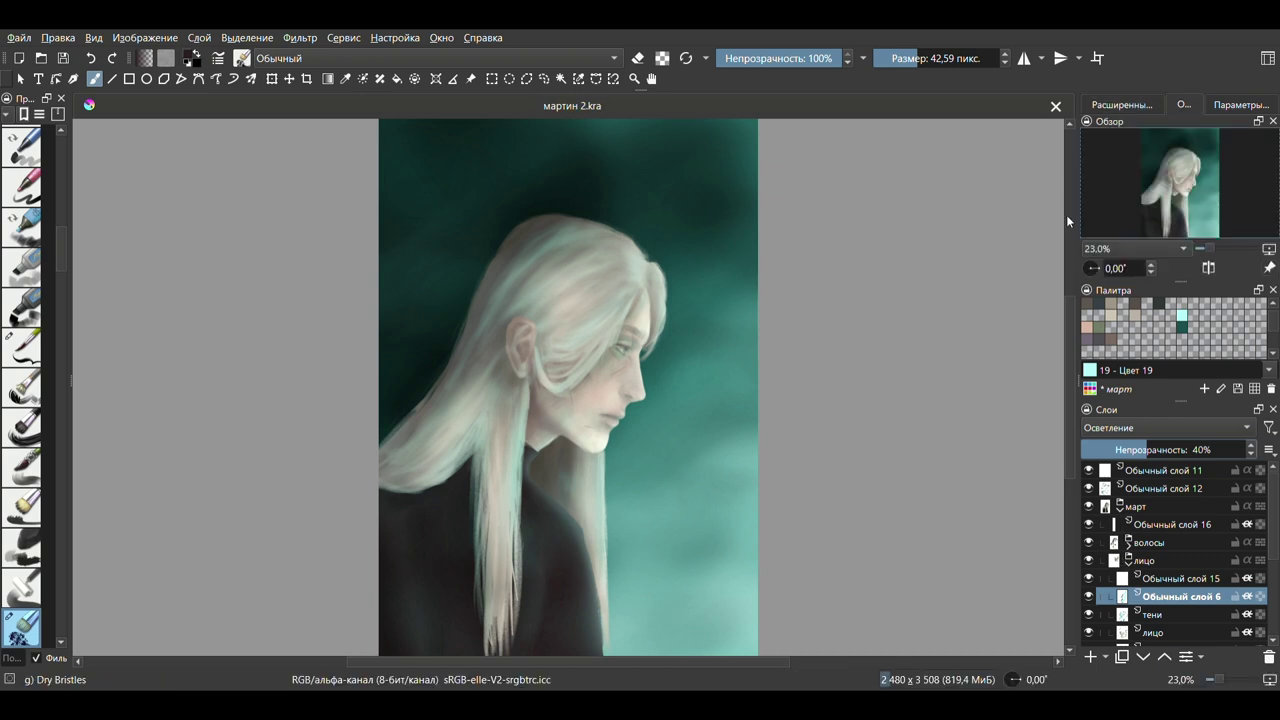
click(1119, 506)
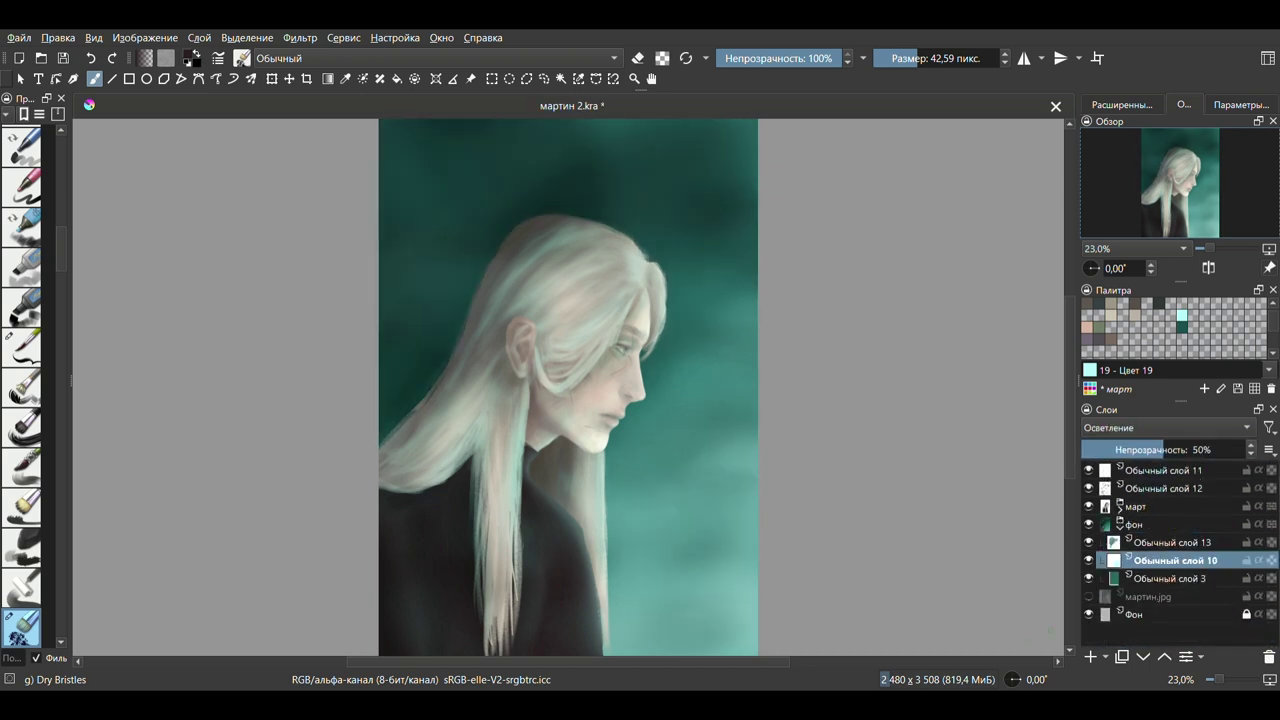
Trim and soften the long lock's tips on the layer "волосы" with Dry Bristles at 67% opacity and 84.70 px.
key(e)
mouse_move(495, 590)
mouse_down()
mouse_move(505, 652)
mouse_move(517, 518)
mouse_move(470, 480)
mouse_up()
key(e)
ctrl+click(506, 249)
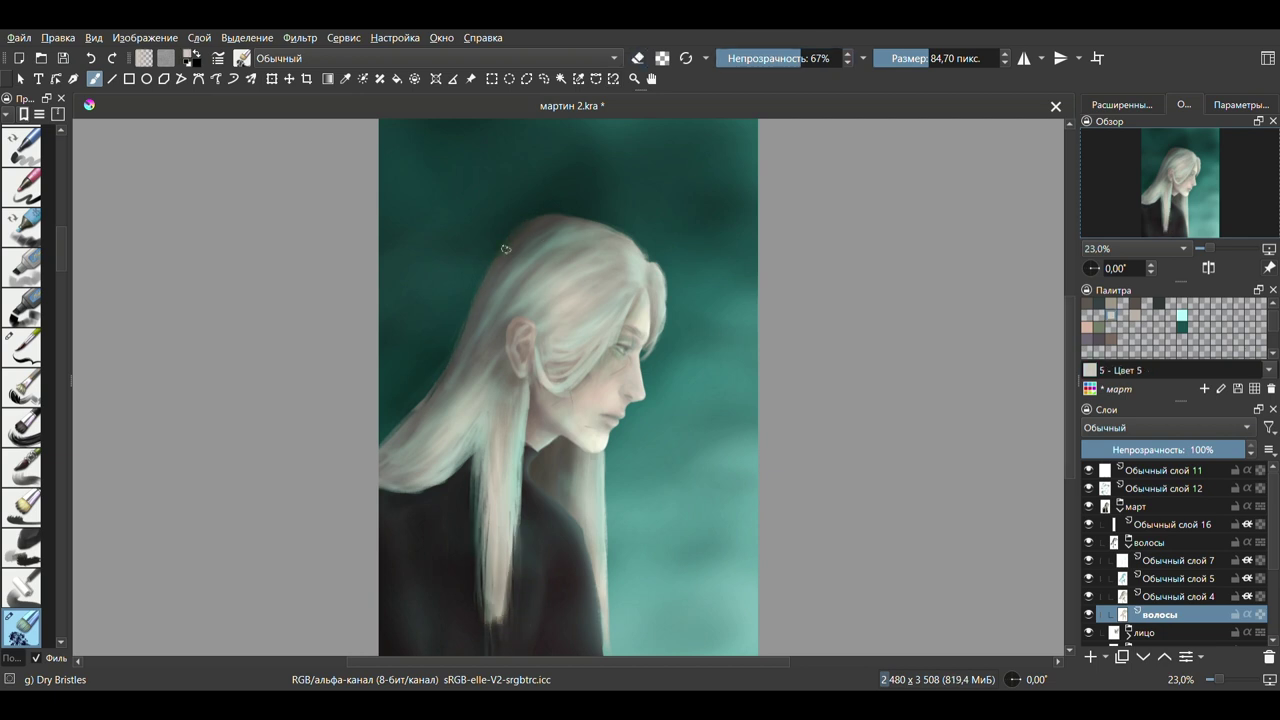
Handwrite the artist's signature in dark green near the canvas's lower edge on new layer "Обычный слой 17" with 13.51 px Charcoal Pencil Thin, and transform it.
key(e)
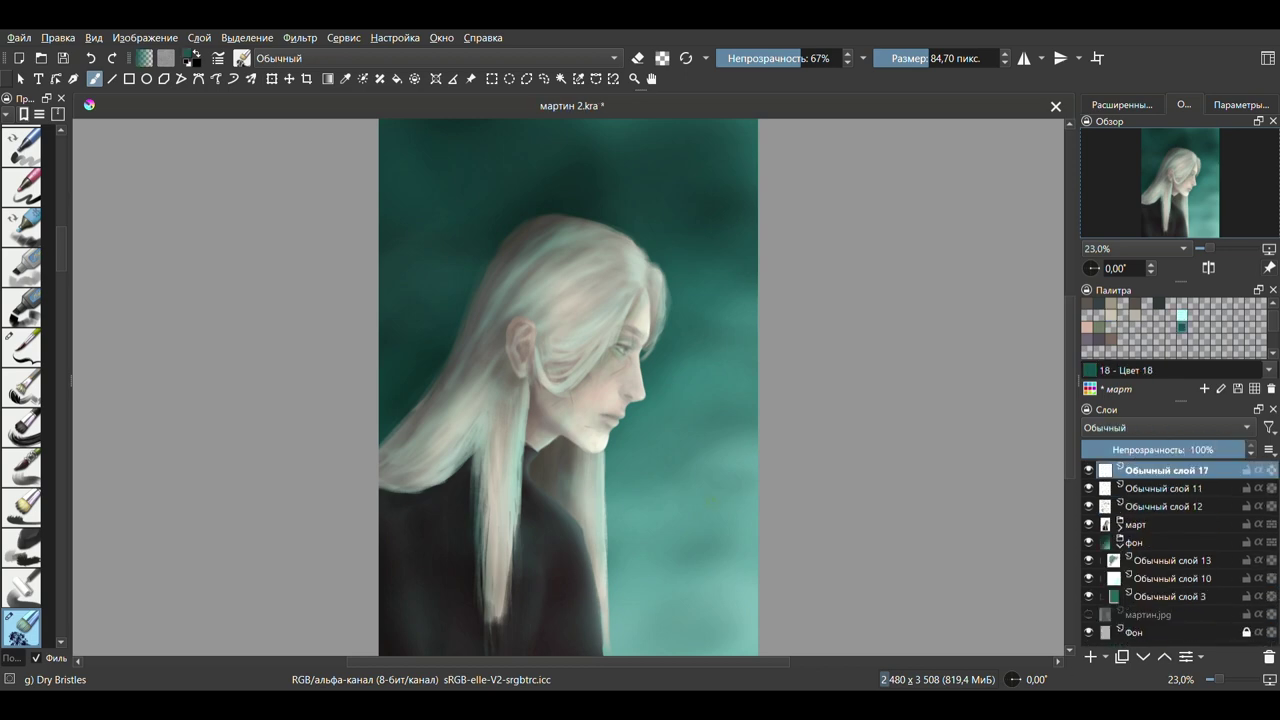
drag(627, 638, 631, 650)
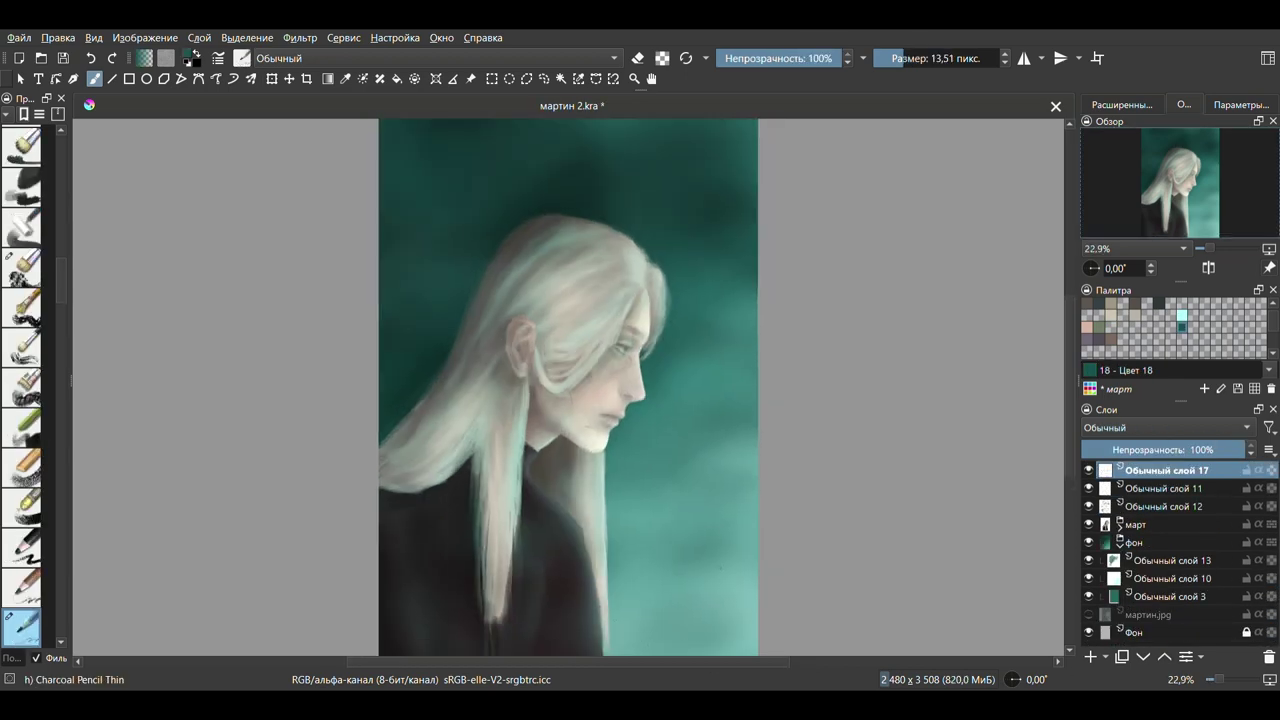
scroll(631, 645, up, 3)
drag(605, 565, 750, 585)
key(ctrl+z)
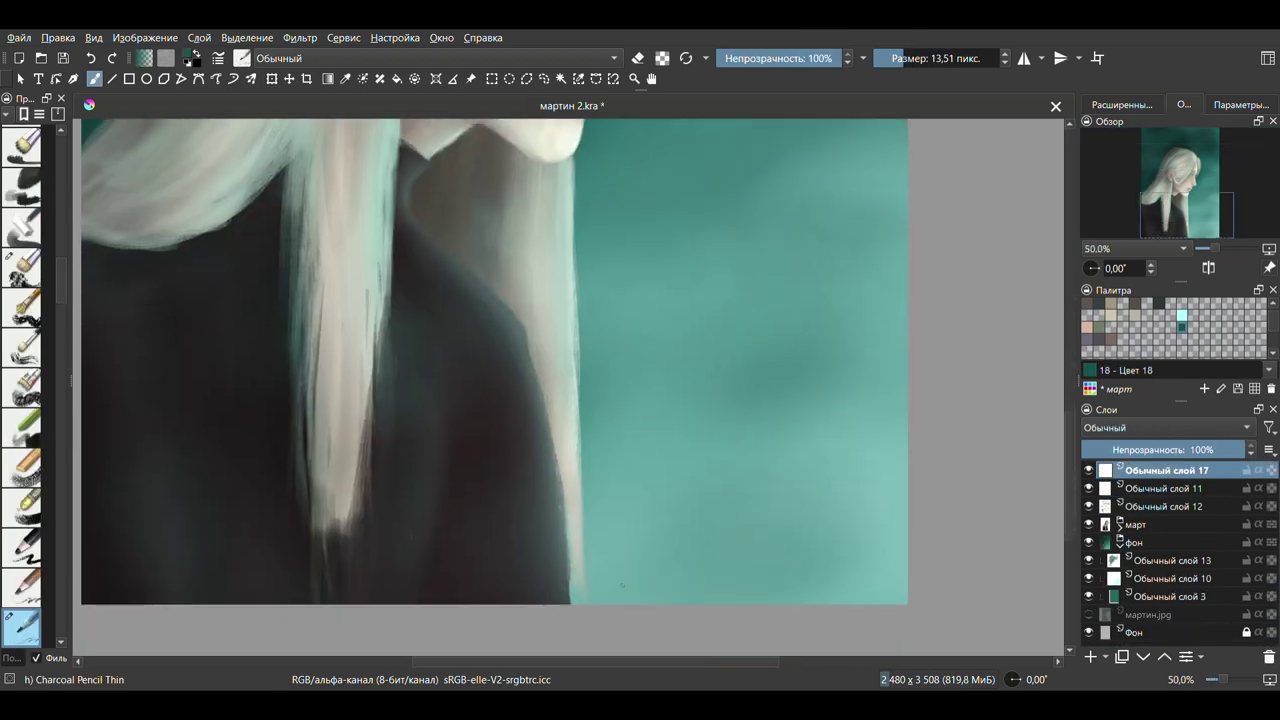
key(2)
key(ctrl+t)
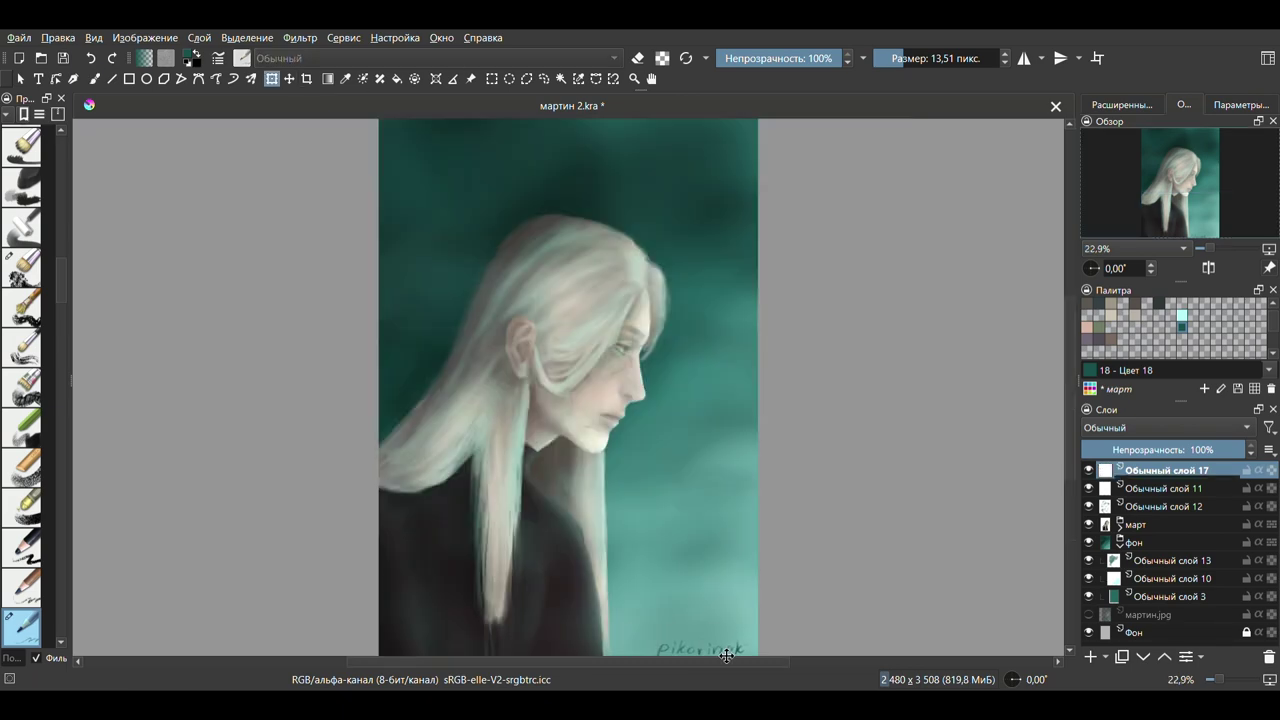
Write the date after the signature with the same pencil, undoing unwanted strokes, and save the file.
key(b)
scroll(731, 634, up, 3)
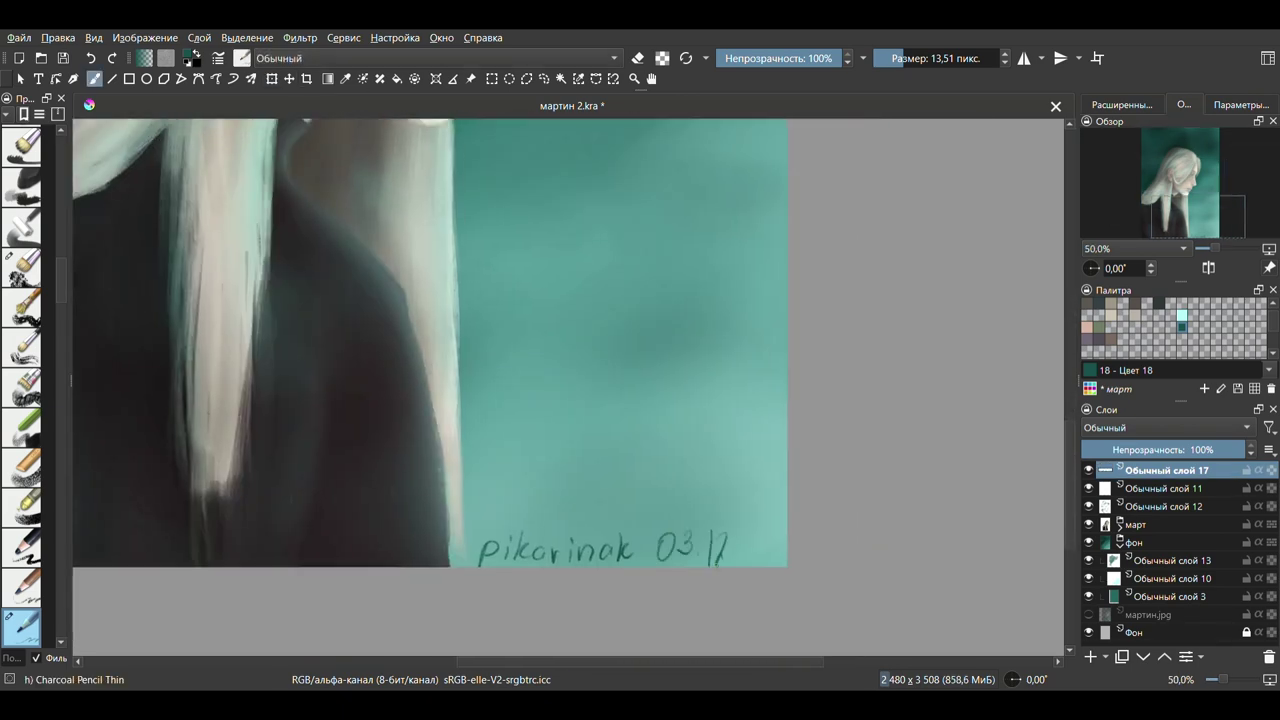
key(ctrl+z)
key(ctrl+z)
key(ctrl+z)
key(ctrl+z)
key(2)
Extend the long lock to the canvas's lower edge on layer "волосы" with Dry Bristles at 67% opacity and 148.13 px in its sampled colour.
mouse_move(1200, 458)
mouse_down()
mouse_move(1190, 452)
mouse_move(1210, 450)
mouse_up()
scroll(1170, 560, down, 3)
click(1160, 632)
ctrl+click(510, 600)
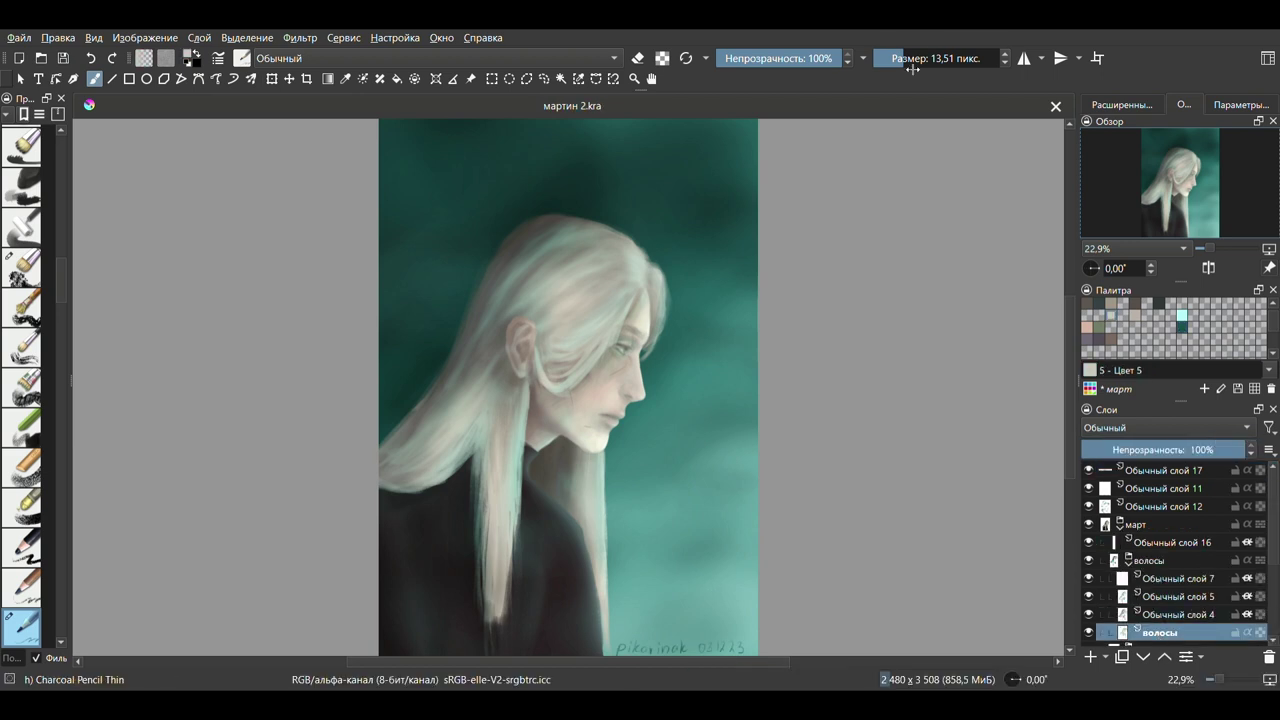
key(slash)
key(bracketright)
drag(495, 606, 492, 656)
Erase along both sides of the extended lock to narrow it with Dry Bristles at 148.13 px, and save the file.
key(e)
drag(478, 515, 486, 656)
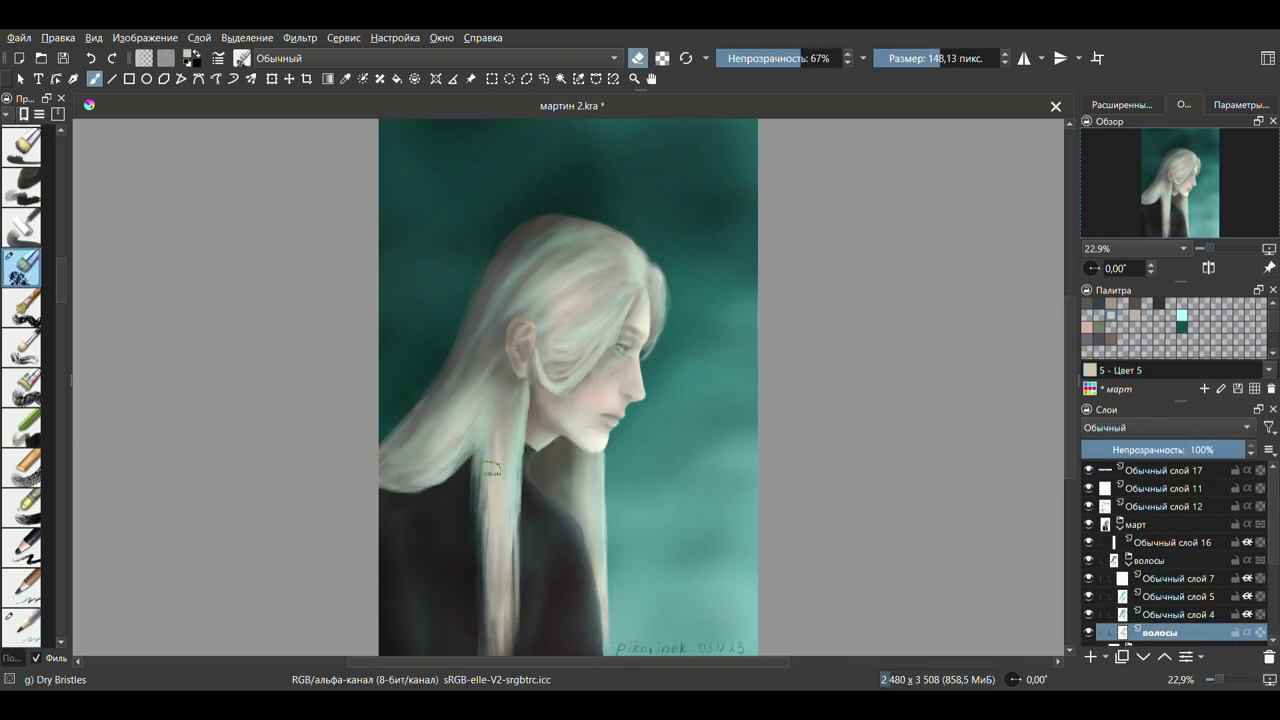
drag(520, 505, 515, 650)
drag(480, 455, 492, 577)
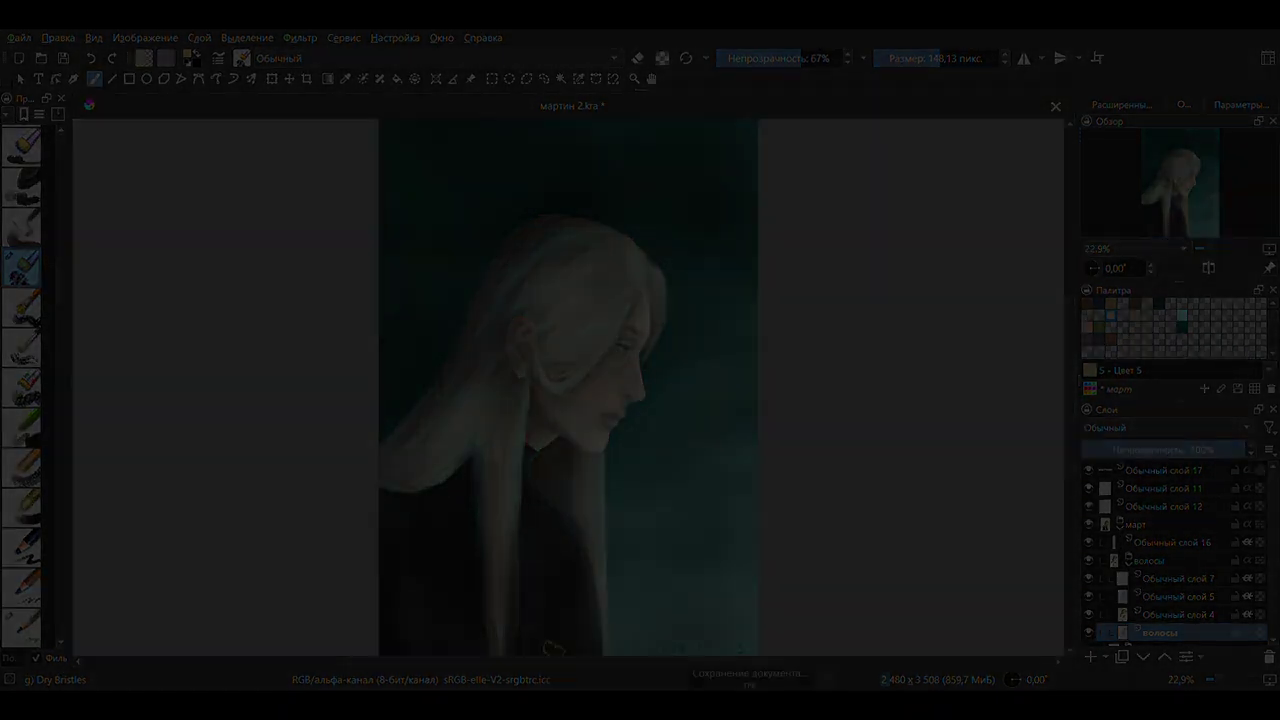